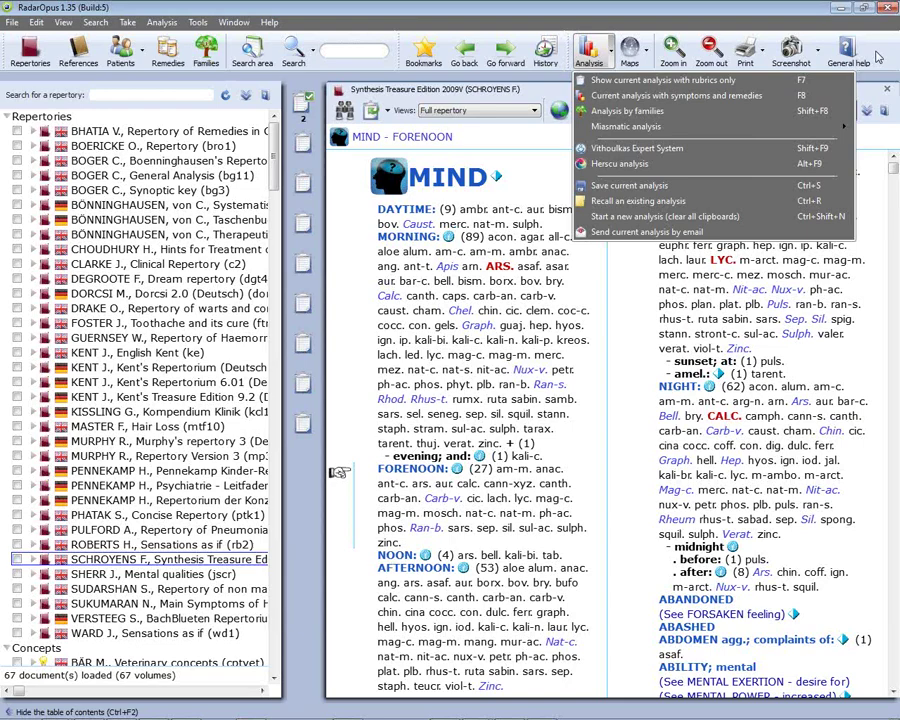
Switch to the PowerPoint slide show and reveal the "TOC icons" point on the Key knowledge slide.
key("alt+Tab")
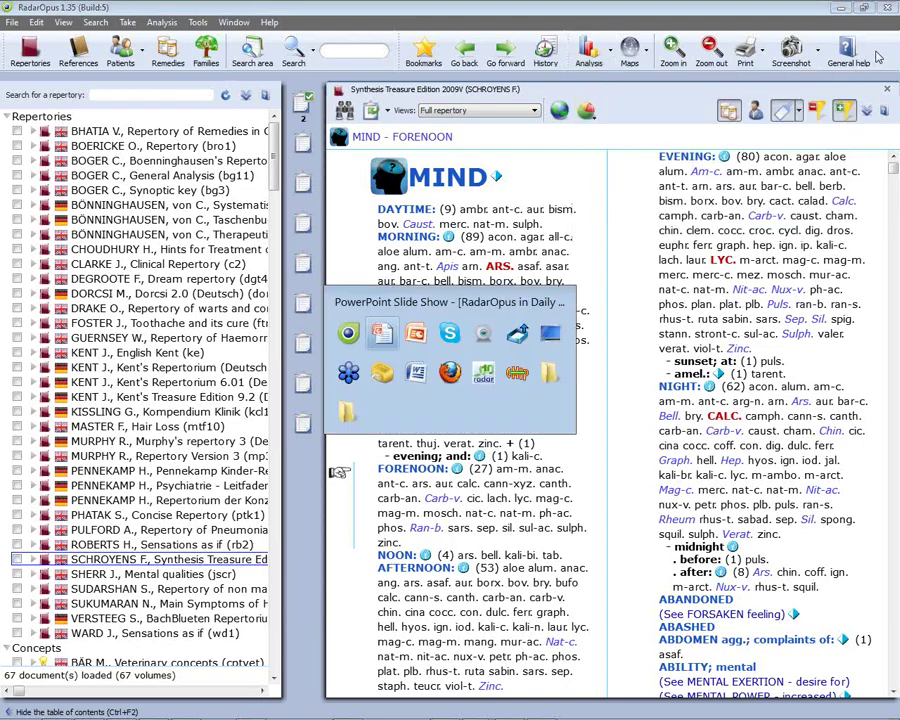
key("alt+Tab")
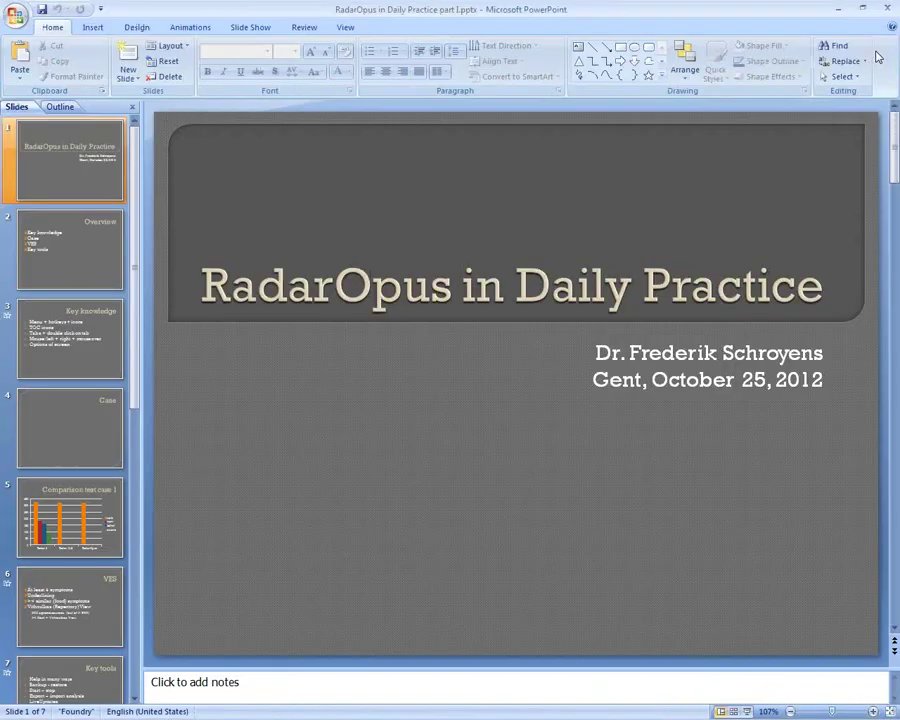
key("alt+Tab")
key("alt+Tab")
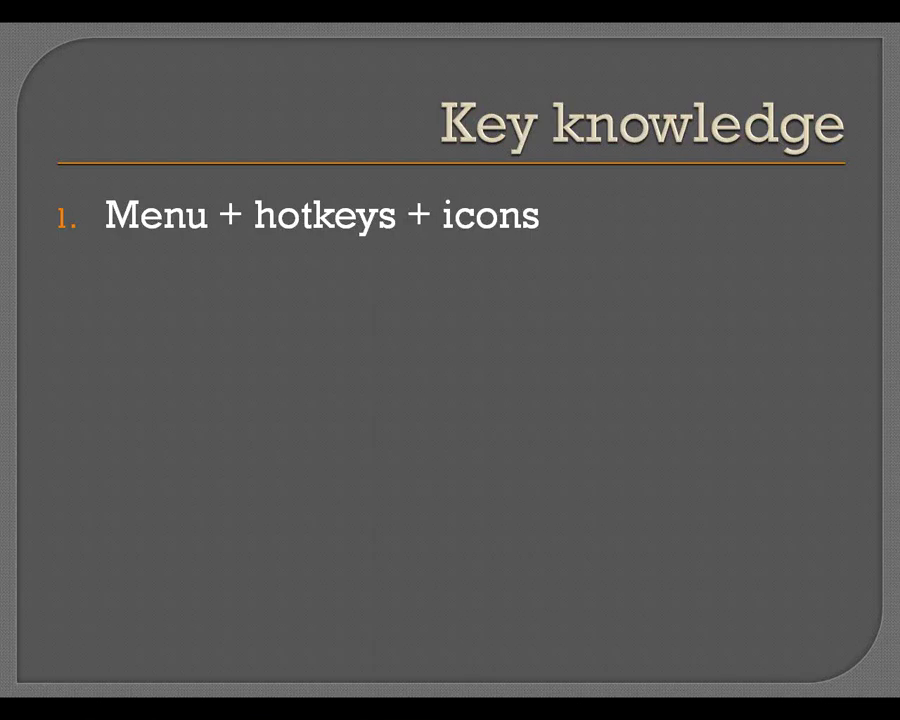
key("Right")
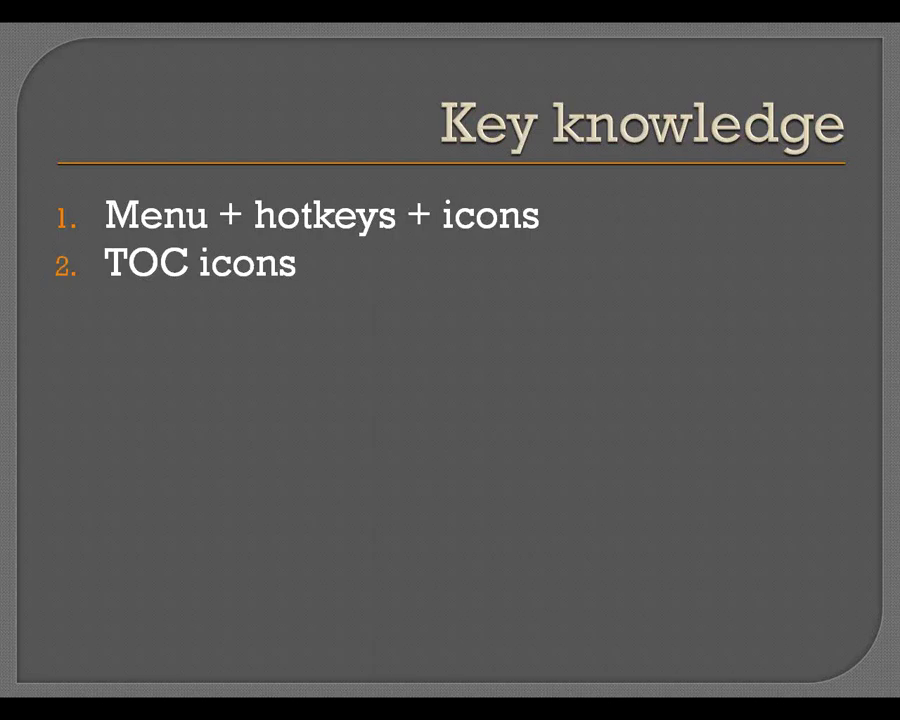
Switch back to RadarOpus and open Boericke's Repertory (bro1) from the list of repertories.
key("alt+Tab")
key("alt+Tab")
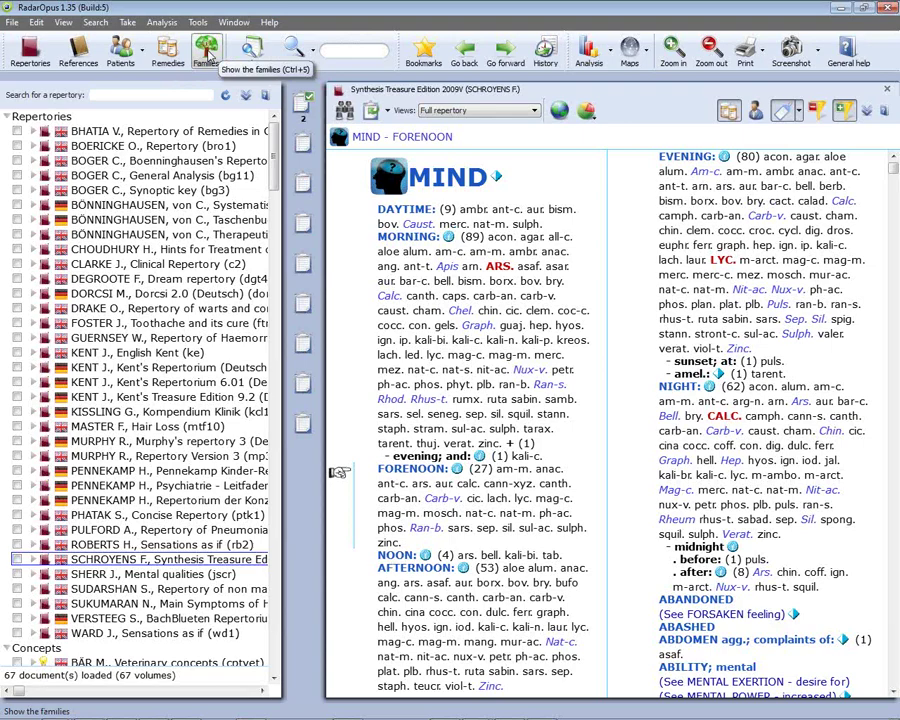
left_click(32, 50)
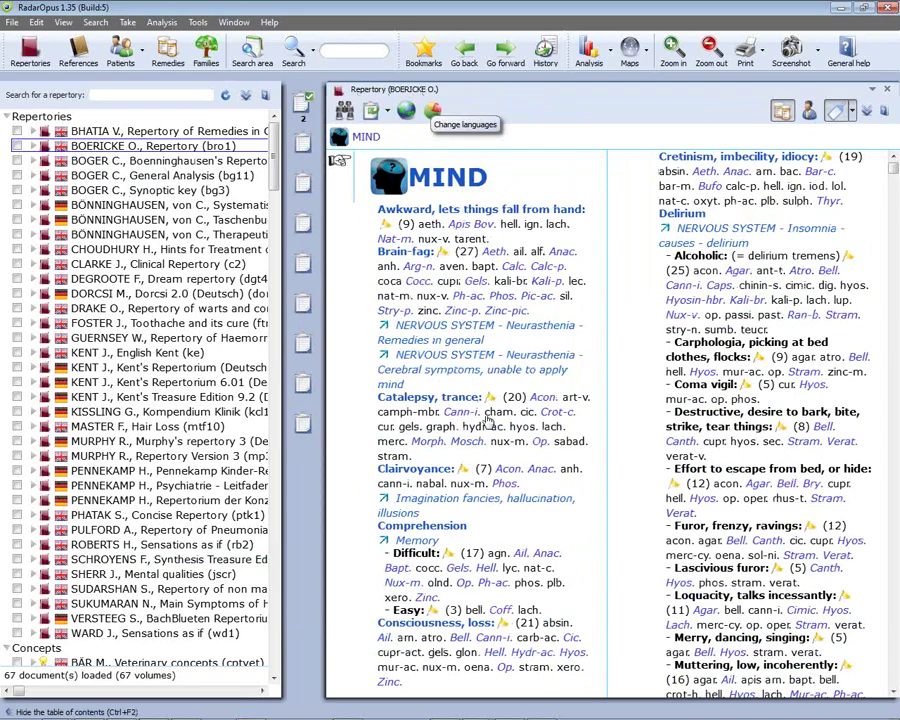
mouse_move(510, 396)
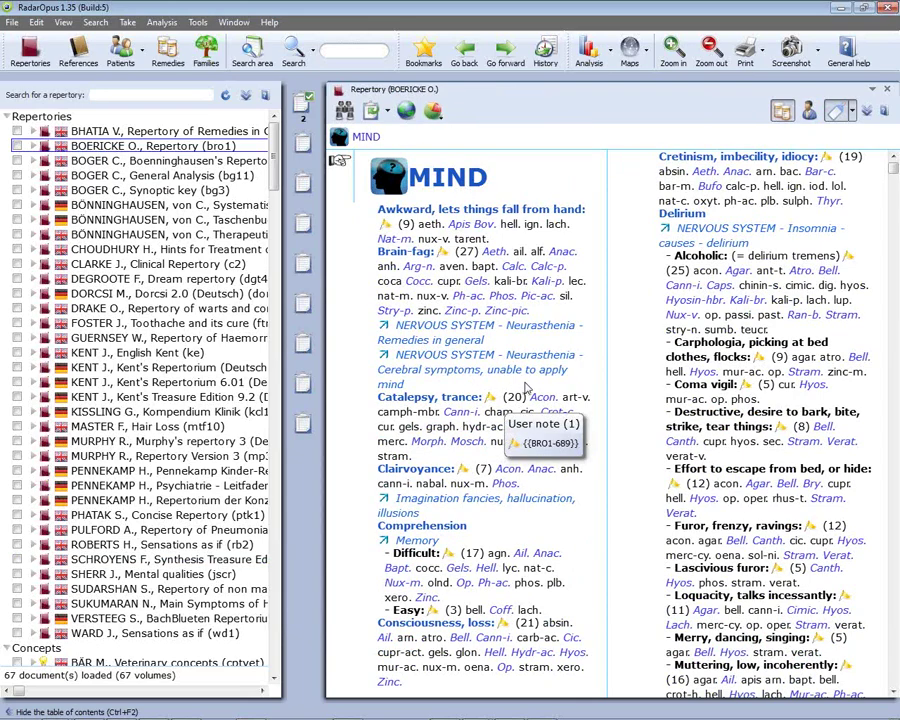
Bring Synthesis Treasure Edition 2009V to the front and filter its chapters by "mi" in the navigation window.
left_click(872, 89)
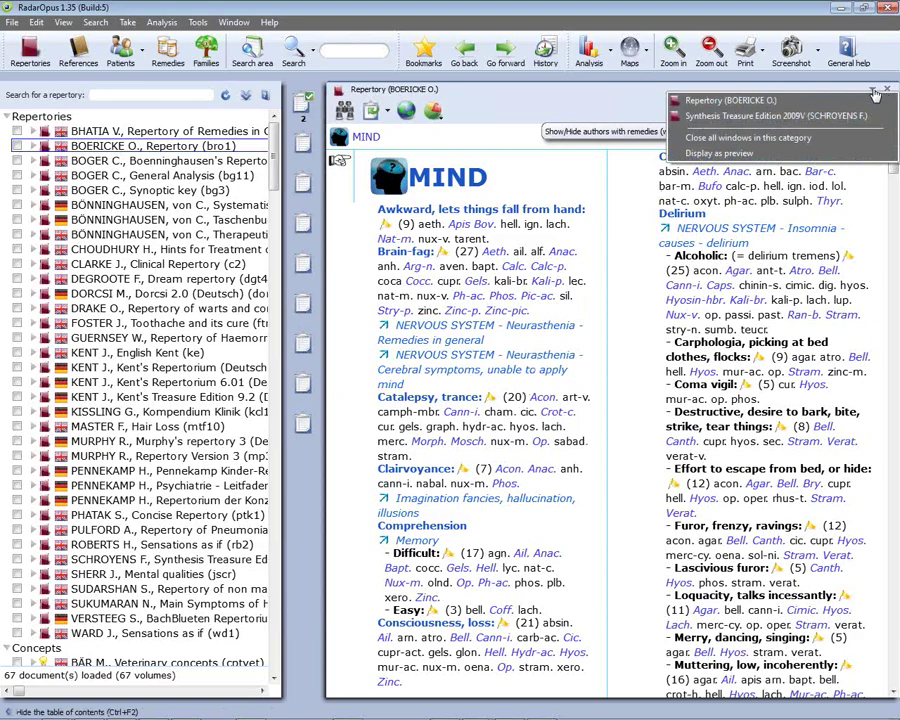
left_click(851, 117)
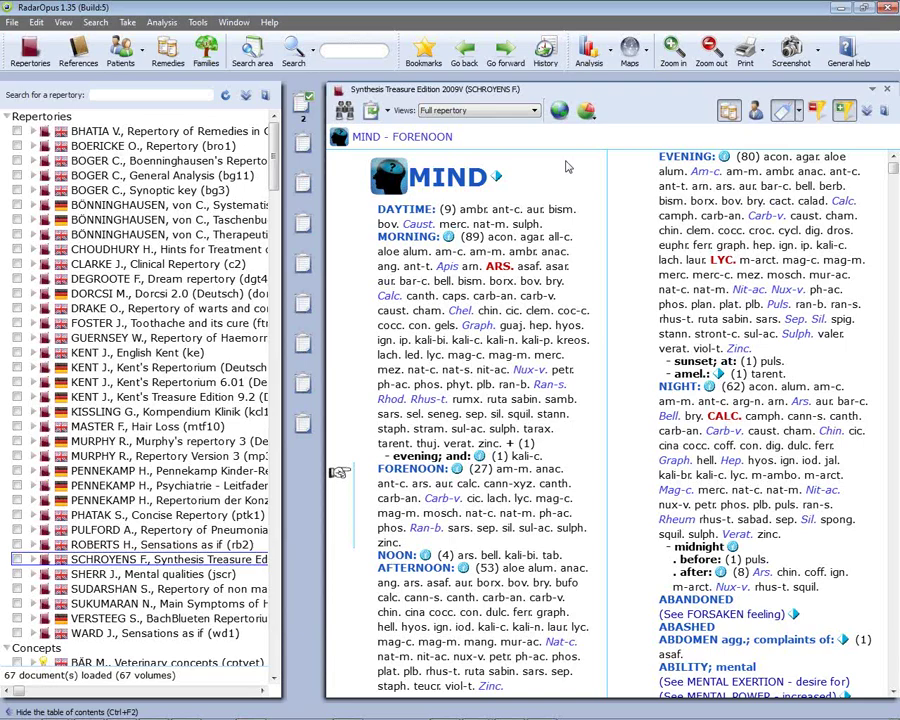
type("mi")
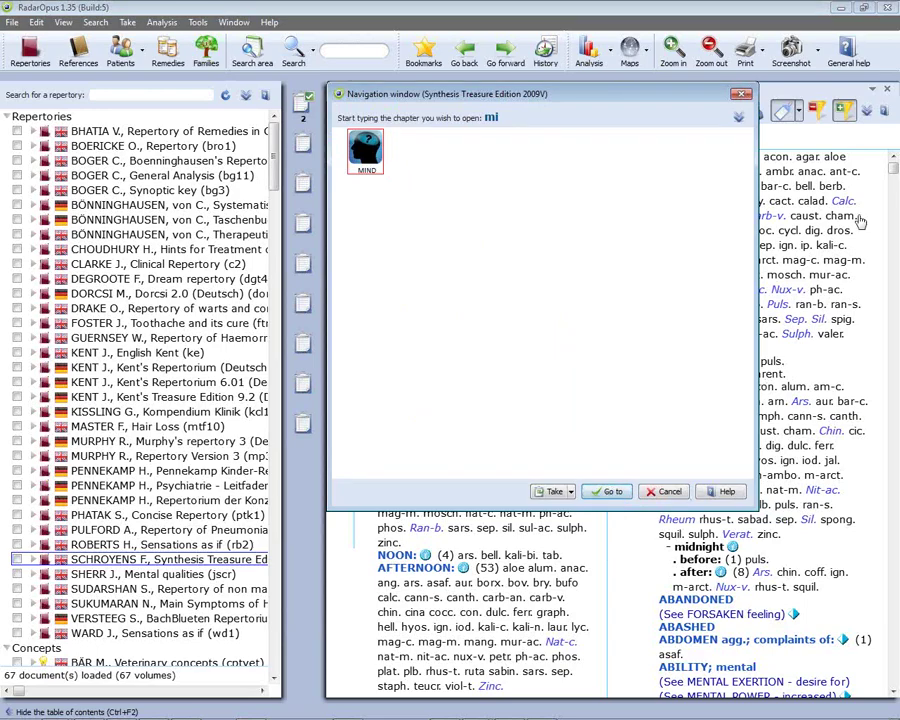
Switch to the PowerPoint slide show and return to the RadarOpus navigation window.
key("alt+Tab")
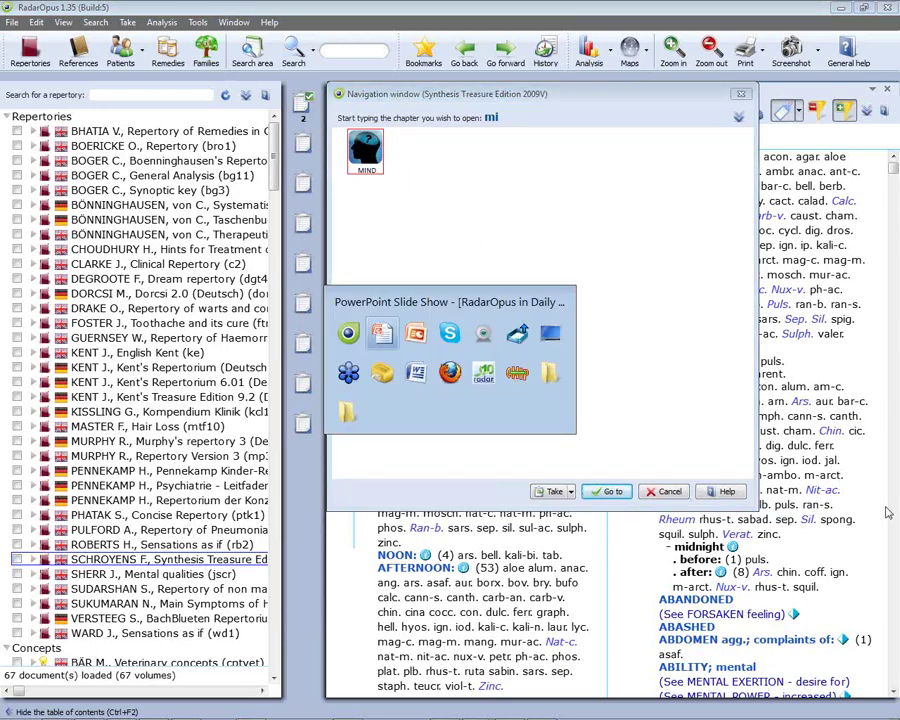
key("alt+Tab")
key("alt+Tab")
key("alt+Tab")
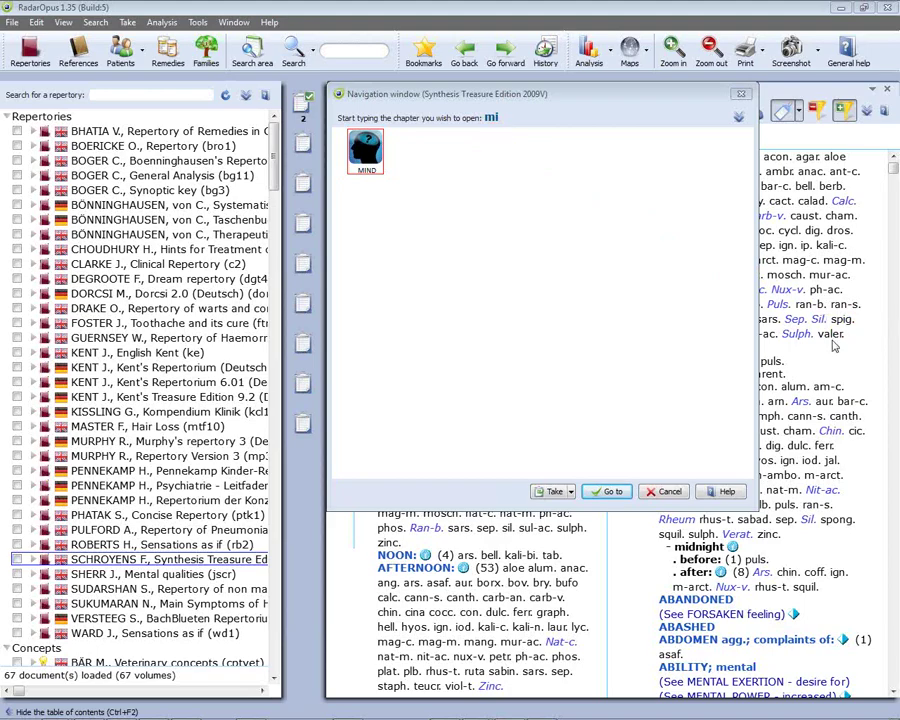
Open the MIND chapter and go to its rubric DISCONTENTED in the Synthesis repertory.
left_click(616, 491)
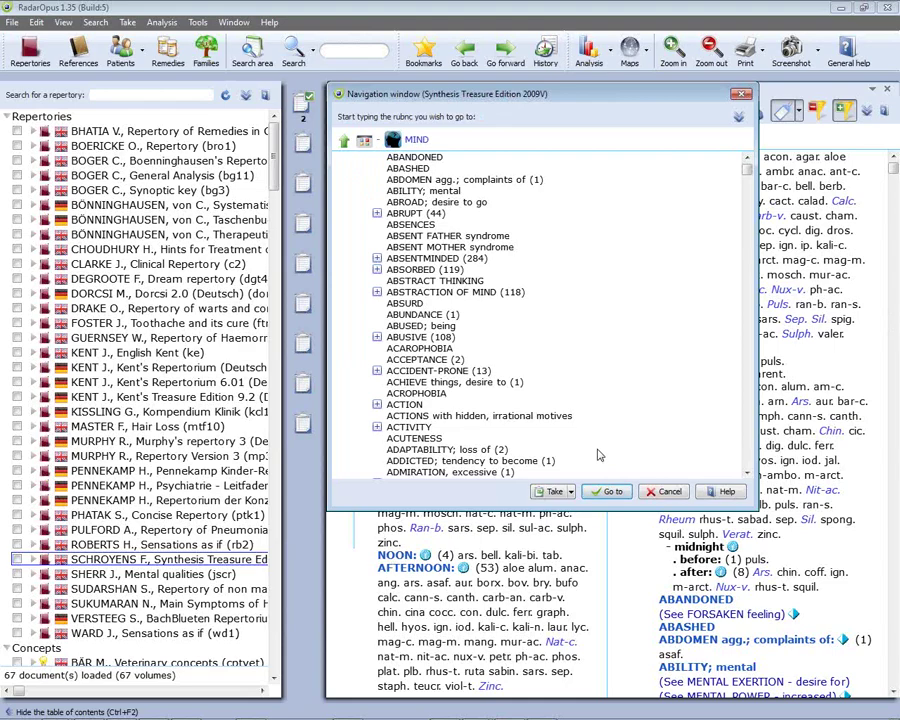
type("disc")
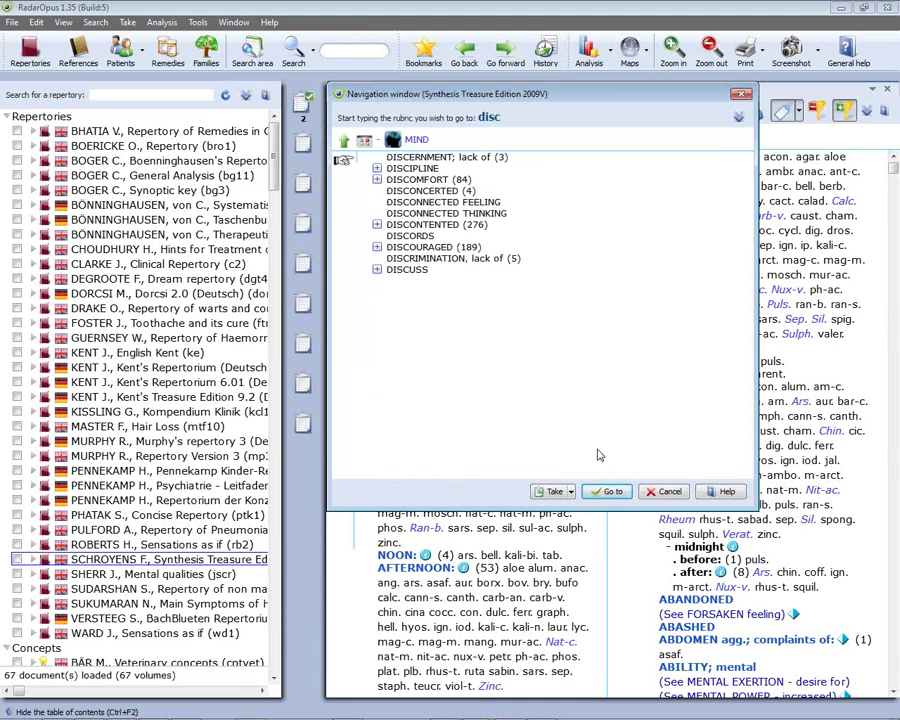
type("i")
key("BackSpace")
type("i")
key("BackSpace")
type("onte")
key("Return")
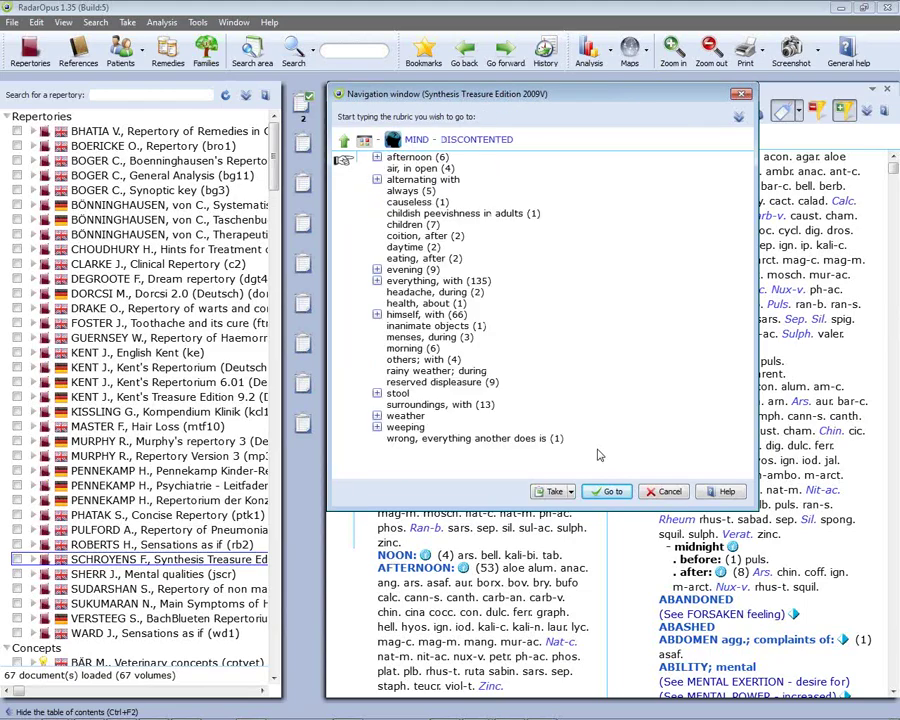
key("Return")
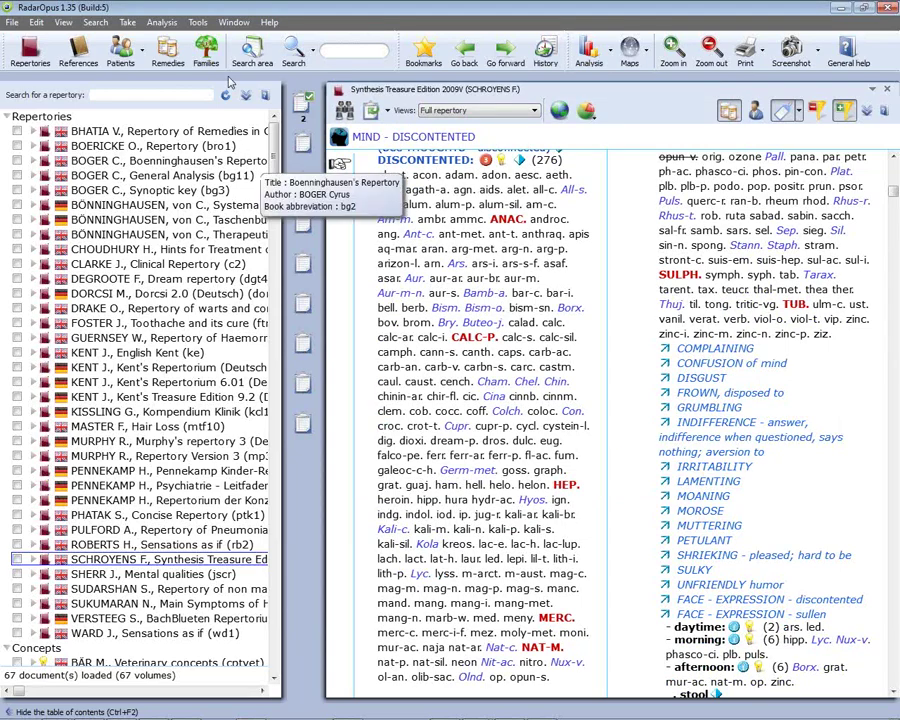
Take the MIND - DISCONTENTED rubric into the first clipboard.
left_click(133, 24)
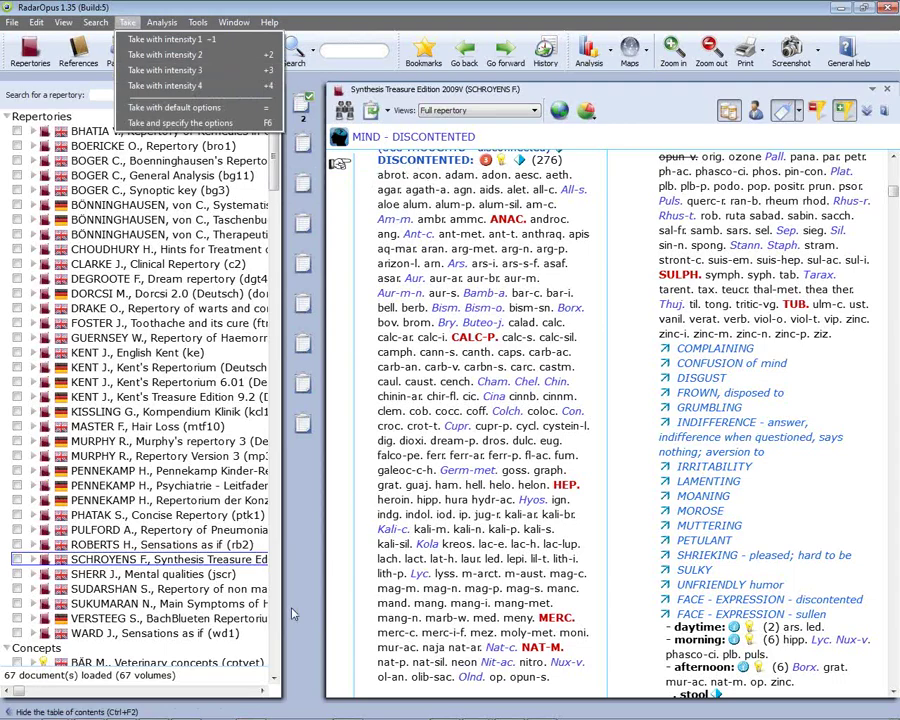
key("Escape")
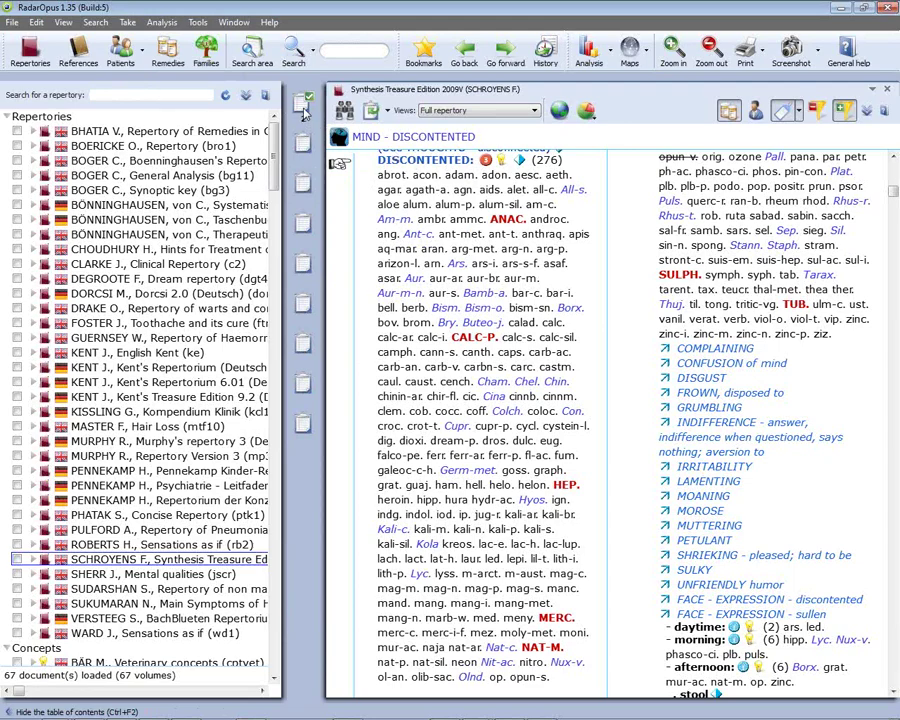
left_click(305, 112)
Open the list of references and look through its books from Materia Medica down to Therapeutics.
left_click(92, 60)
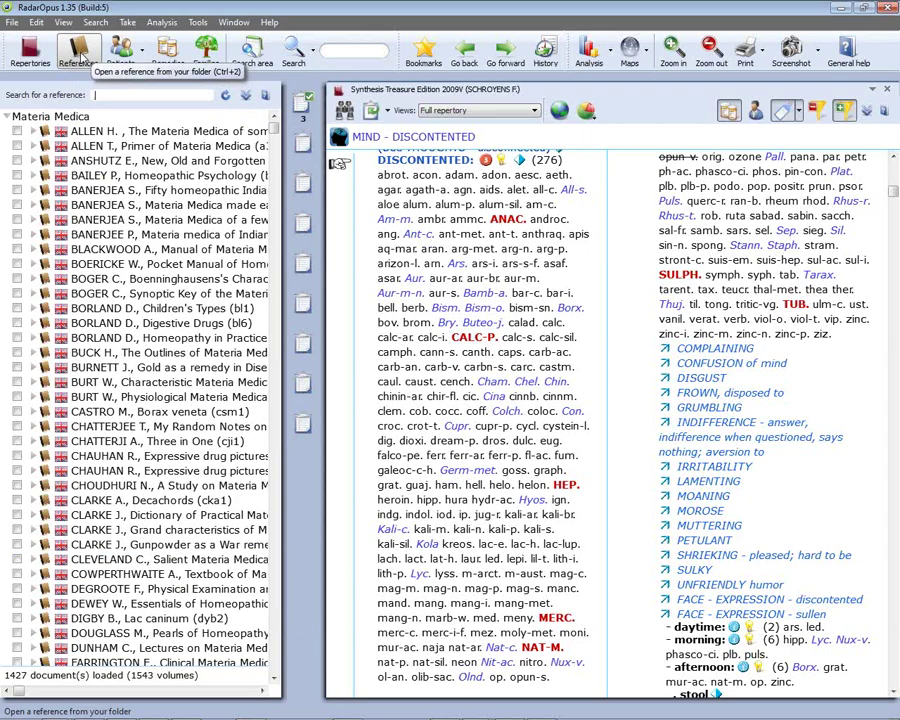
left_click(80, 58)
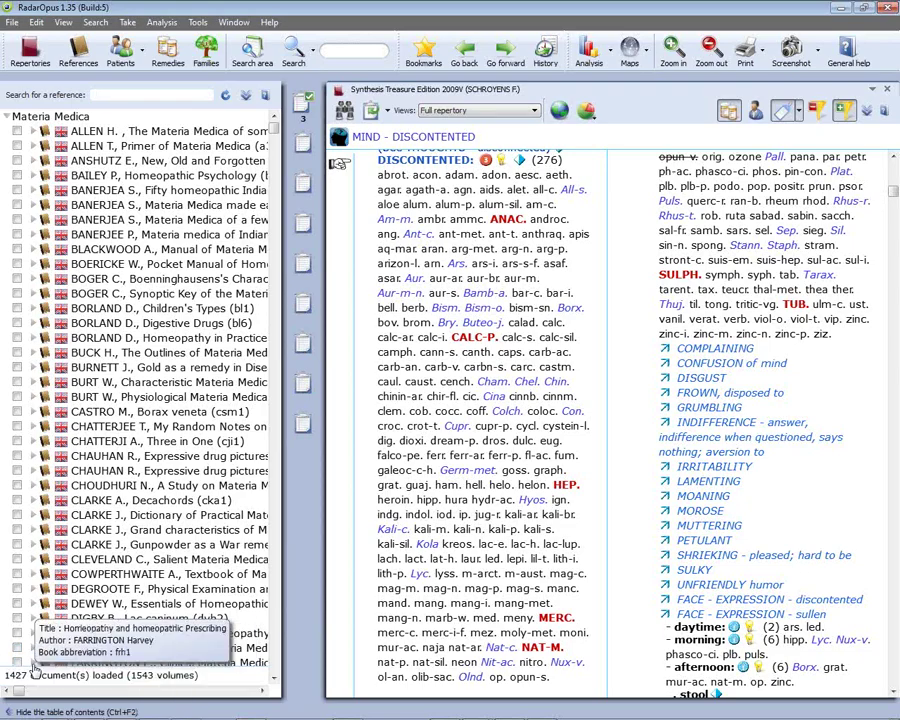
left_click(273, 551)
left_click(273, 551)
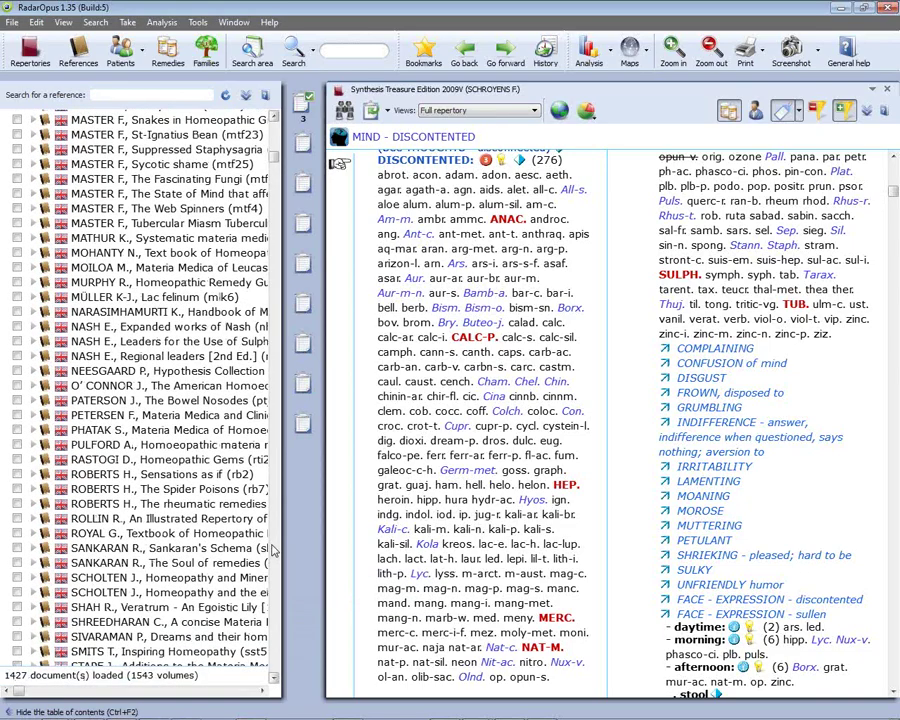
left_click(273, 551)
left_click(273, 551)
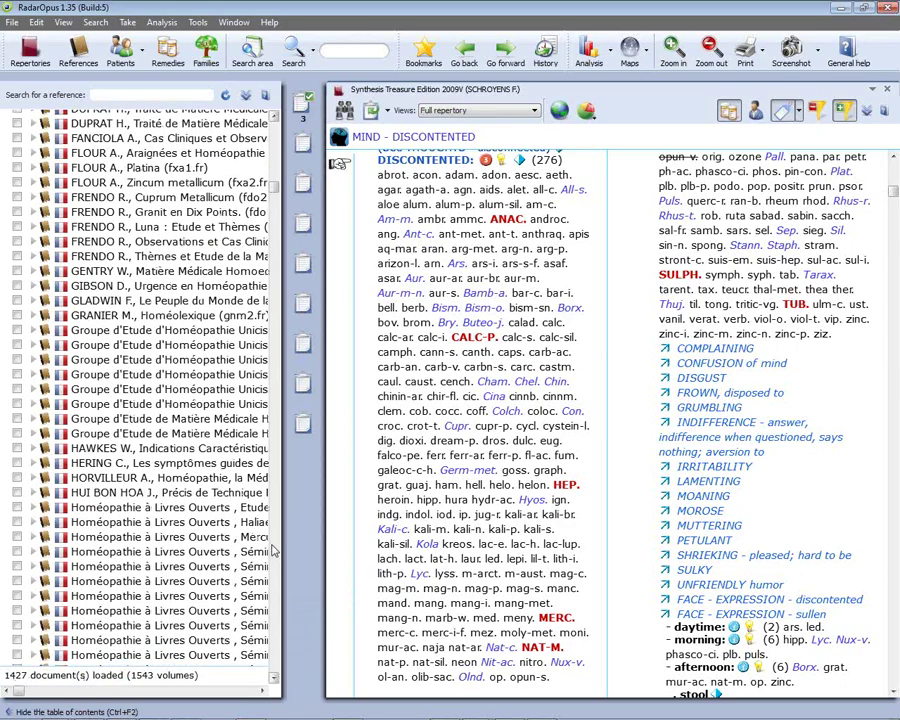
left_click(273, 551)
left_click(273, 551)
left_click(273, 551)
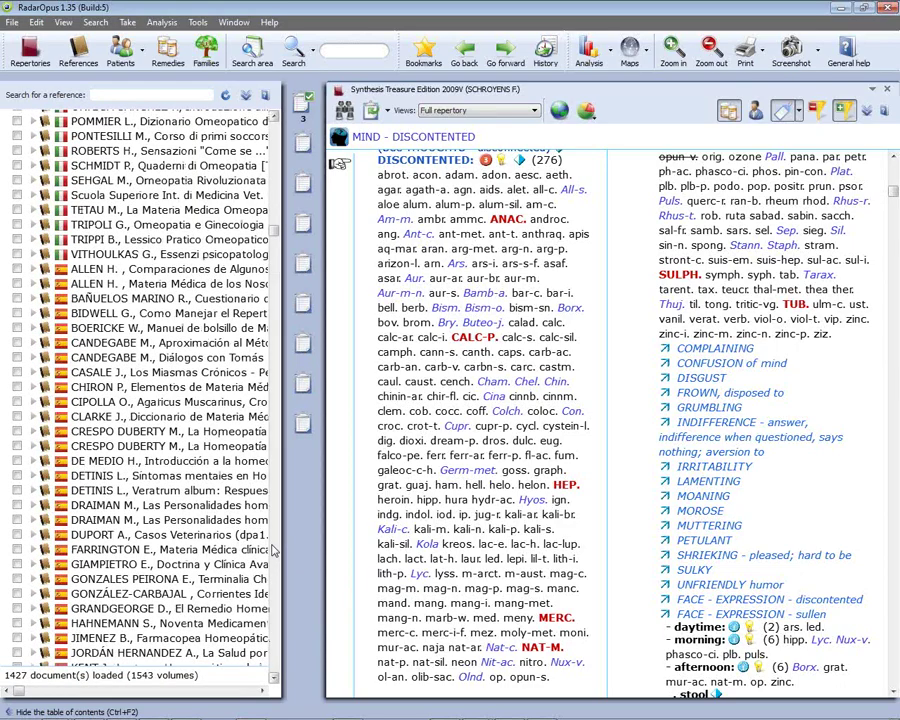
left_click(273, 551)
left_click(273, 551)
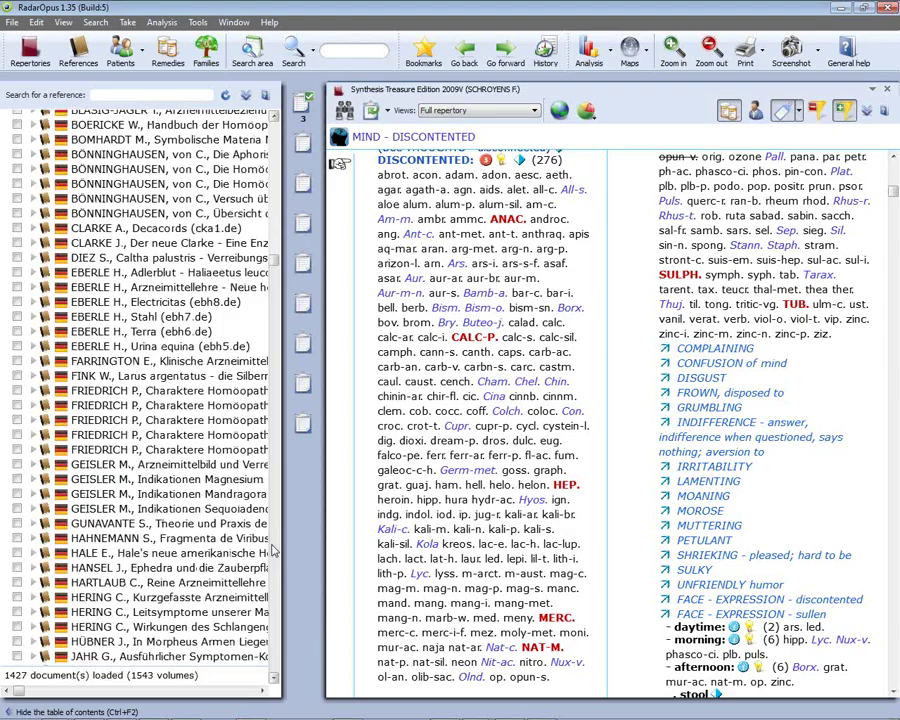
left_click(273, 551)
left_click(273, 551)
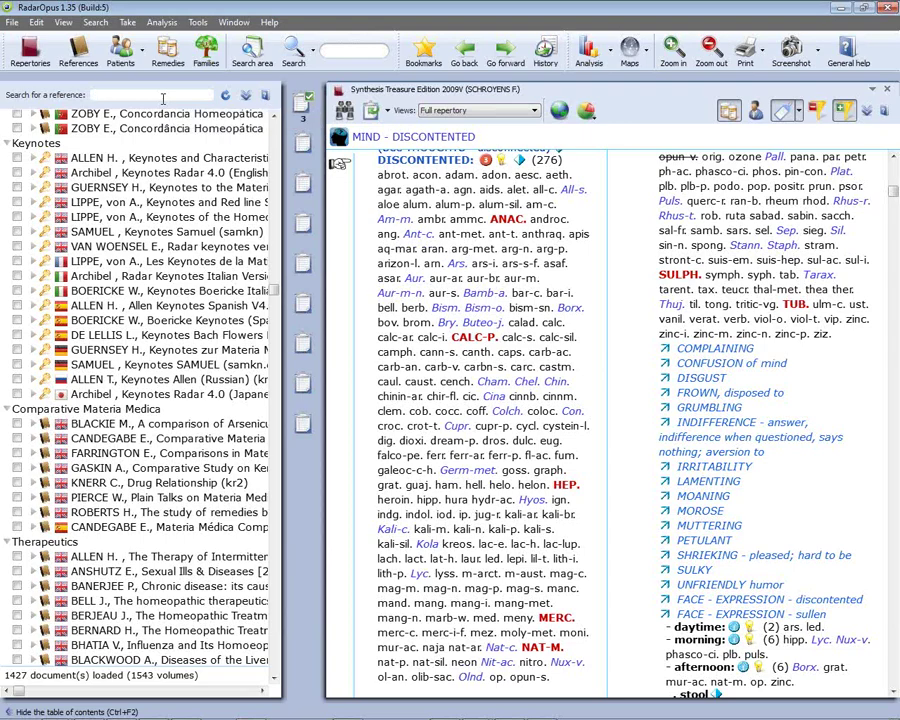
type("hanne")
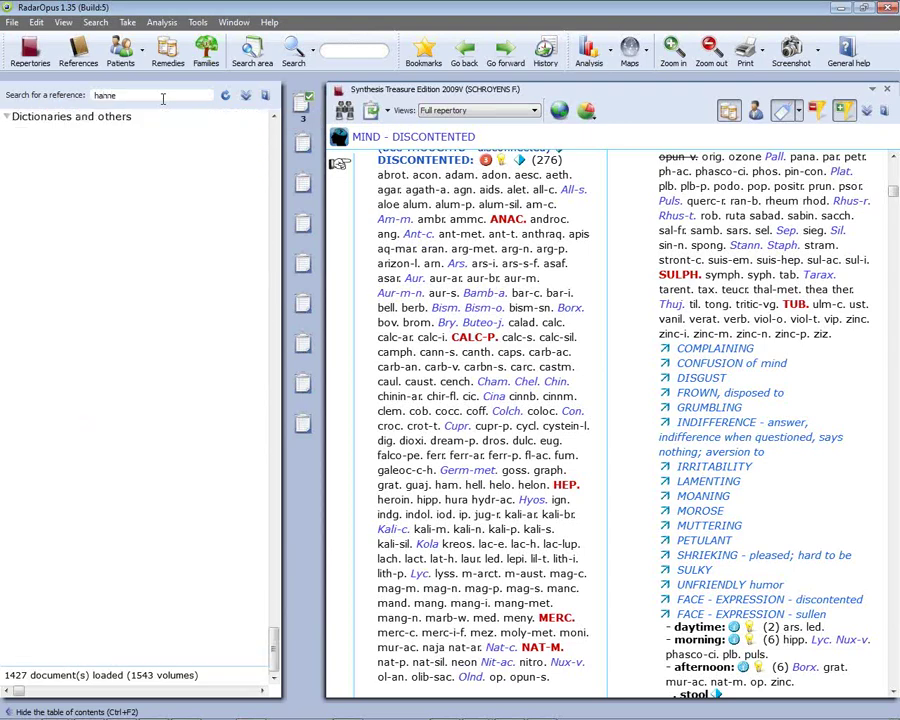
key("BackSpace")
key("BackSpace")
key("BackSpace")
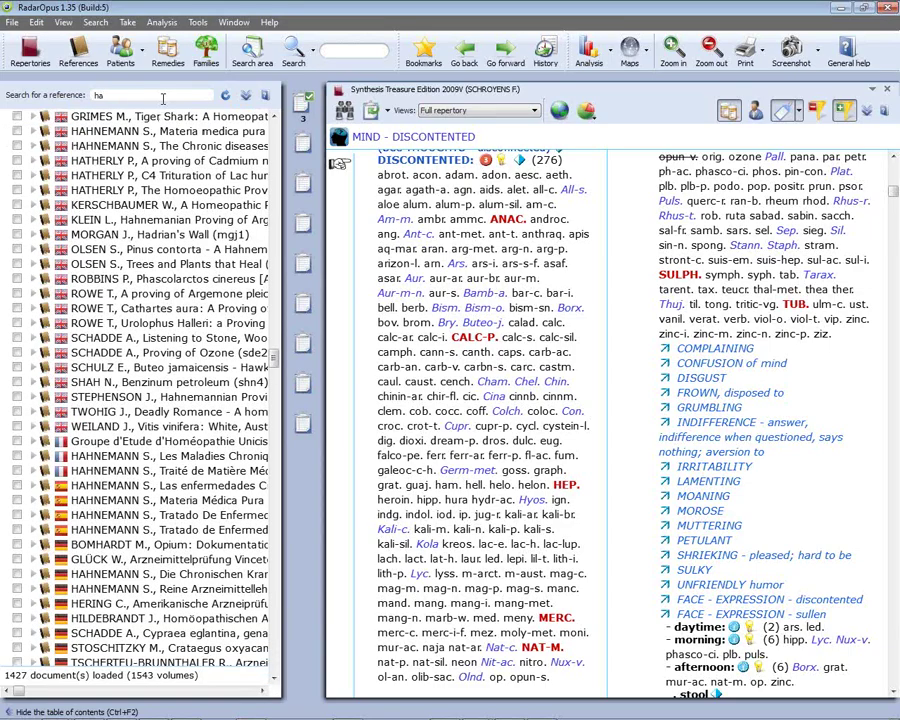
type("hn")
key("BackSpace")
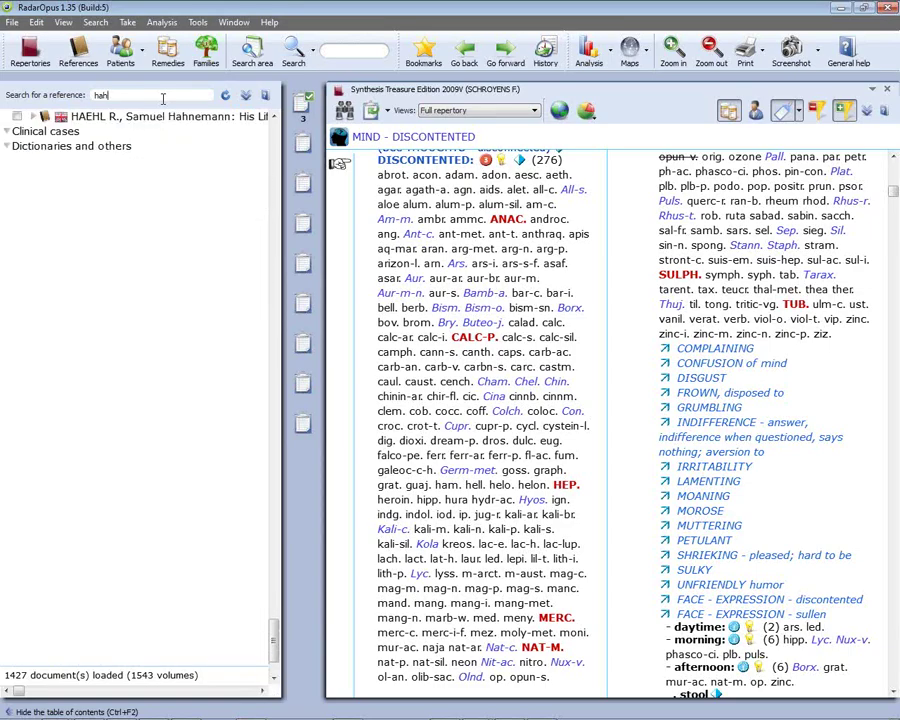
key("BackSpace")
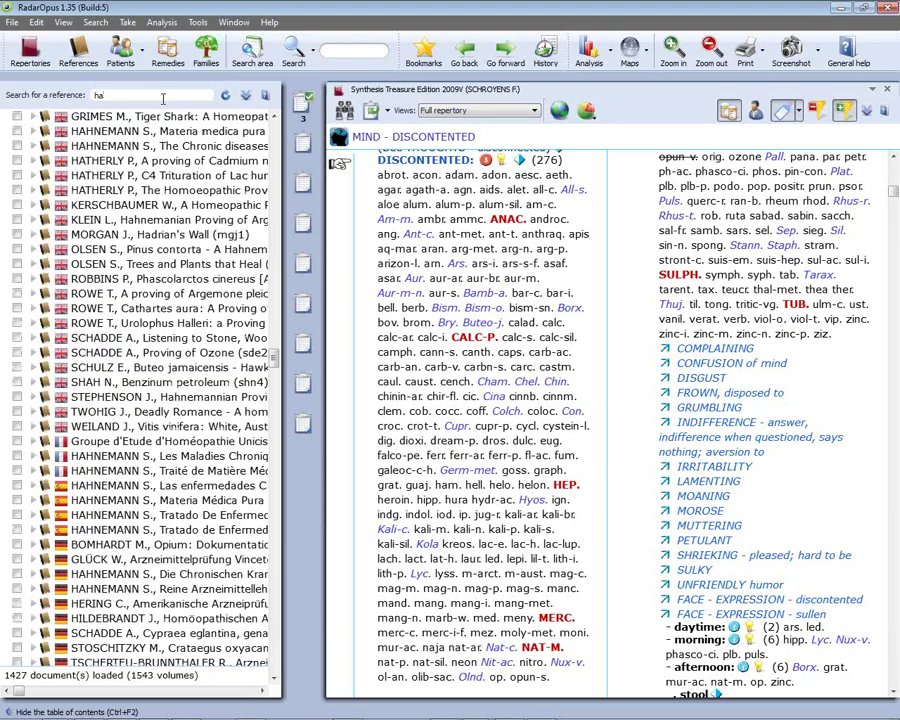
key("BackSpace")
key("BackSpace")
Search the references for "kent" and run the same search in the list of repertories.
type("ken")
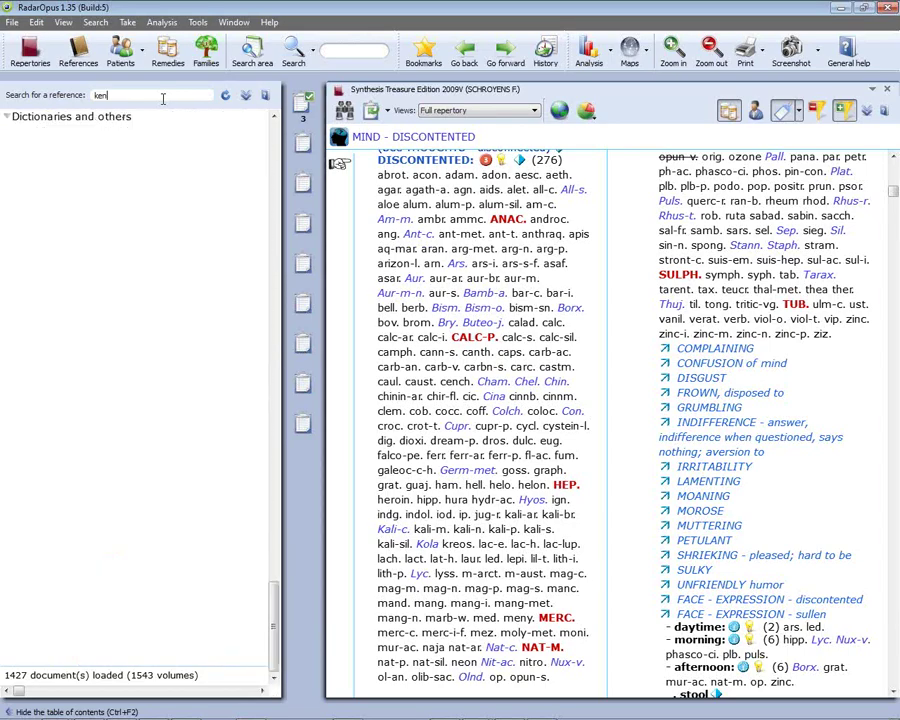
type("t")
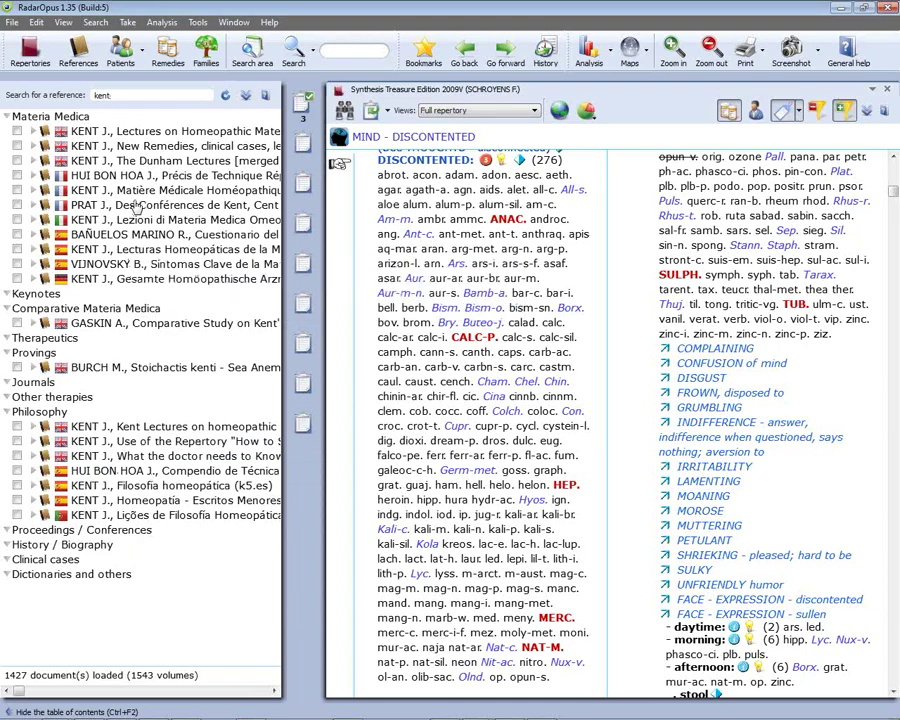
left_click(26, 48)
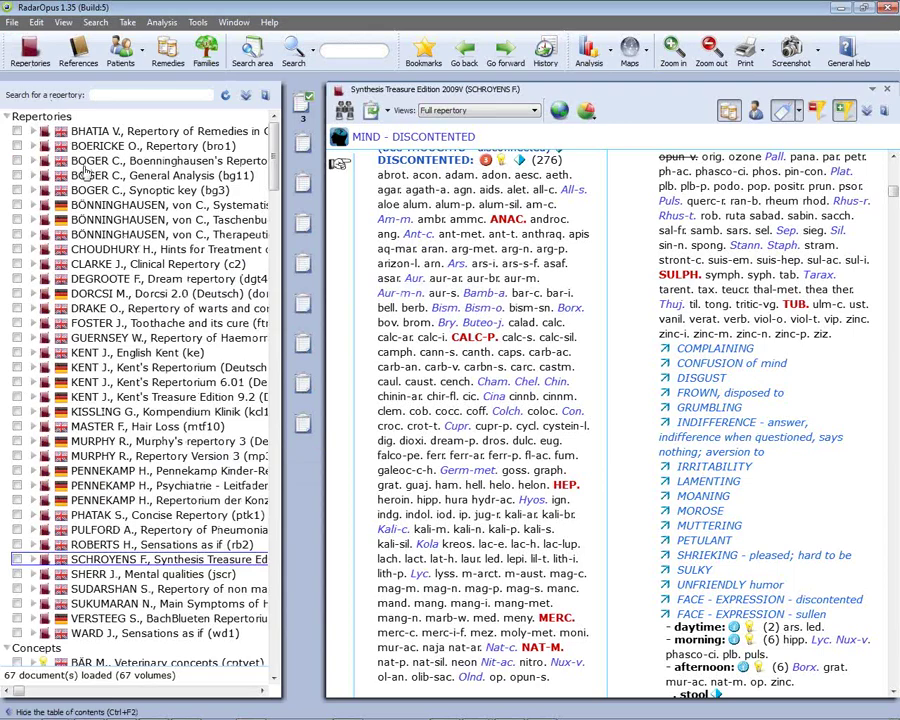
type("kent")
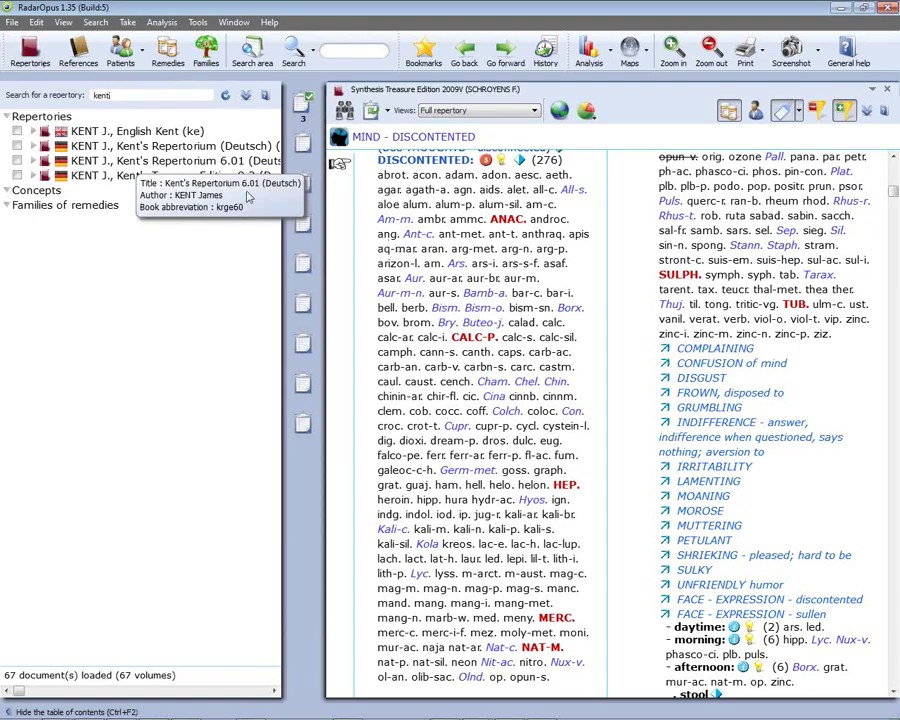
Return to the references filtered by "kent" and open Kent's Lectures on Homeopathic Materia Medica.
left_click(78, 55)
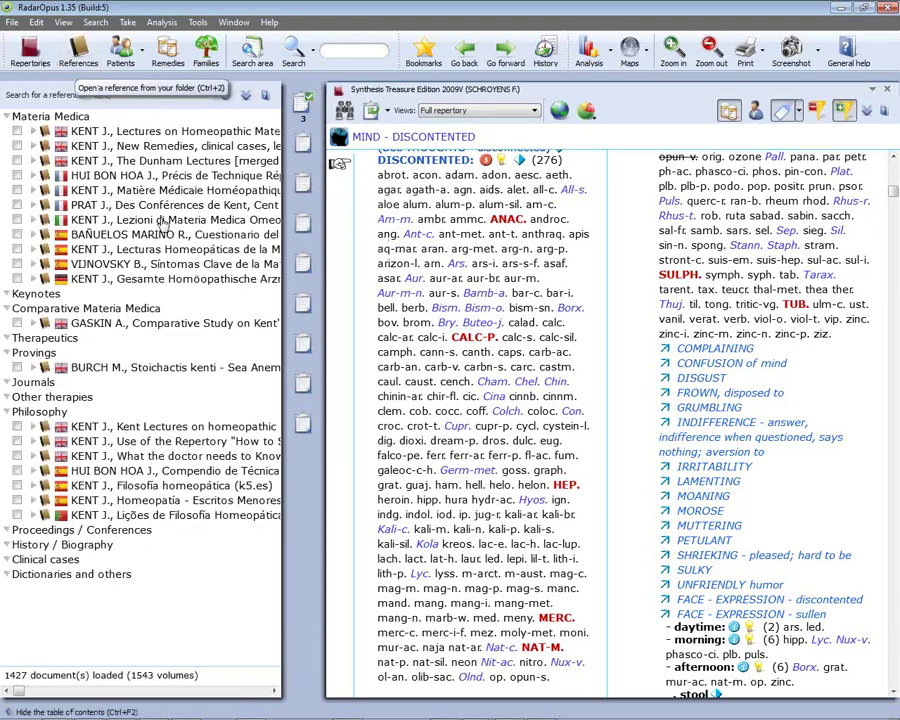
type("kent")
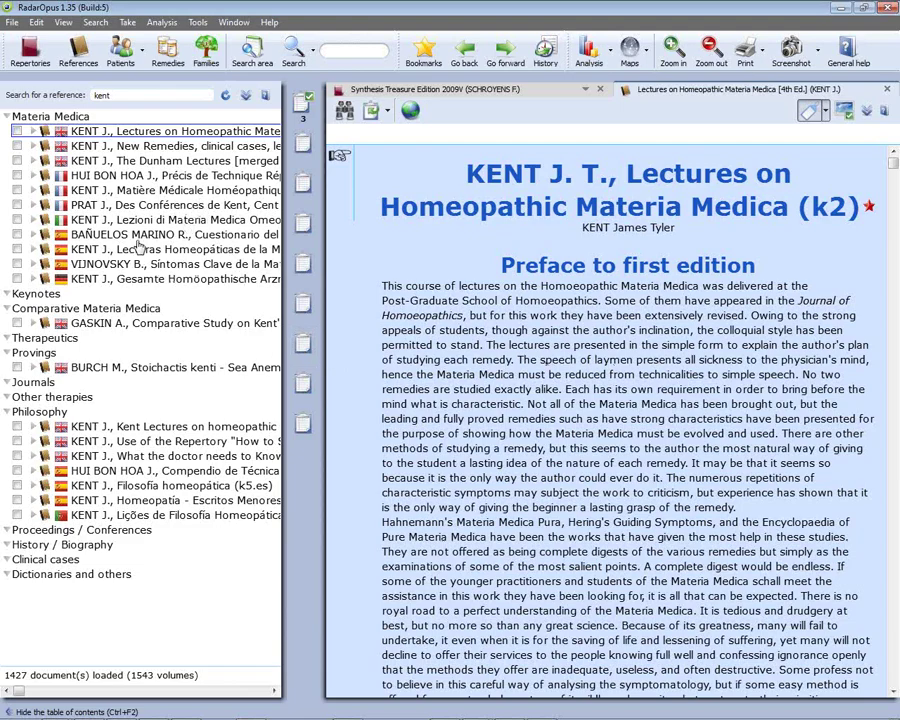
Open Kent's The Dunham Lectures and search the open repertories for the word "brother".
left_click(117, 160)
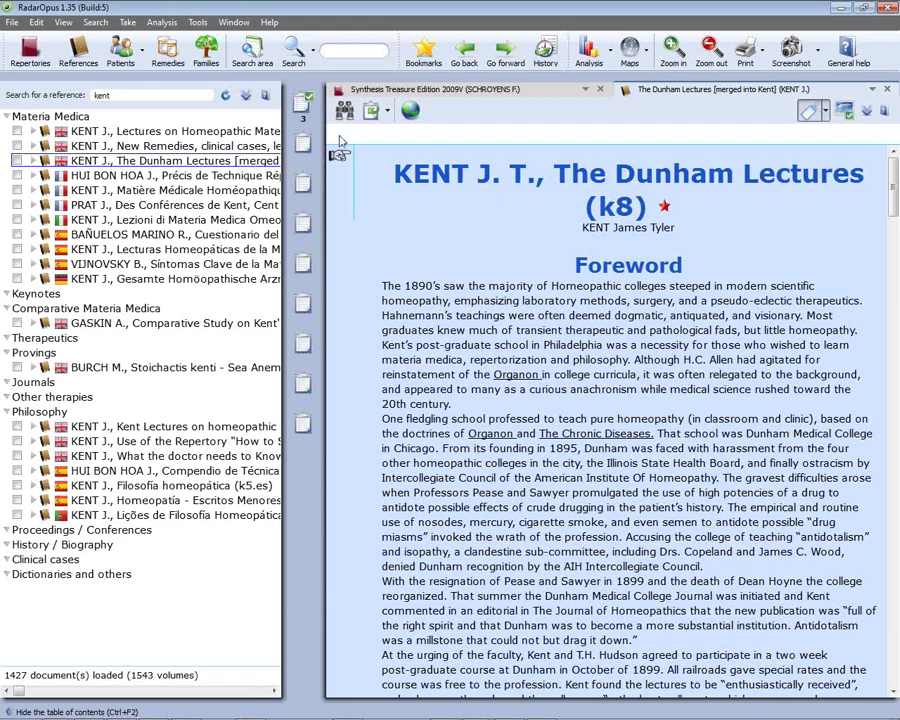
left_click(298, 60)
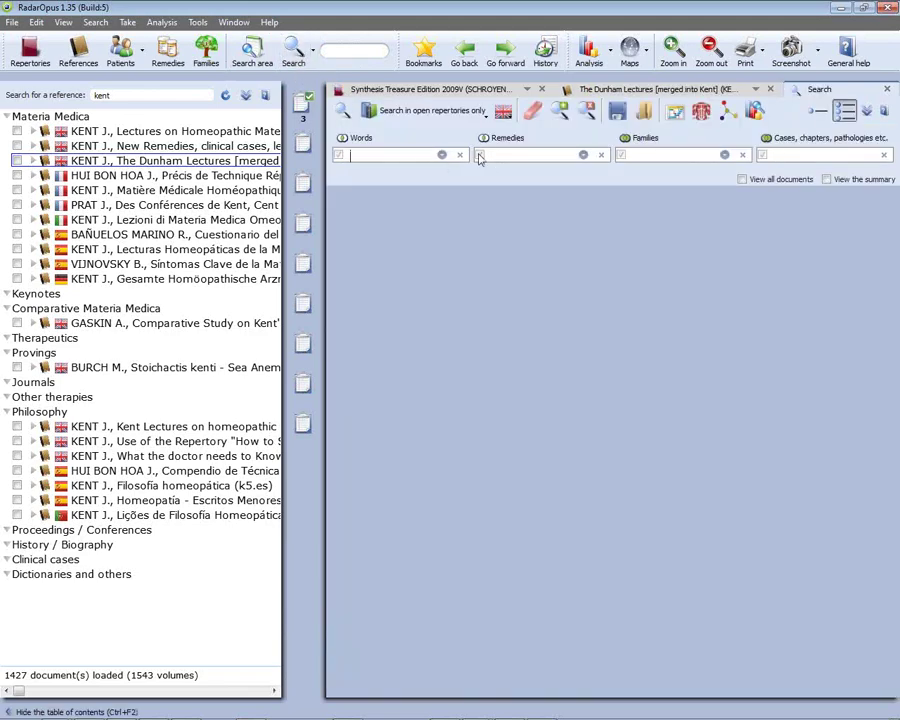
type("brother")
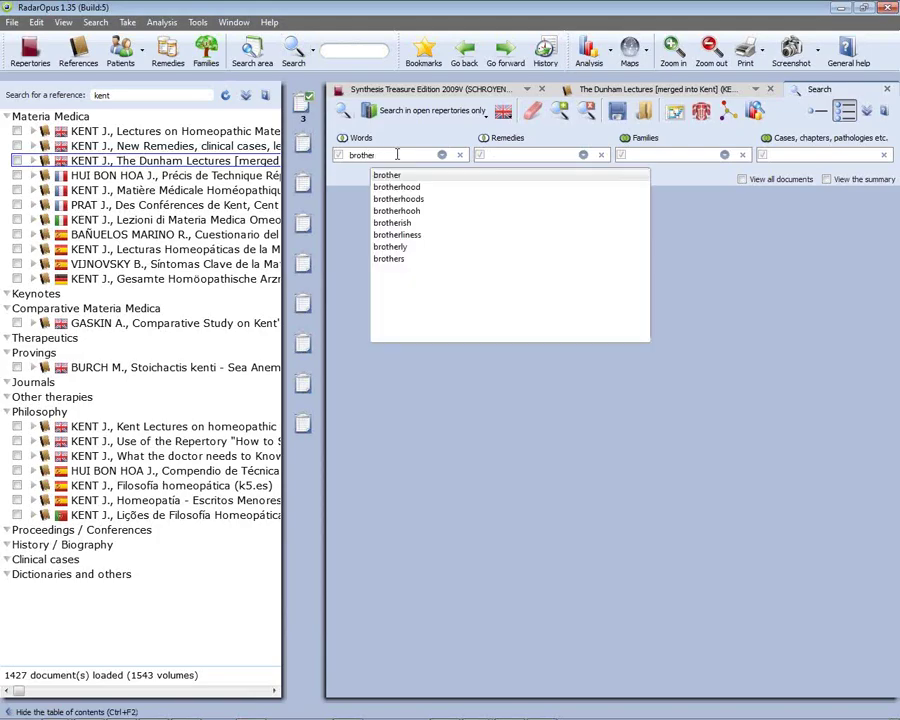
key("Return")
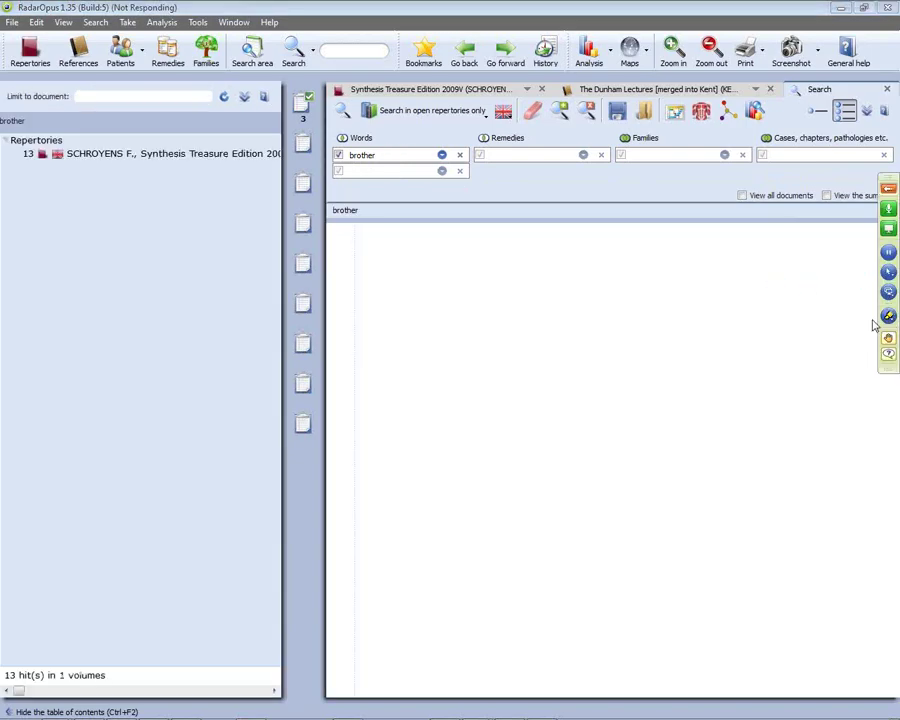
left_click(487, 210)
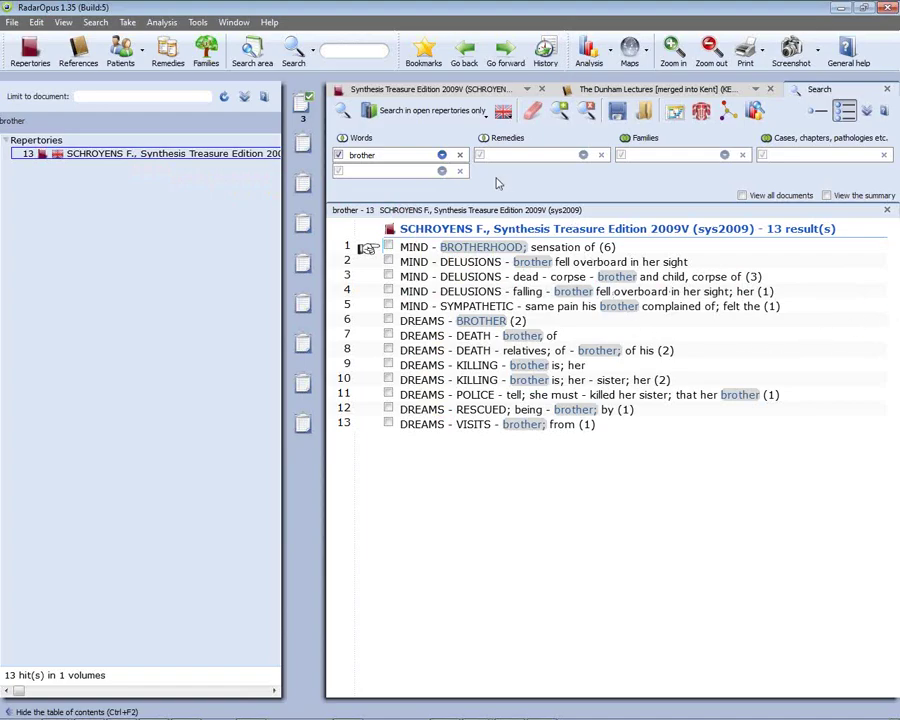
Run the "brother" search in all open references, and extend its scope to all references.
left_click(477, 115)
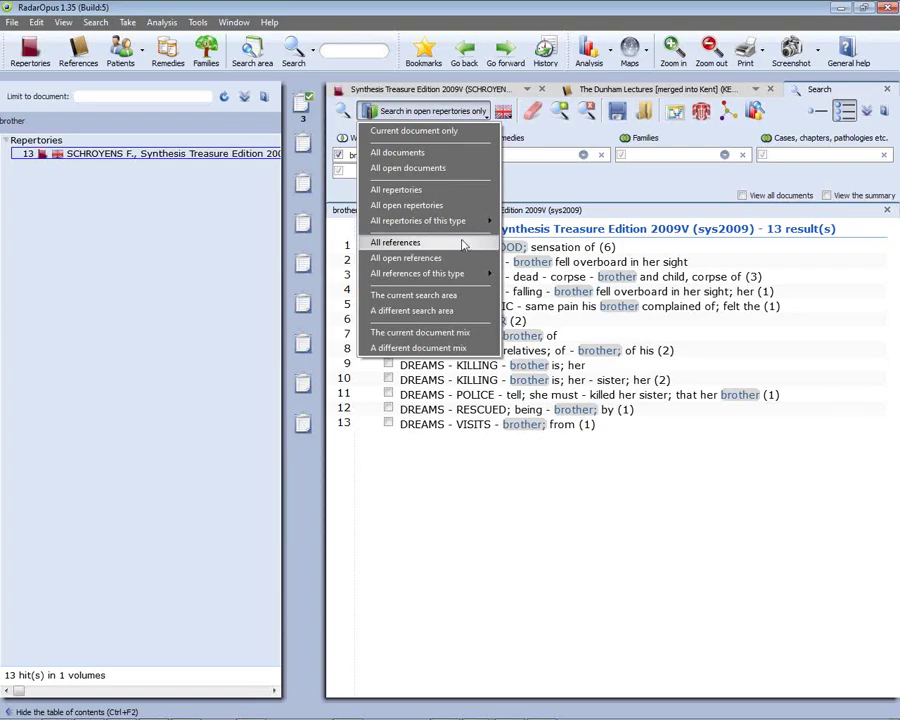
key("Escape")
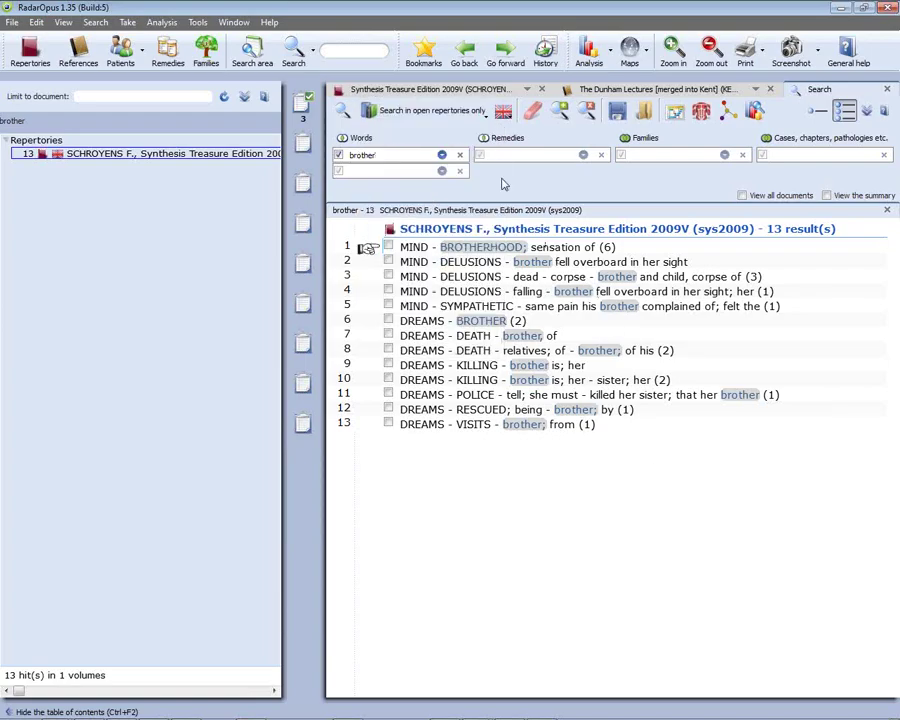
left_click(418, 111)
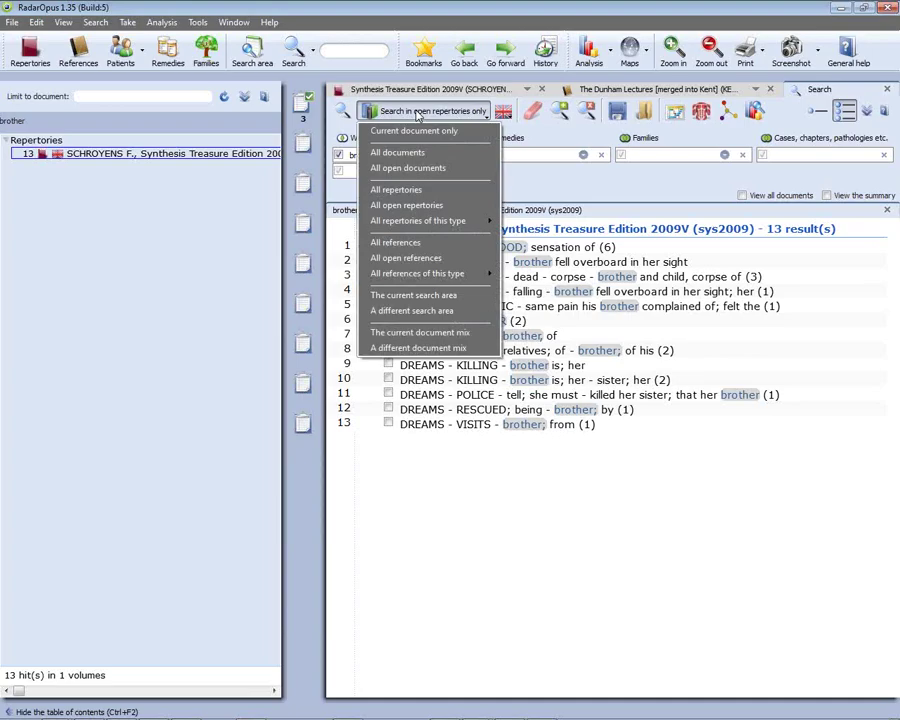
left_click(430, 258)
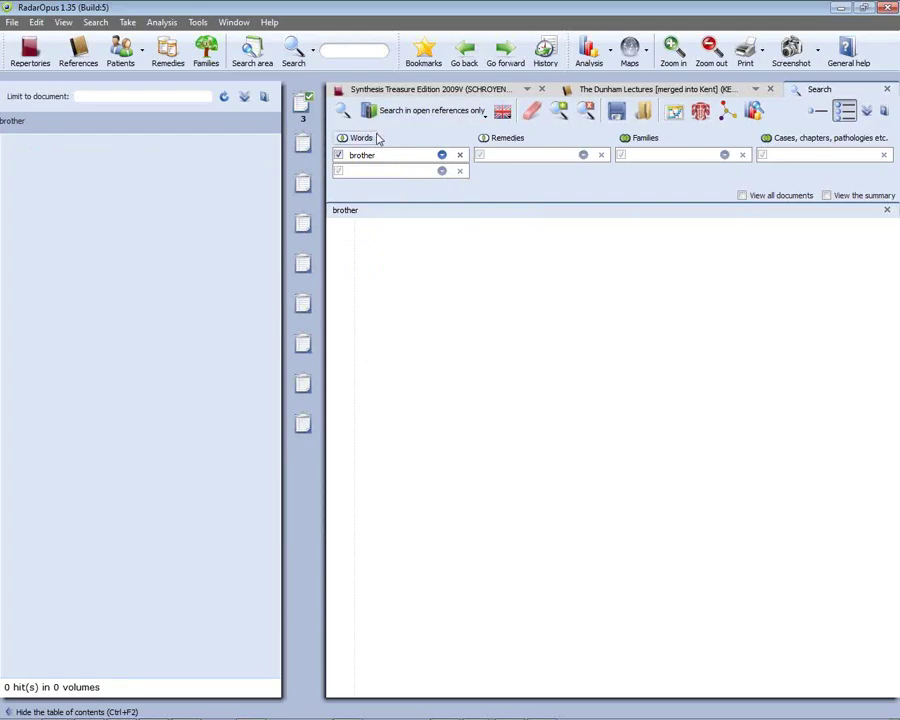
left_click(400, 114)
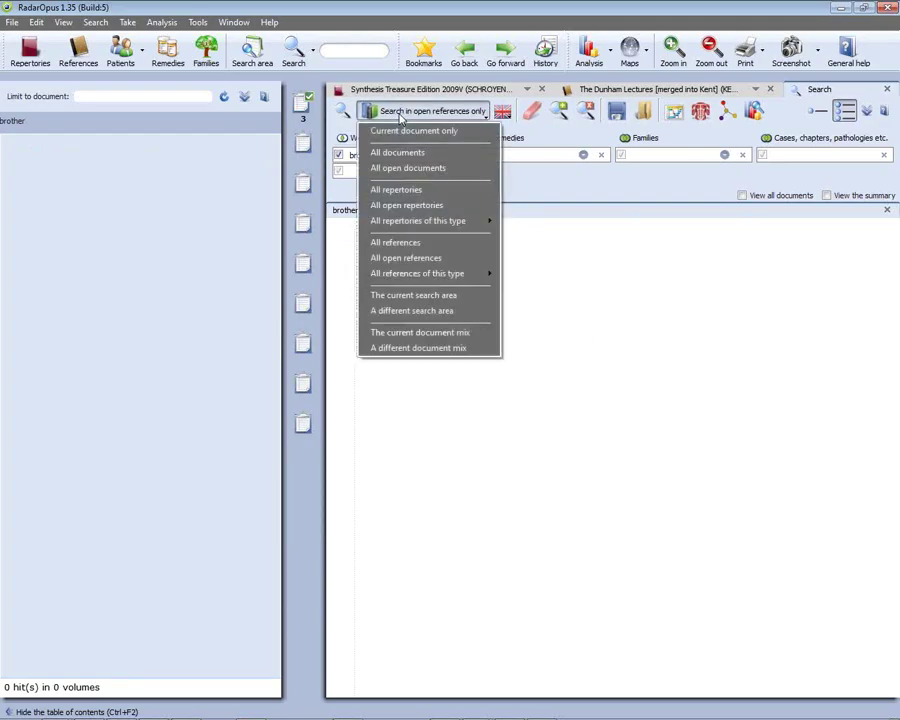
left_click(396, 244)
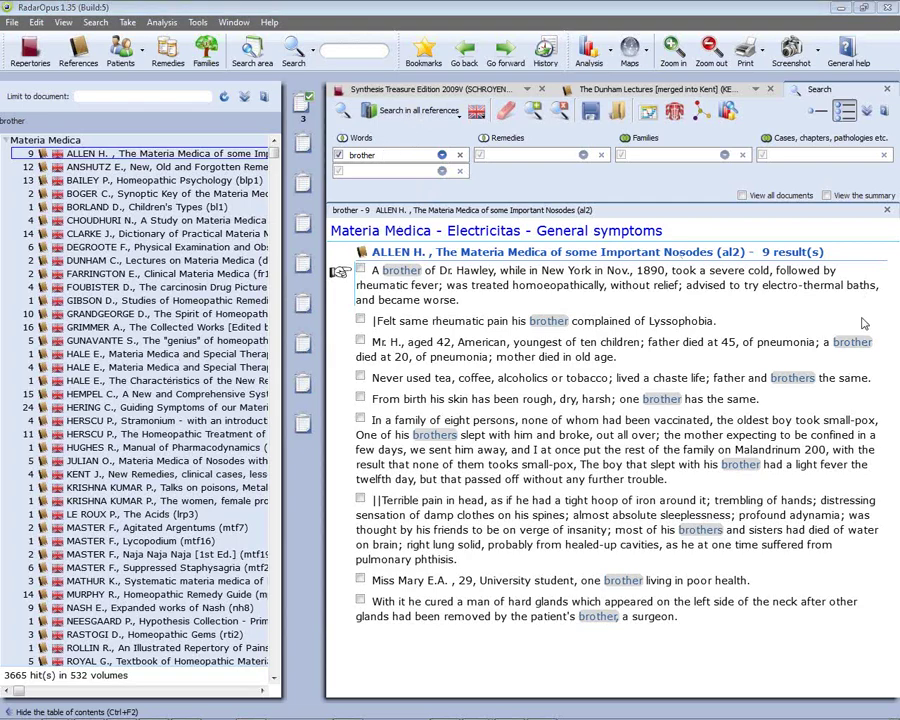
Hide and restore the table of contents, and view the "brother" hits in "Stramonium - with an introduction to Analysis using Cycles and Segments".
left_click(575, 262)
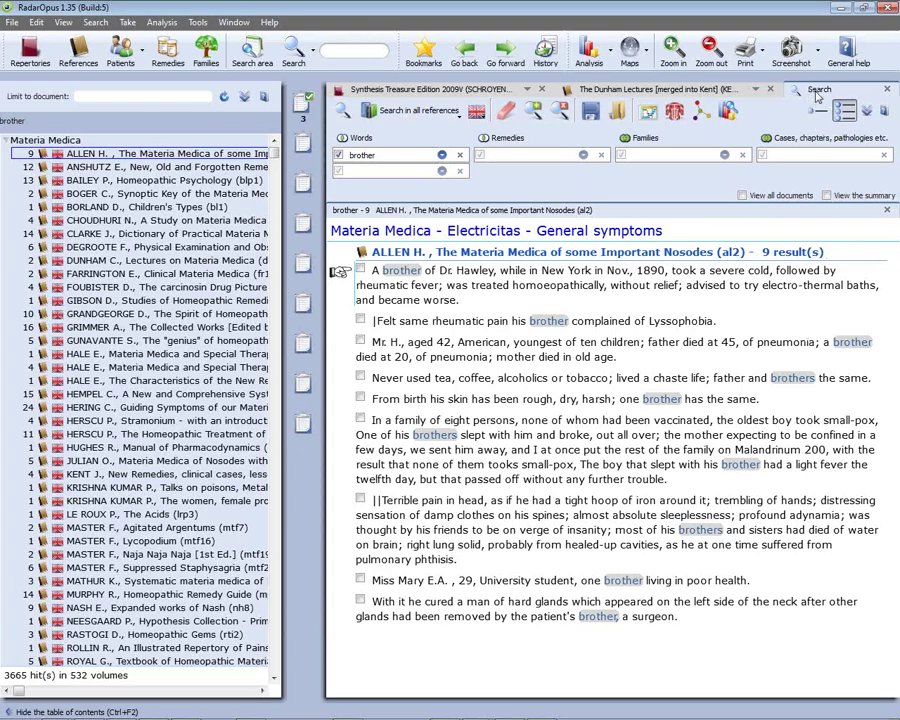
key("ctrl+F2")
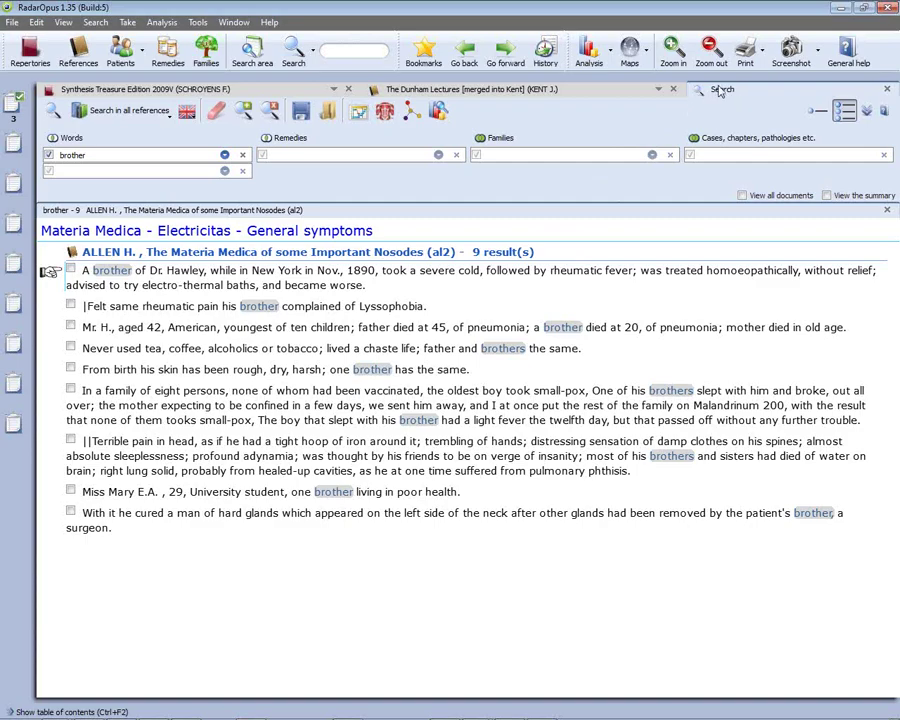
key("ctrl+F2")
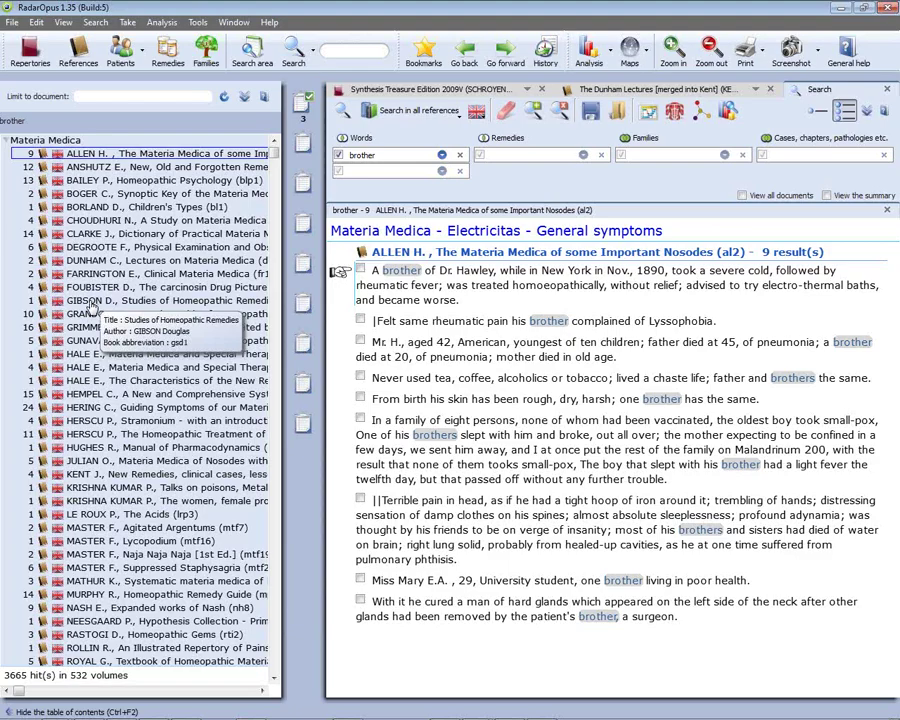
left_click(92, 421)
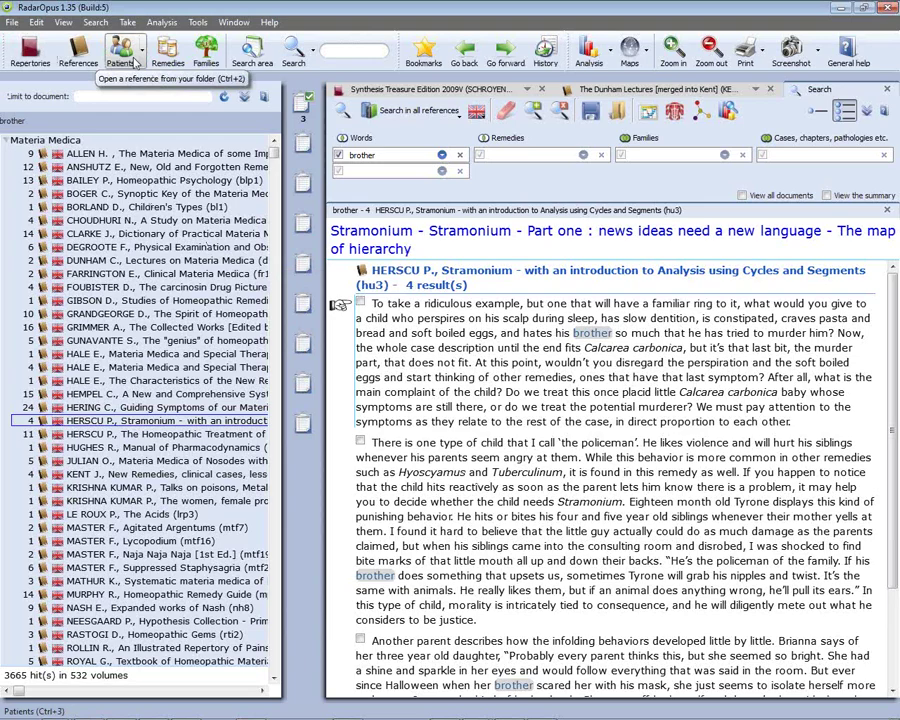
Open the patient list and search it for "test", followed by the first letters of a patient's name.
left_click(136, 62)
type("test")
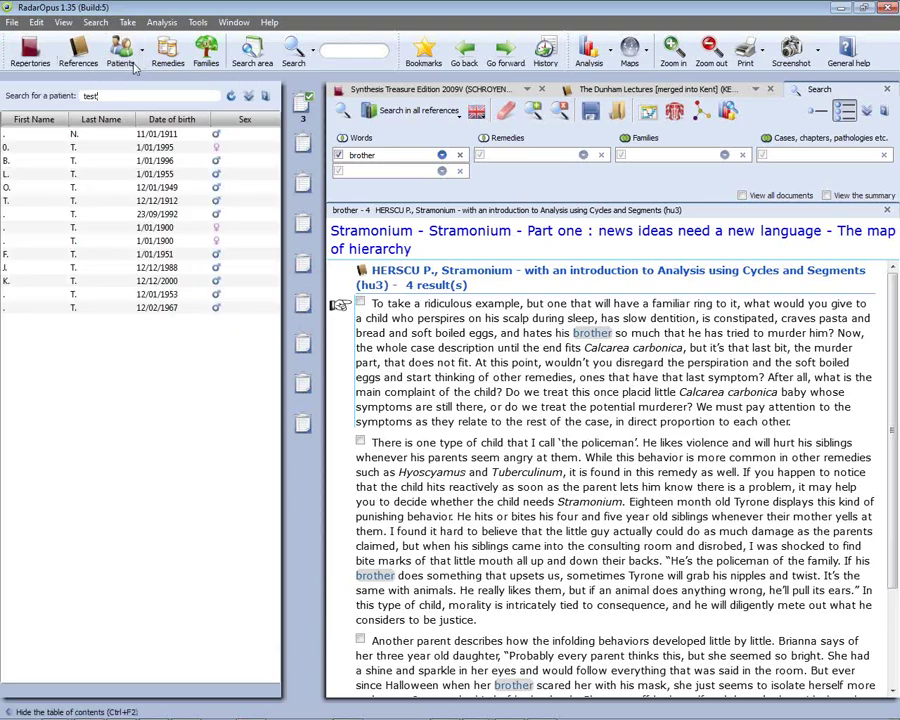
key("BackSpace")
key("BackSpace")
key("BackSpace")
key("BackSpace")
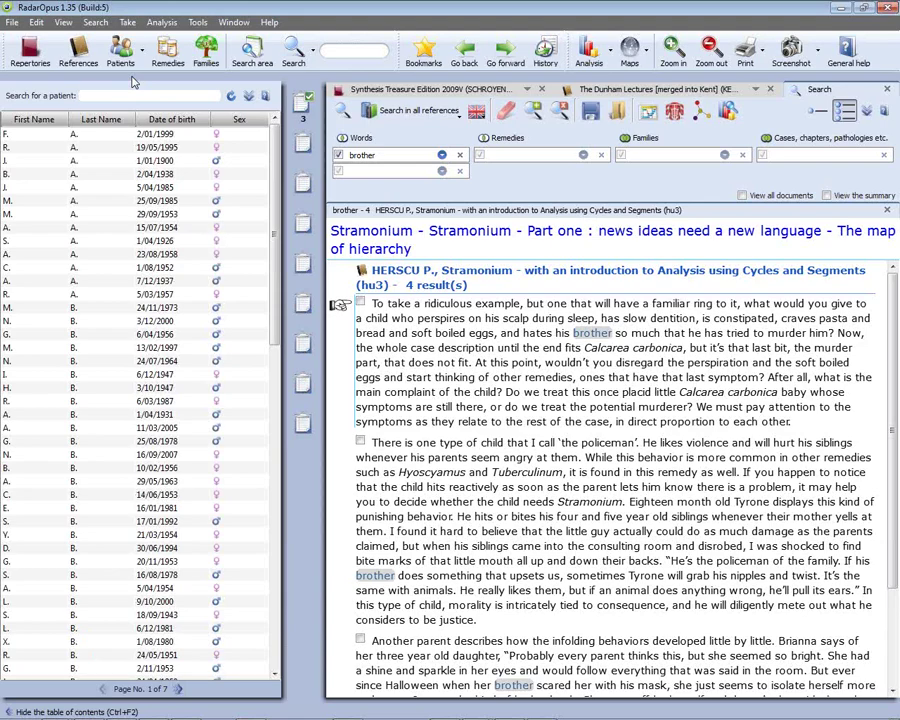
type("debr")
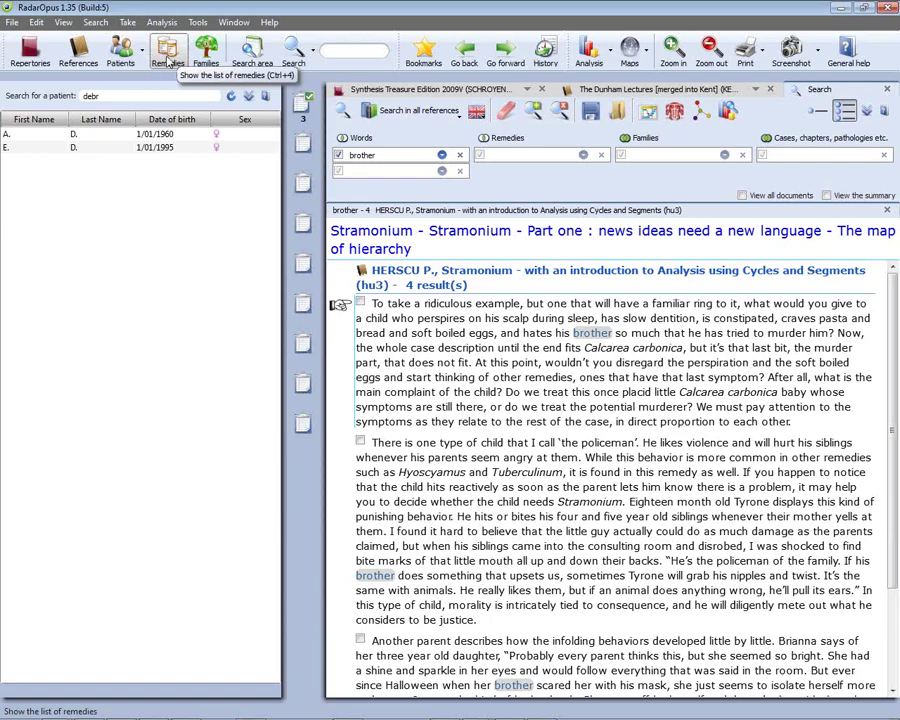
Open the list of remedies and search it for "phosphor".
left_click(168, 55)
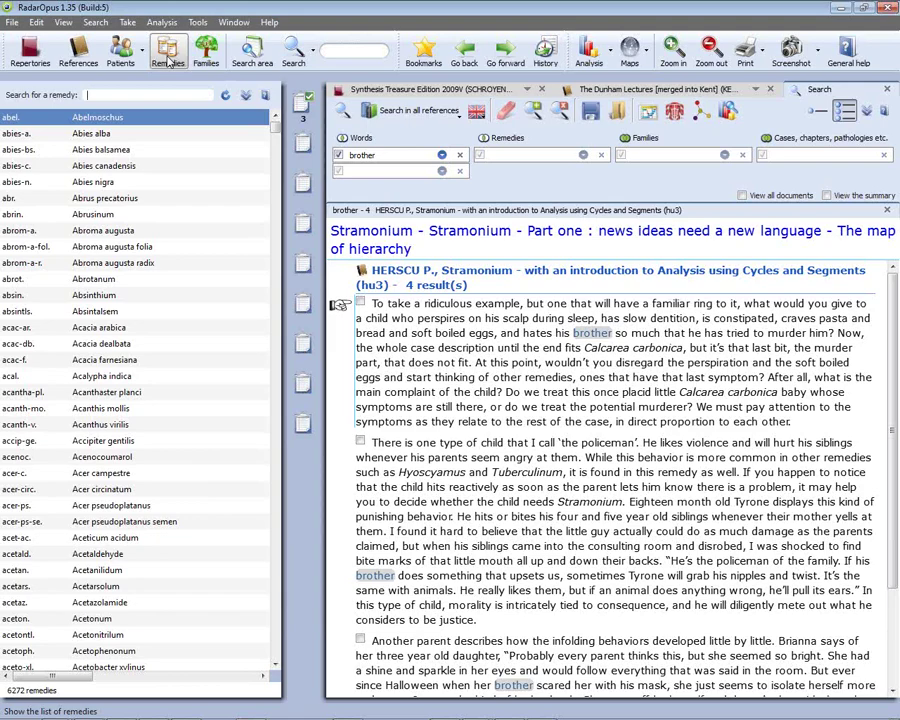
type("phoso")
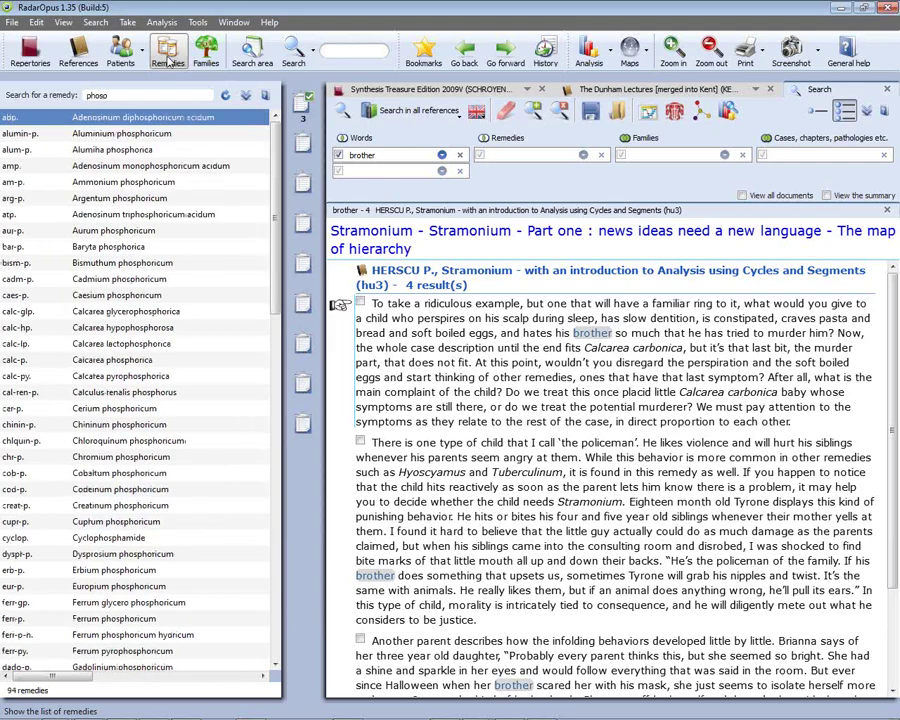
key("BackSpace")
type("phor")
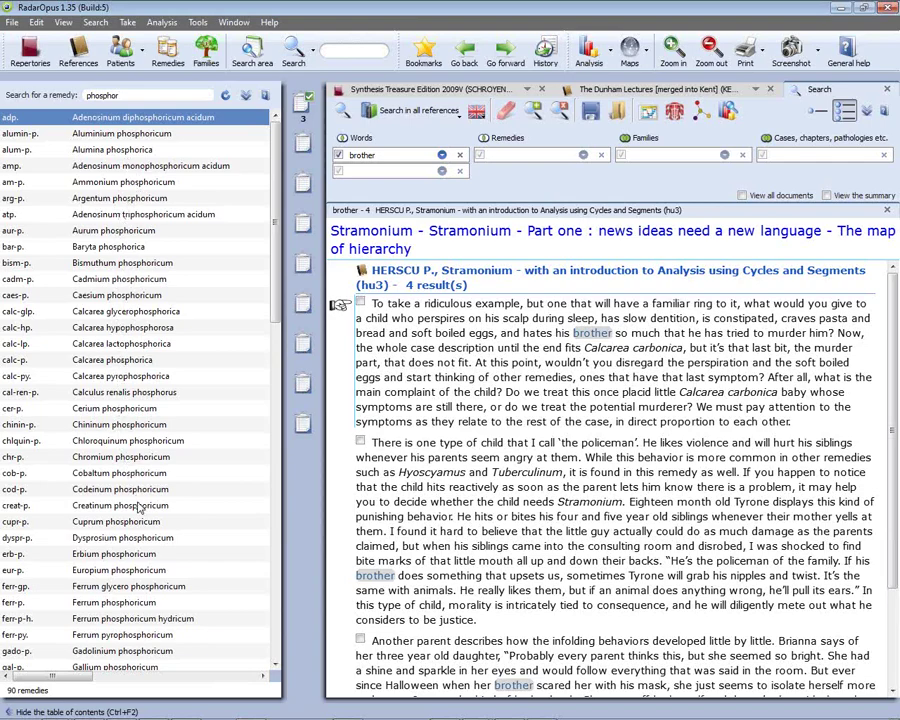
Replace the remedy search text with "natrium".
key("BackSpace")
key("BackSpace")
key("BackSpace")
key("BackSpace")
key("BackSpace")
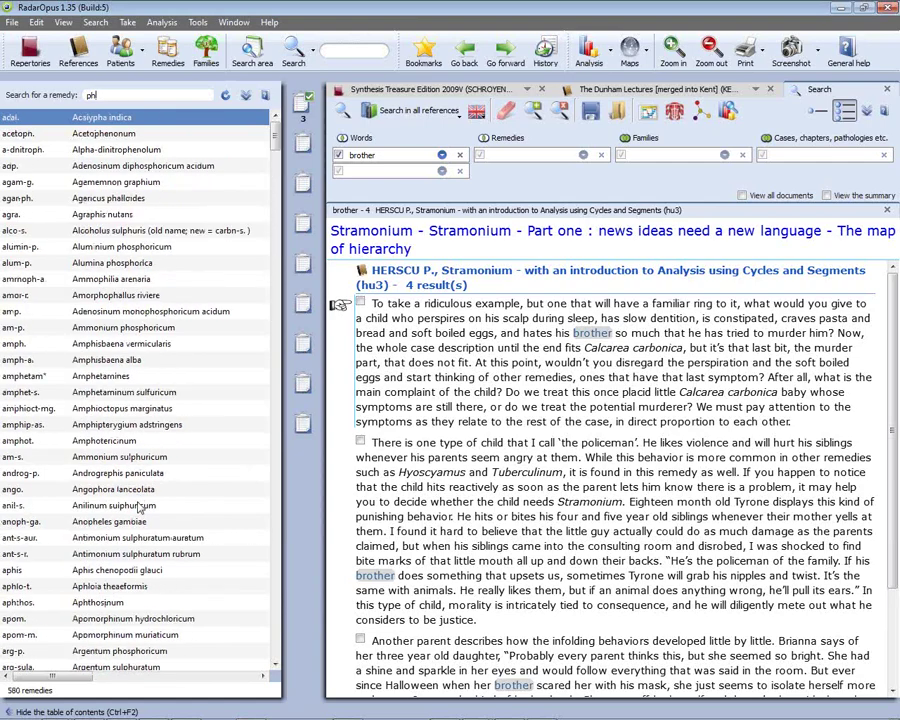
key("BackSpace")
key("BackSpace")
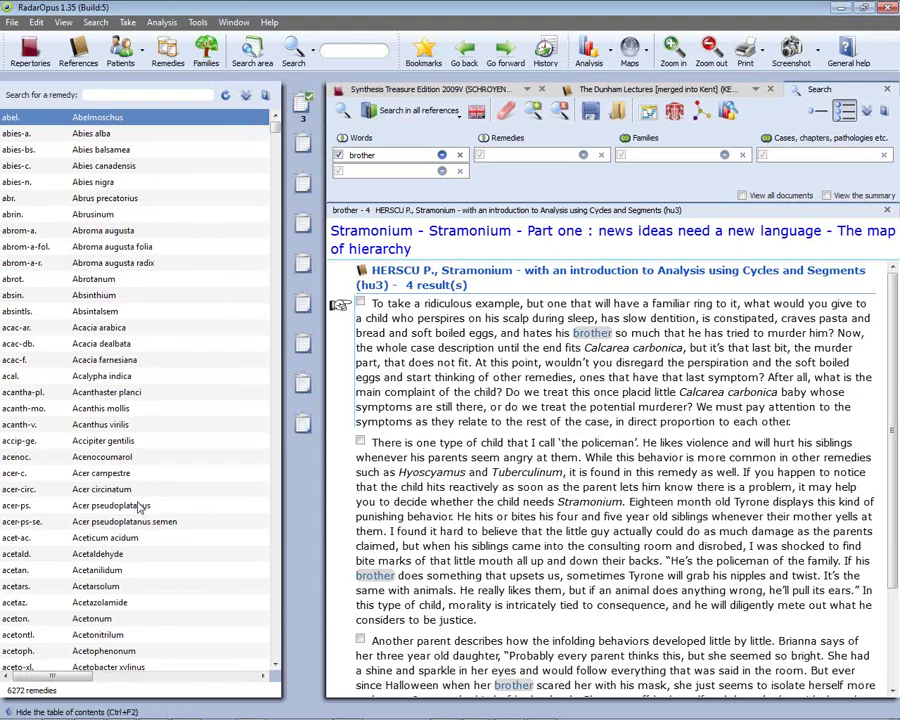
type("nat")
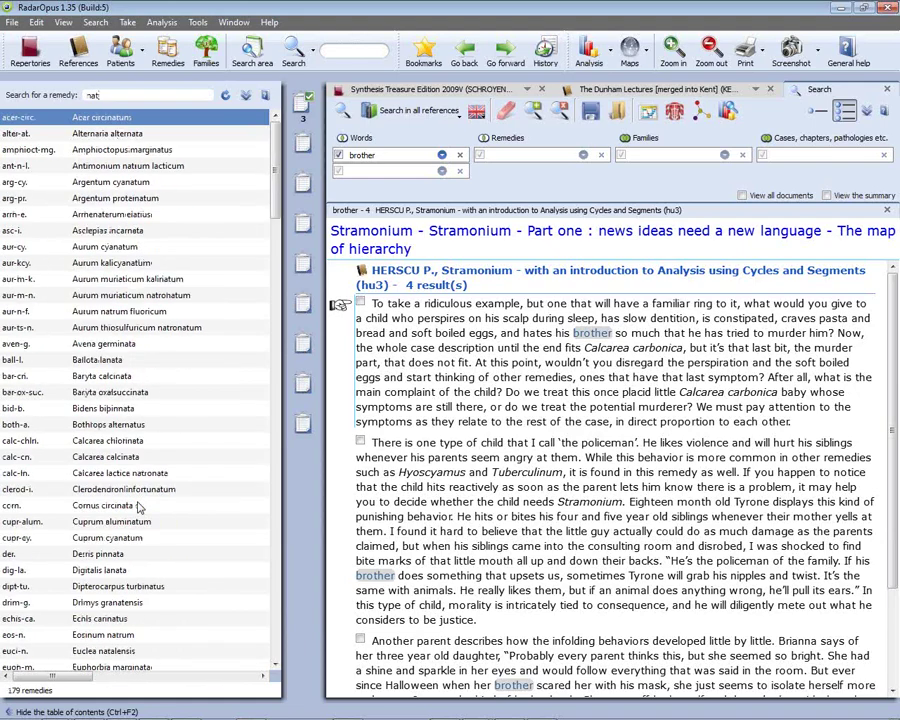
type("ru")
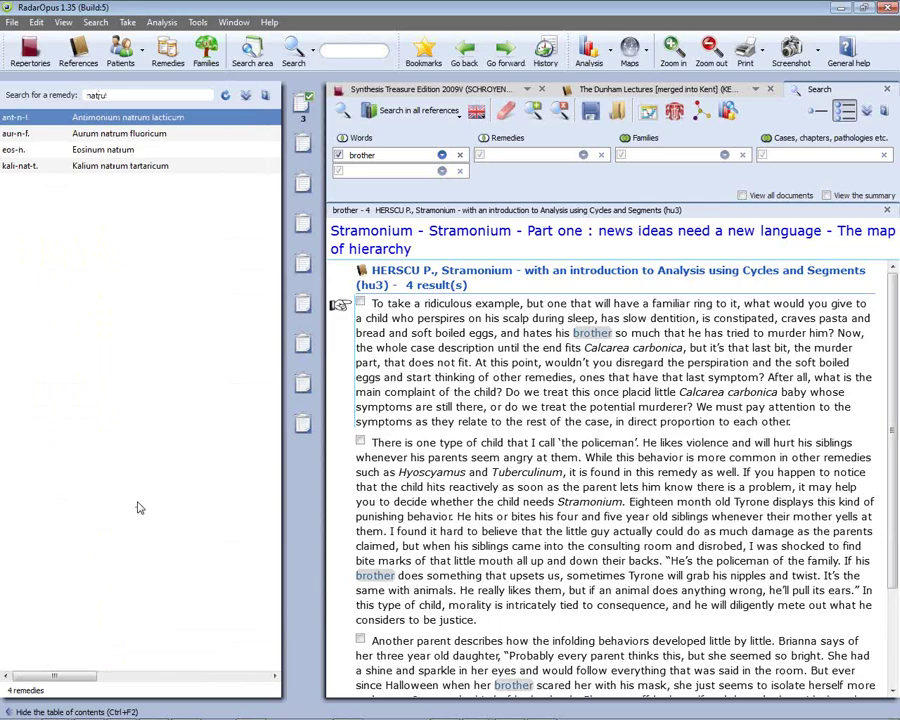
key("BackSpace")
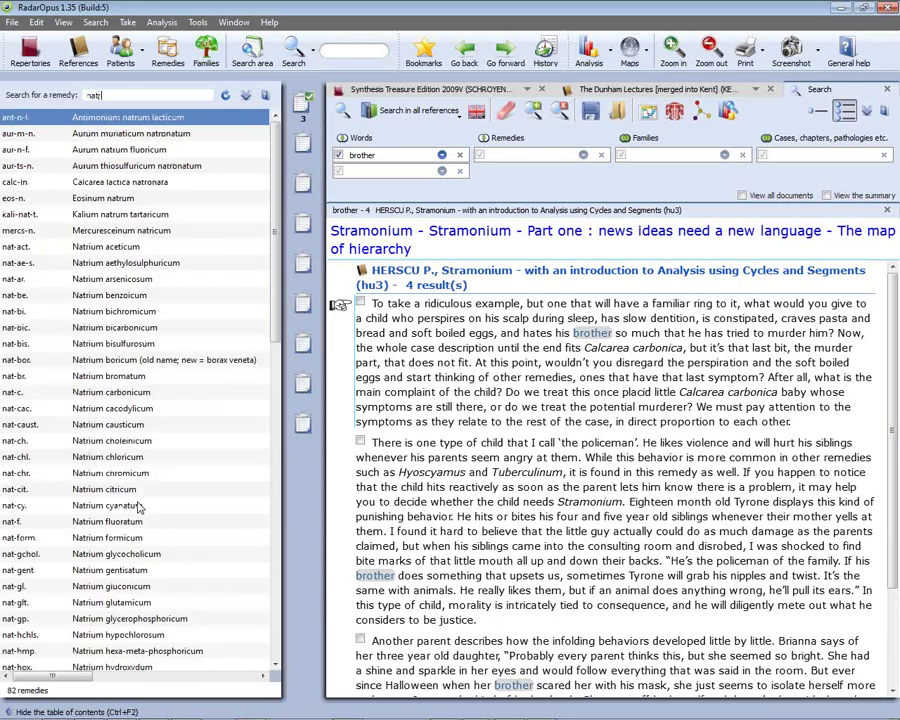
type("ium")
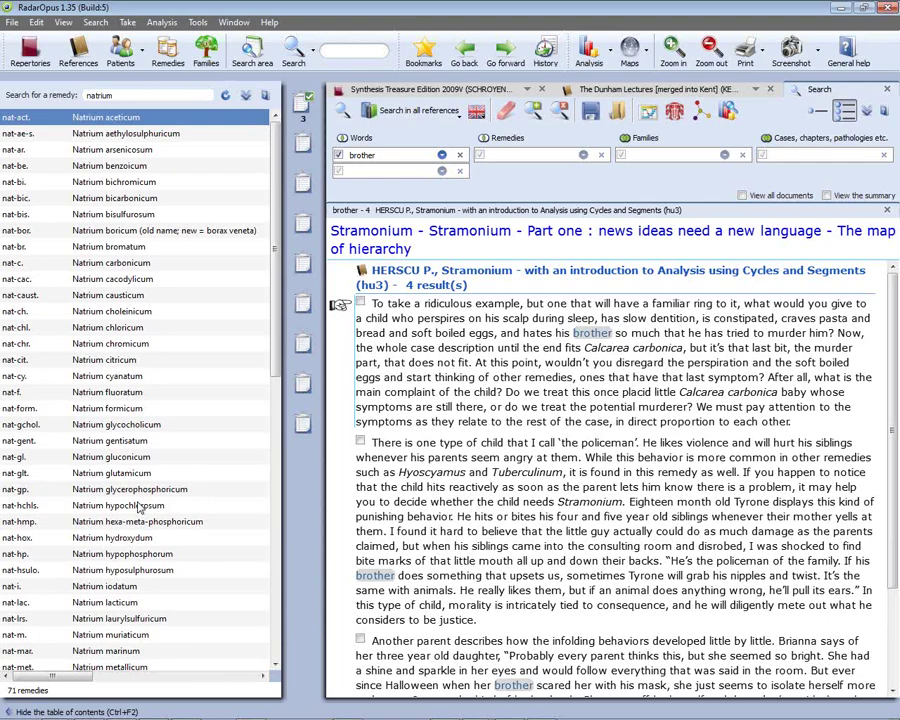
Clear the remedy search, open the information on Abies balsamea and read its PassPort page down to the Medicinal section.
key("BackSpace")
key("BackSpace")
key("BackSpace")
key("BackSpace")
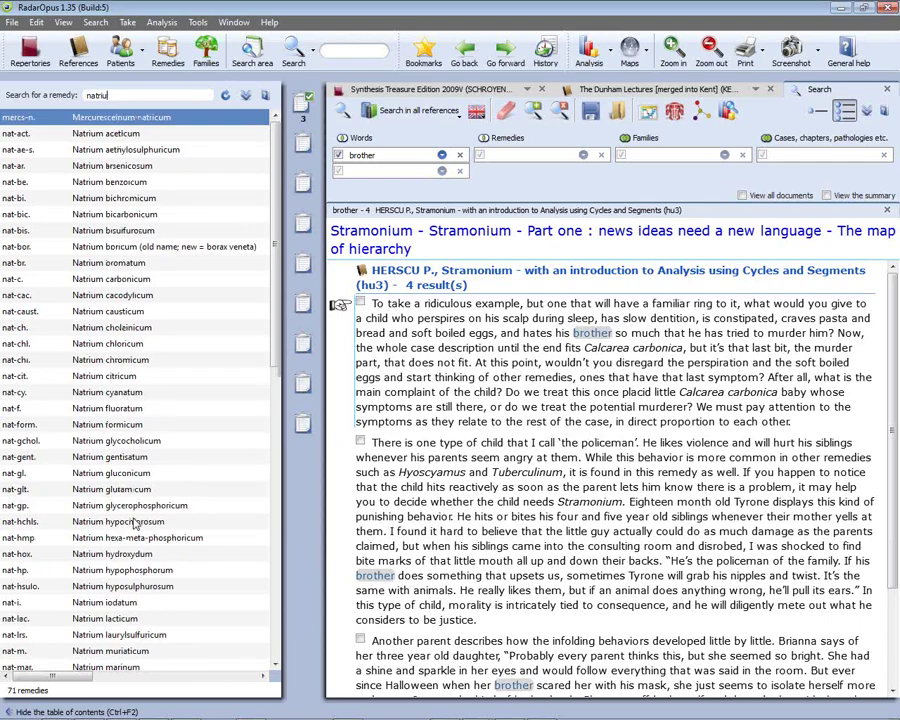
key("BackSpace")
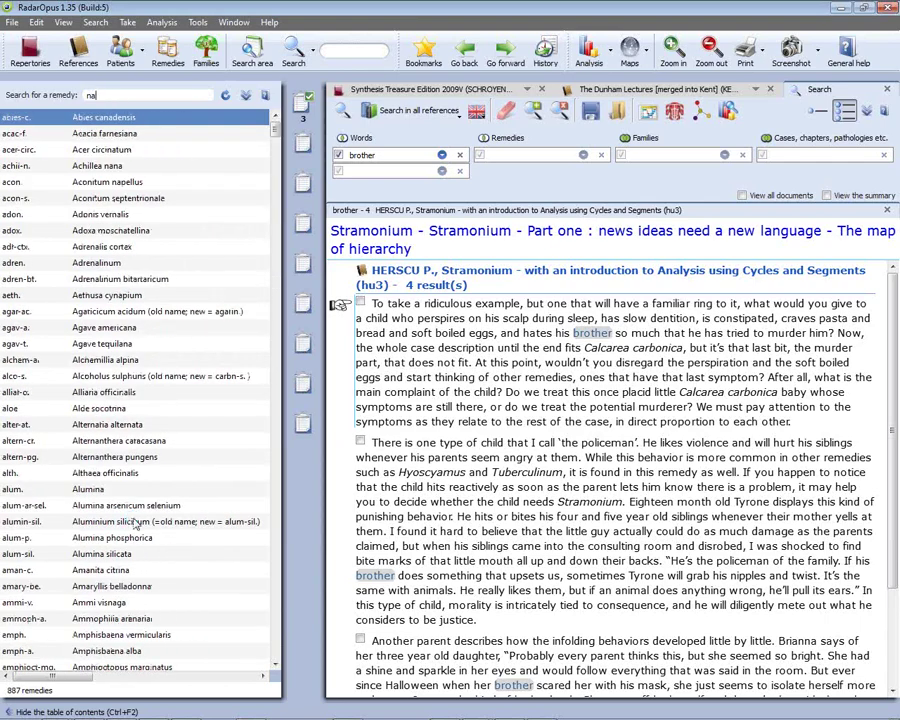
key("BackSpace")
key("BackSpace")
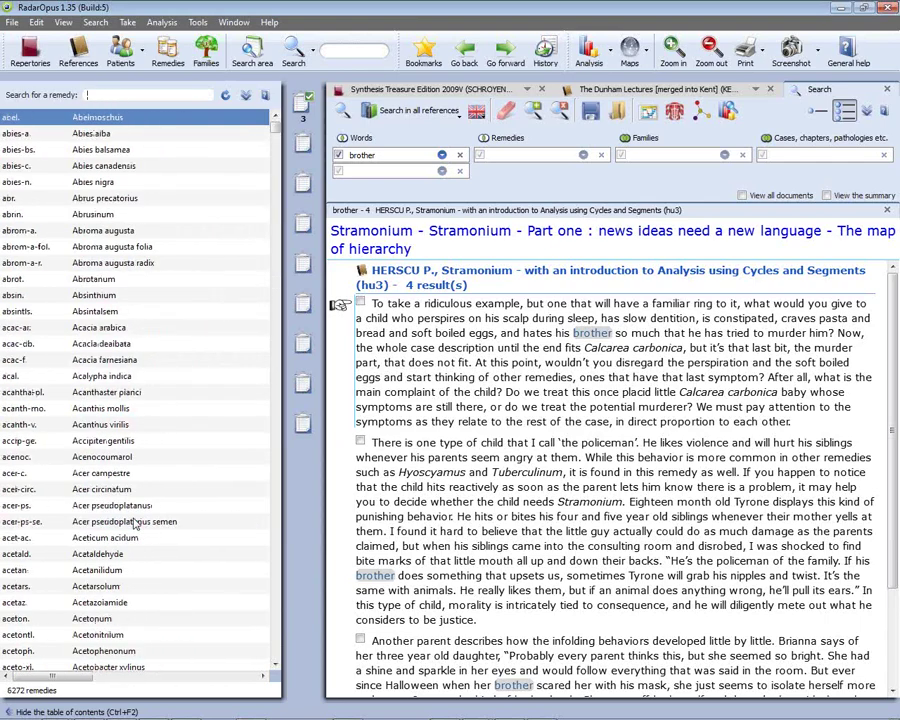
left_click(113, 150)
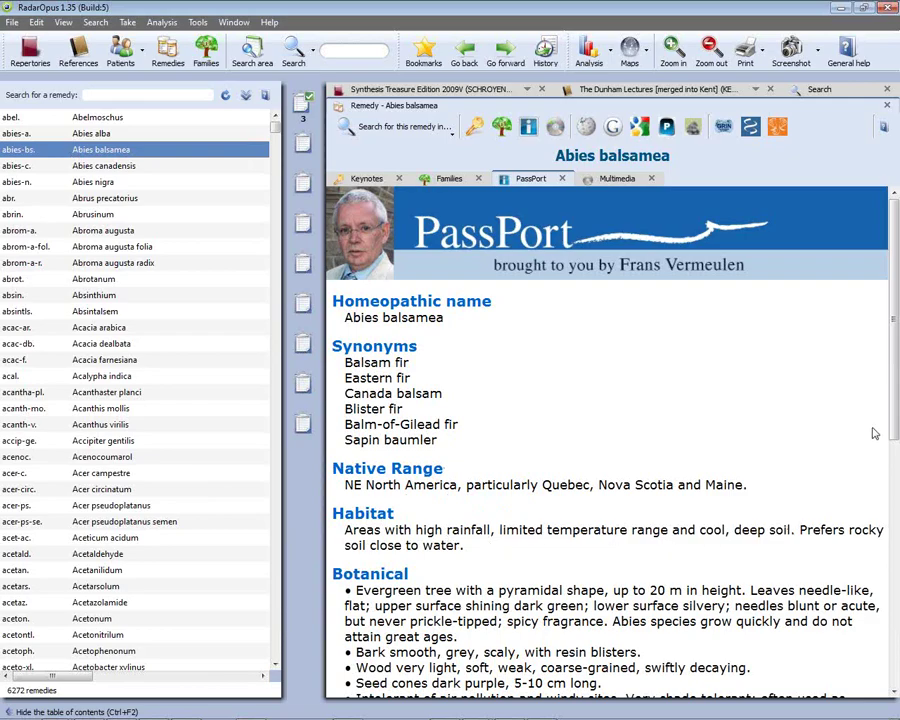
scroll(895, 443, "down", 1)
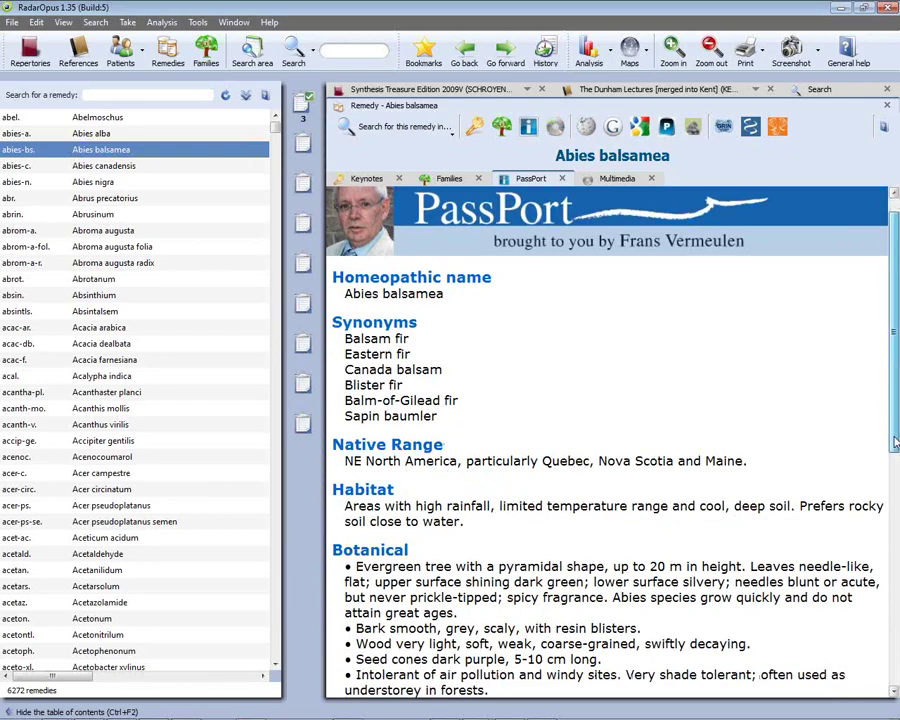
left_click_drag(895, 443, 897, 567)
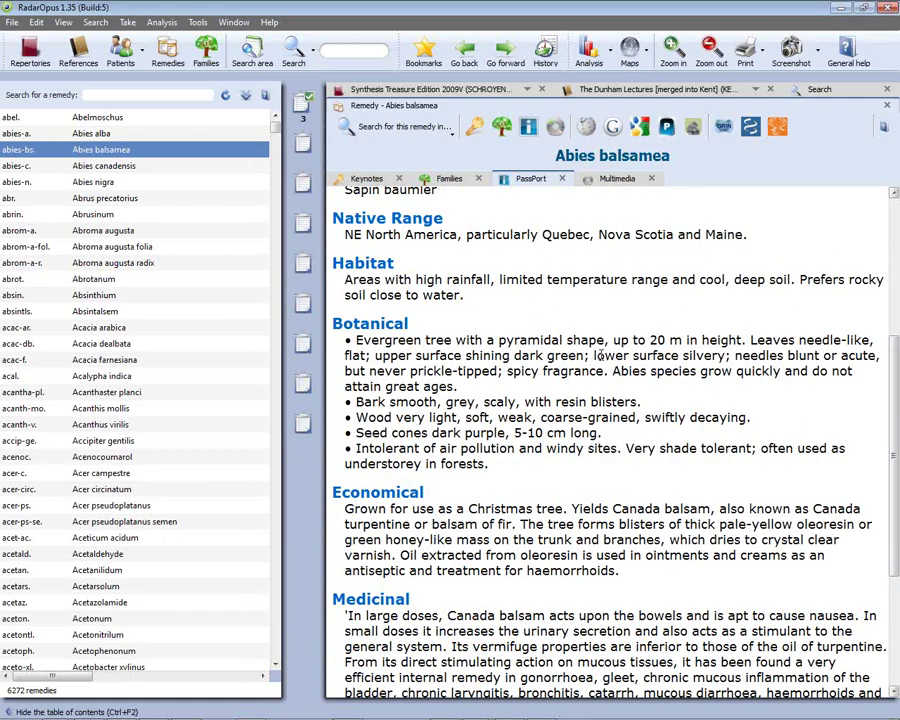
Search for the remedy Abies balsamea in Google Images.
right_click(115, 153)
mouse_move(127, 161)
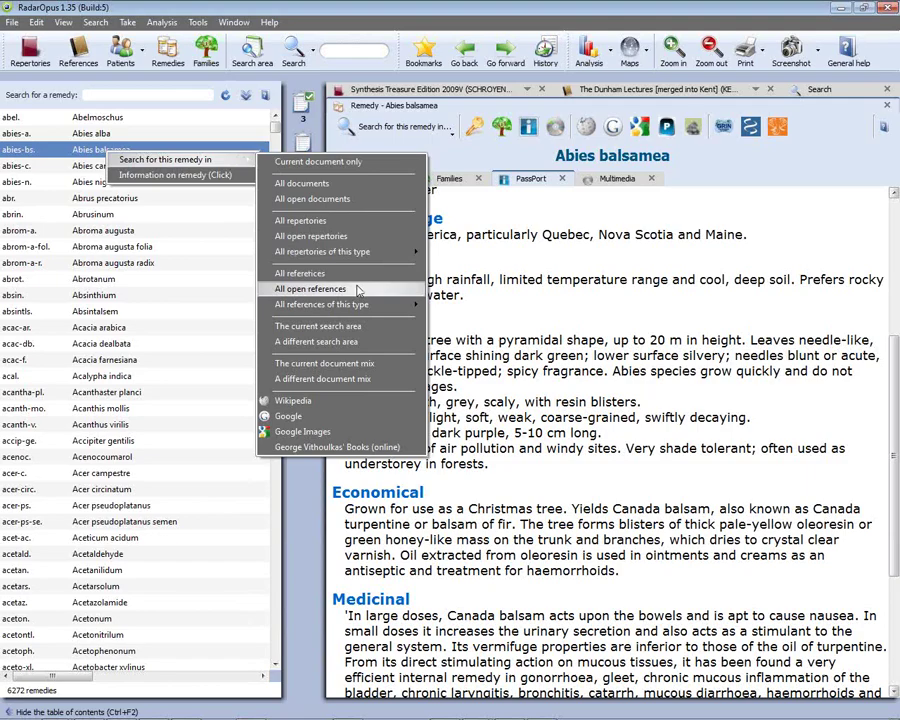
left_click(340, 433)
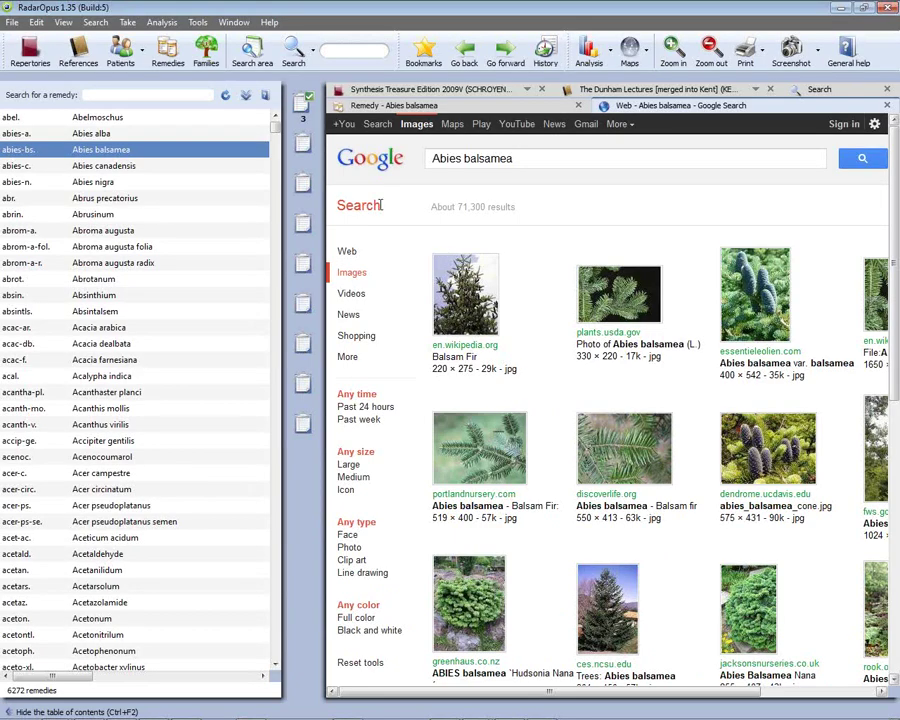
Open the list of families and search it for "logan".
left_click(209, 55)
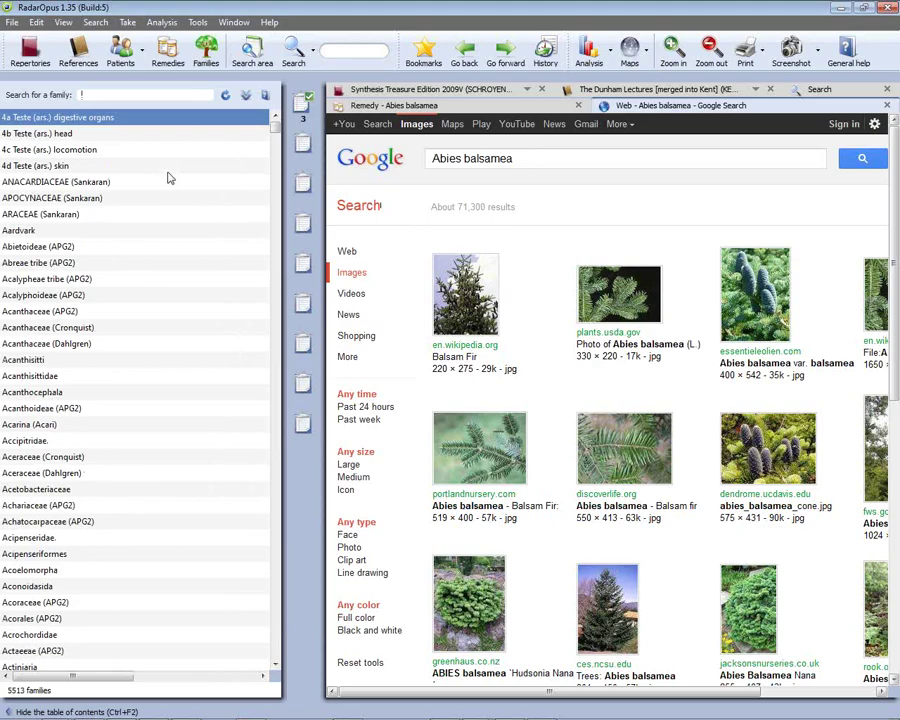
type("log")
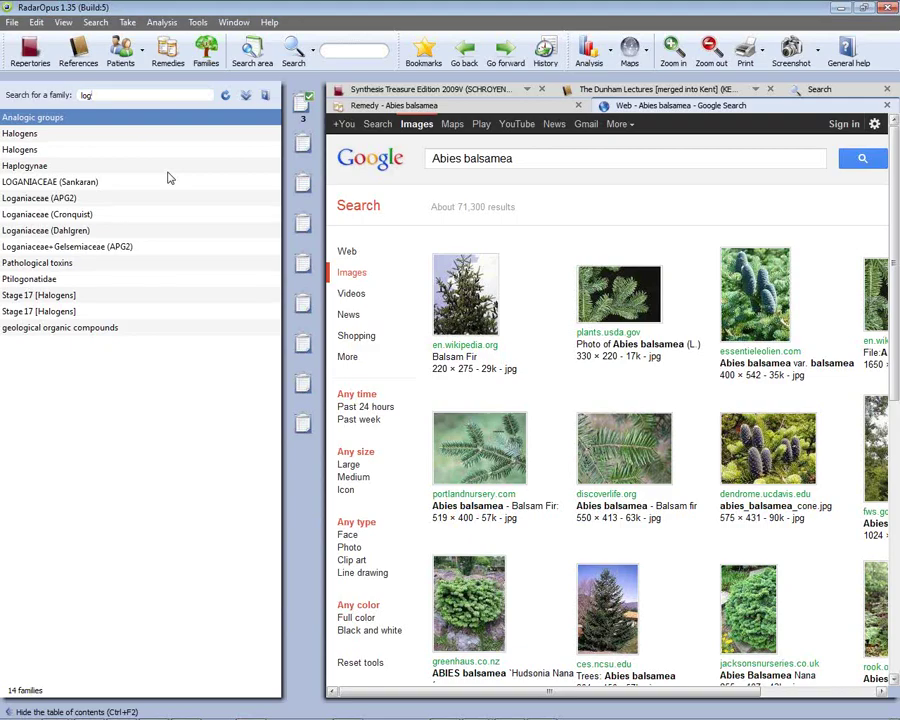
type("an")
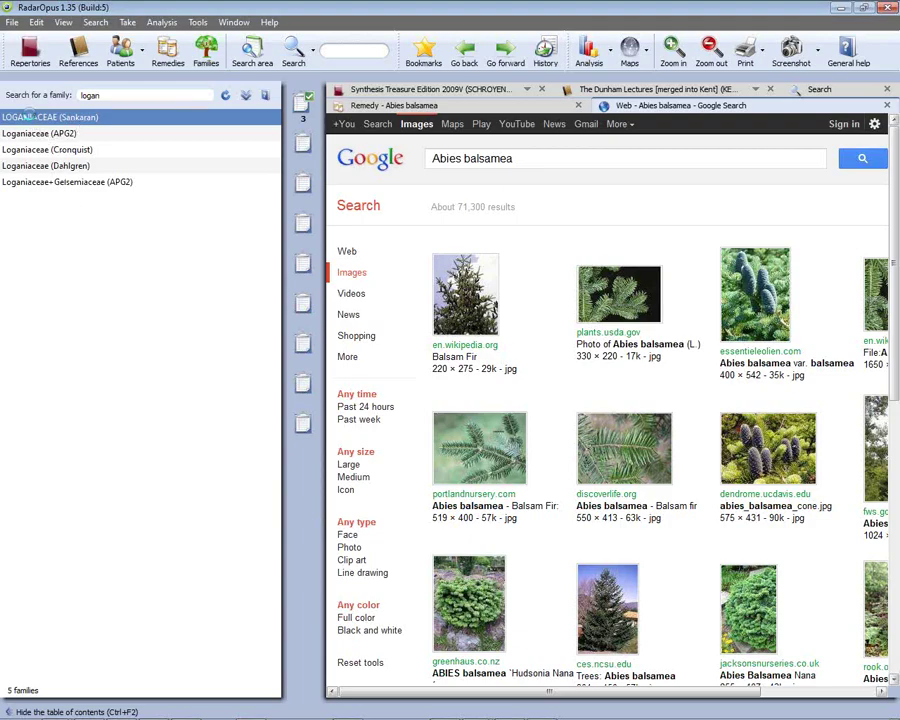
Show the Loganiaceae family in the Sankaran, APG2 and Dahlgren classifications.
double_click(30, 117)
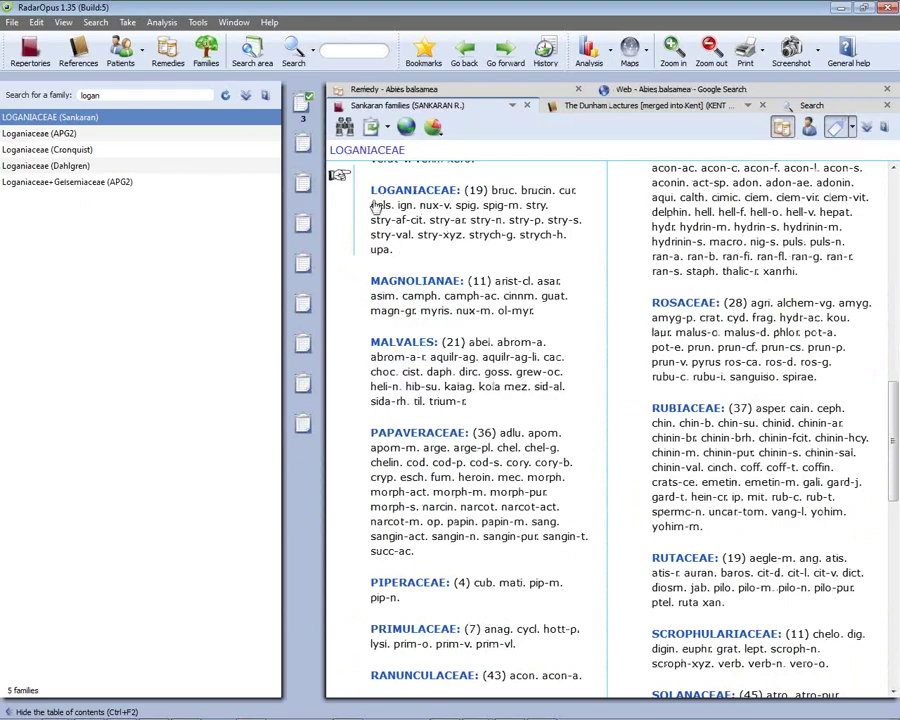
left_click(66, 136)
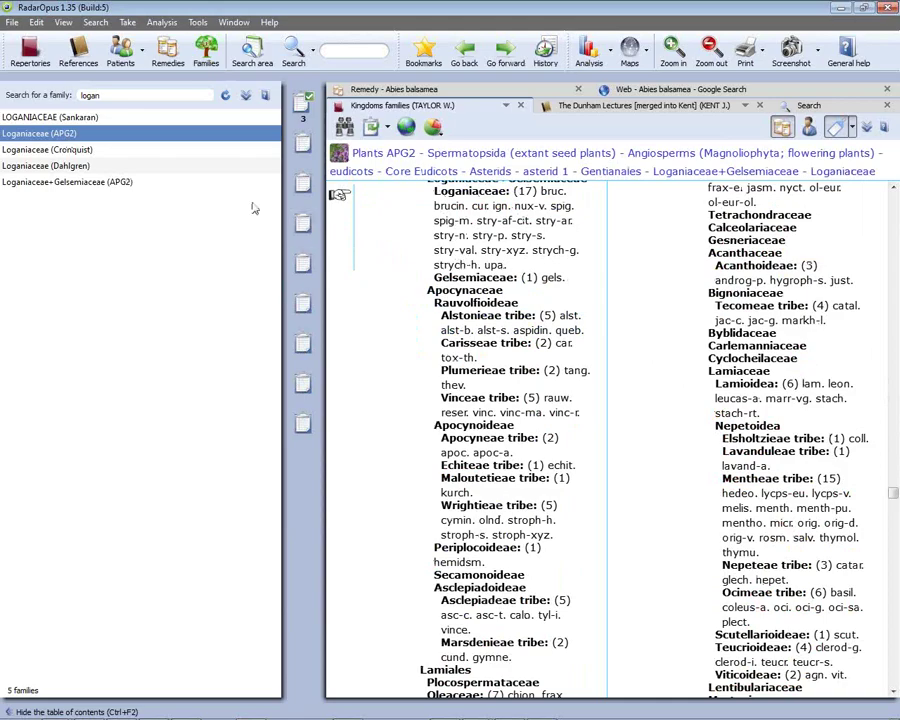
left_click(65, 167)
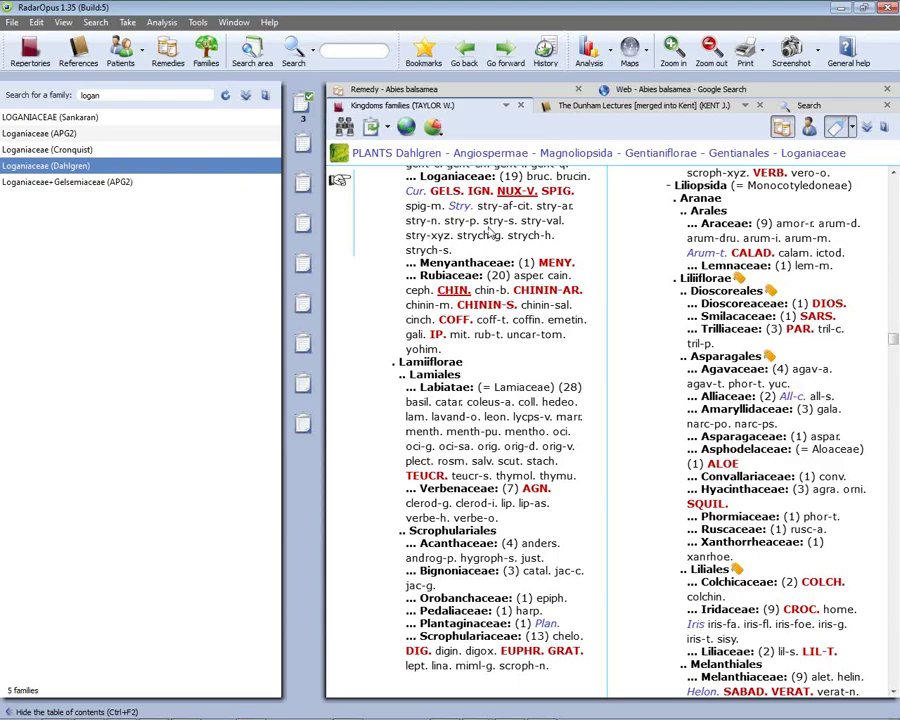
Limit the analysis to the Loganiaceae (Dahlgren) family, then hide the table of contents and widen the symptom column.
right_click(34, 169)
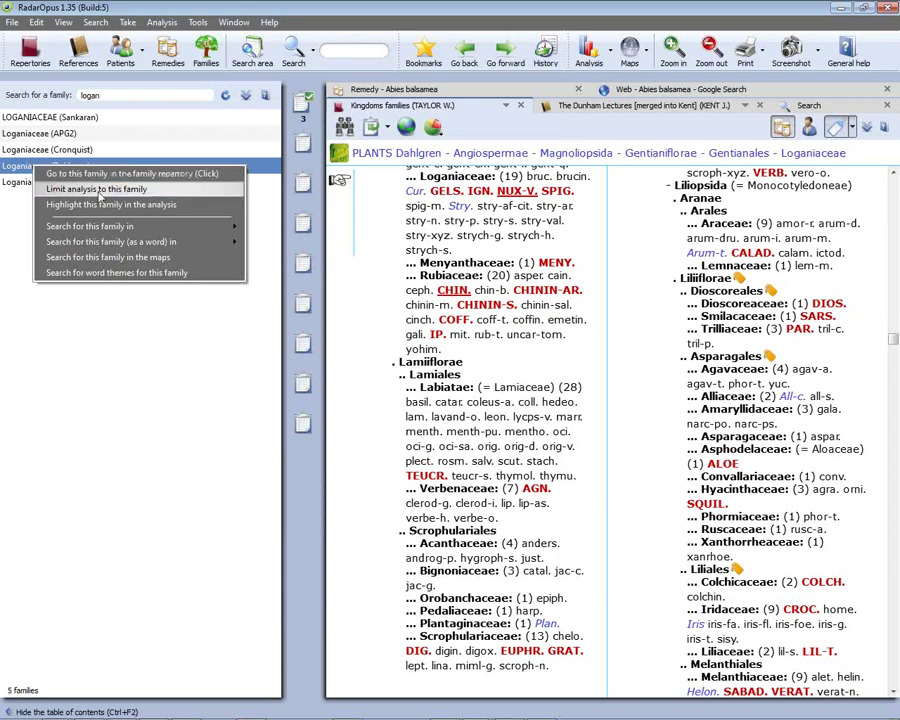
left_click(225, 200)
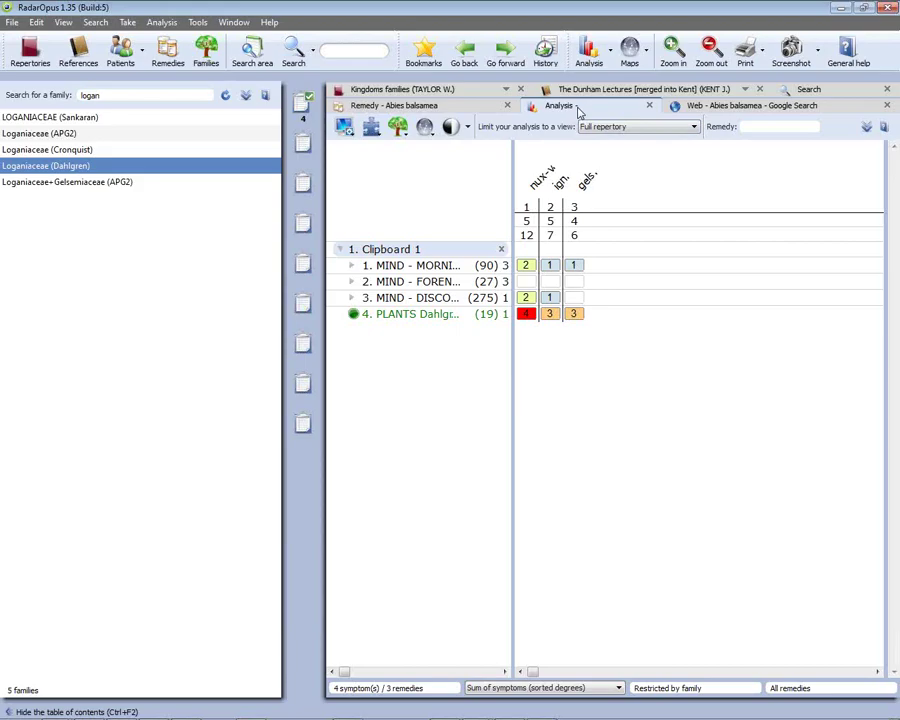
key("ctrl+F2")
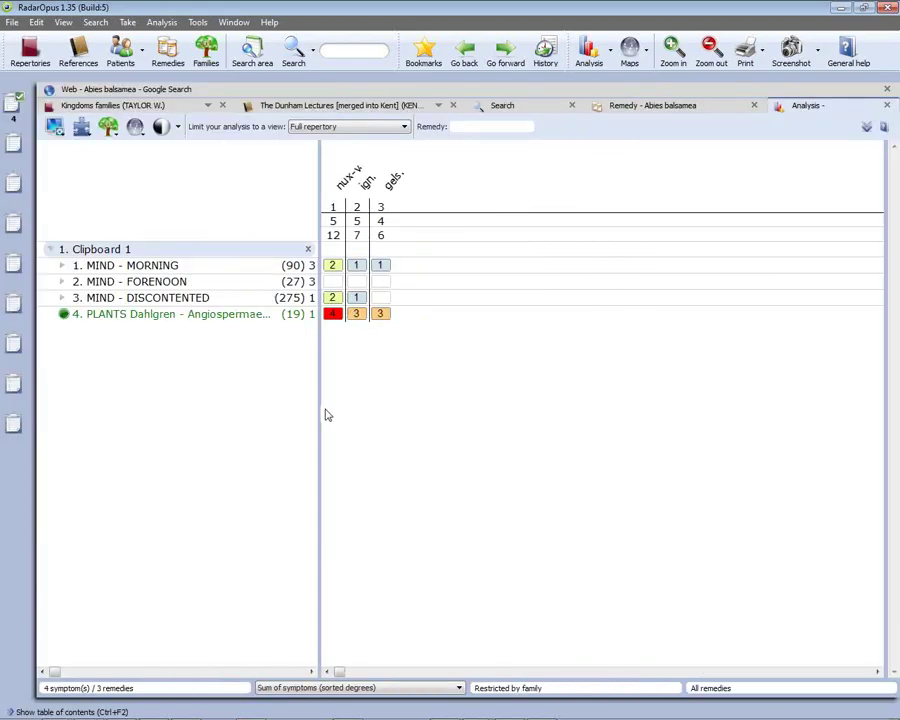
left_click_drag(318, 406, 547, 405)
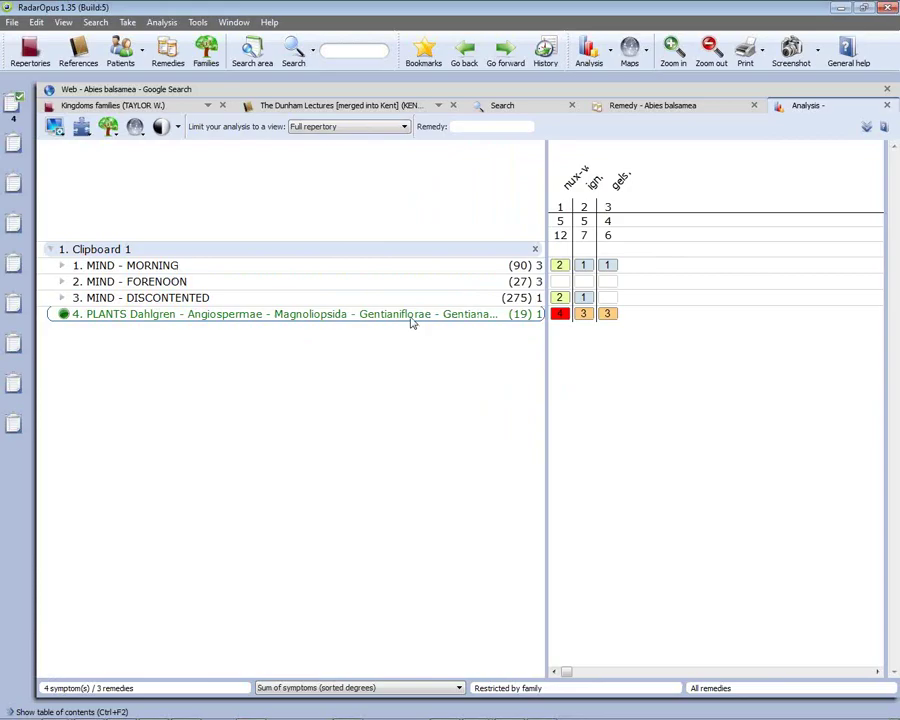
key("alt+Tab")
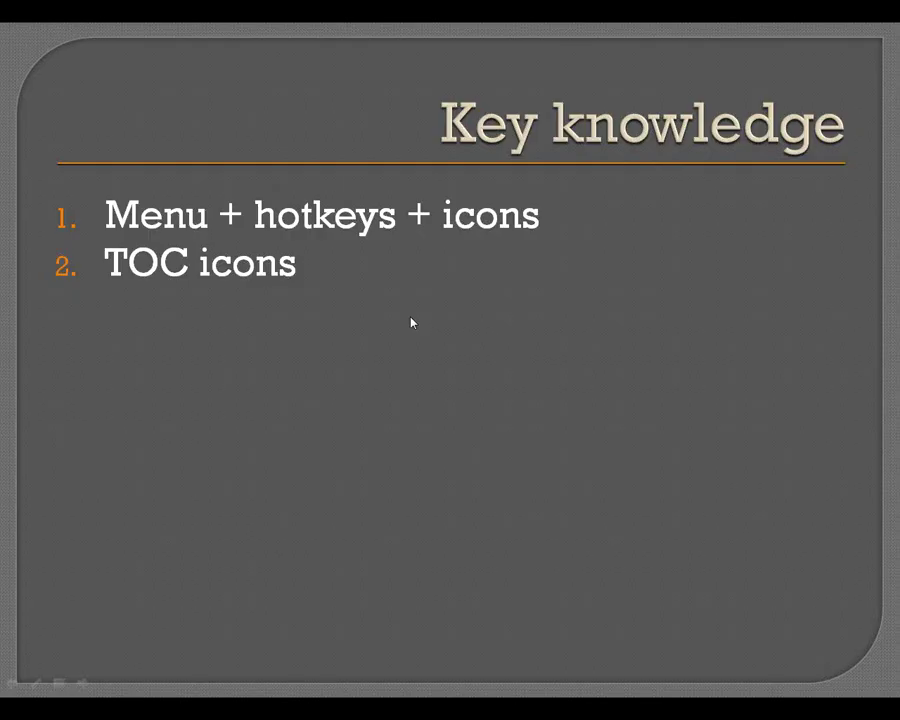
key("Right")
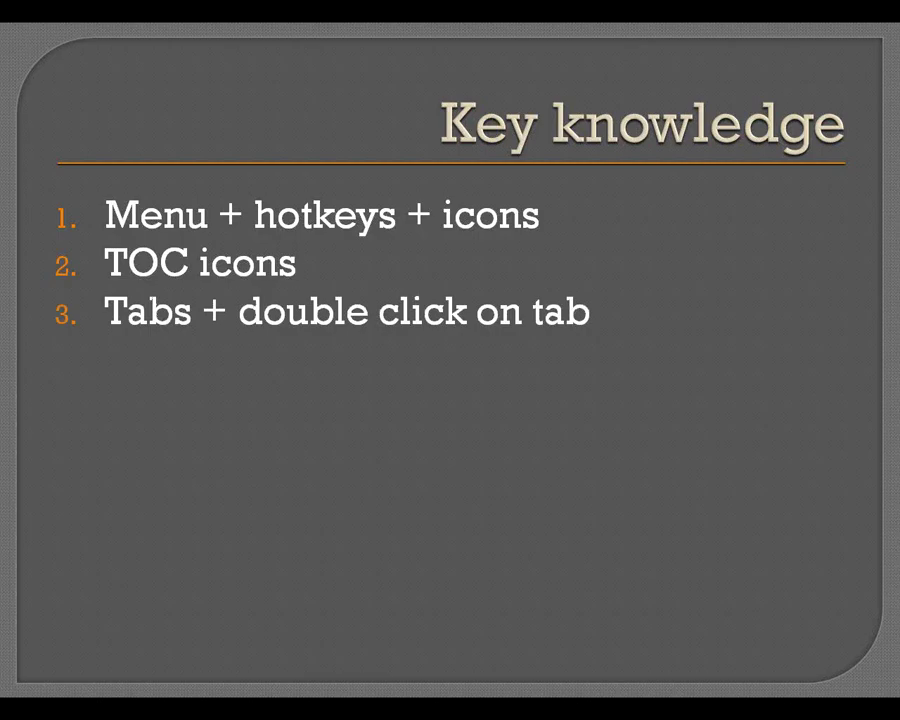
middle_click(412, 322)
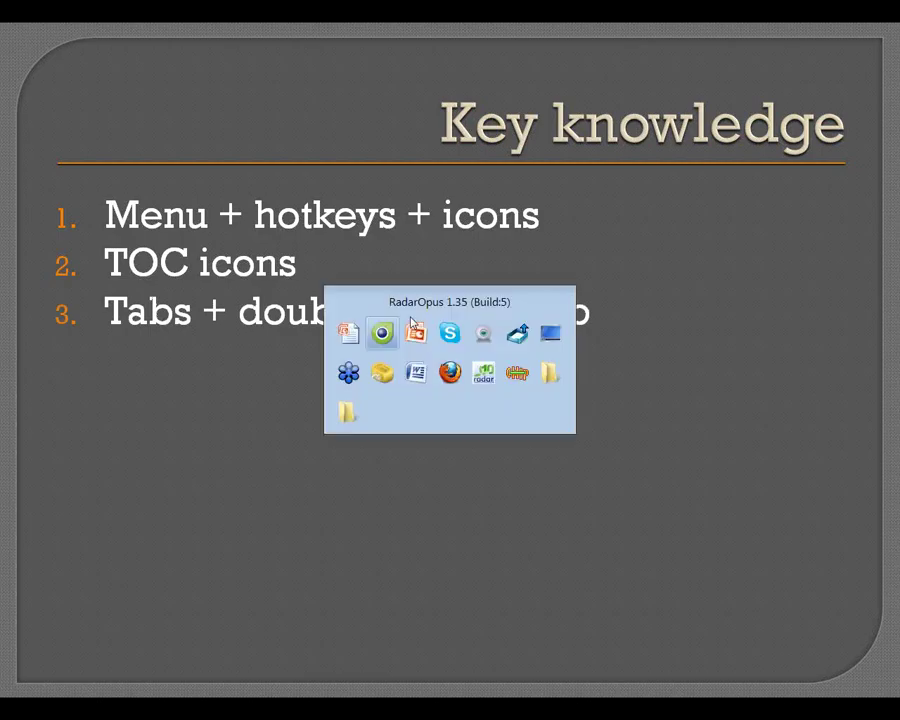
left_click(412, 322)
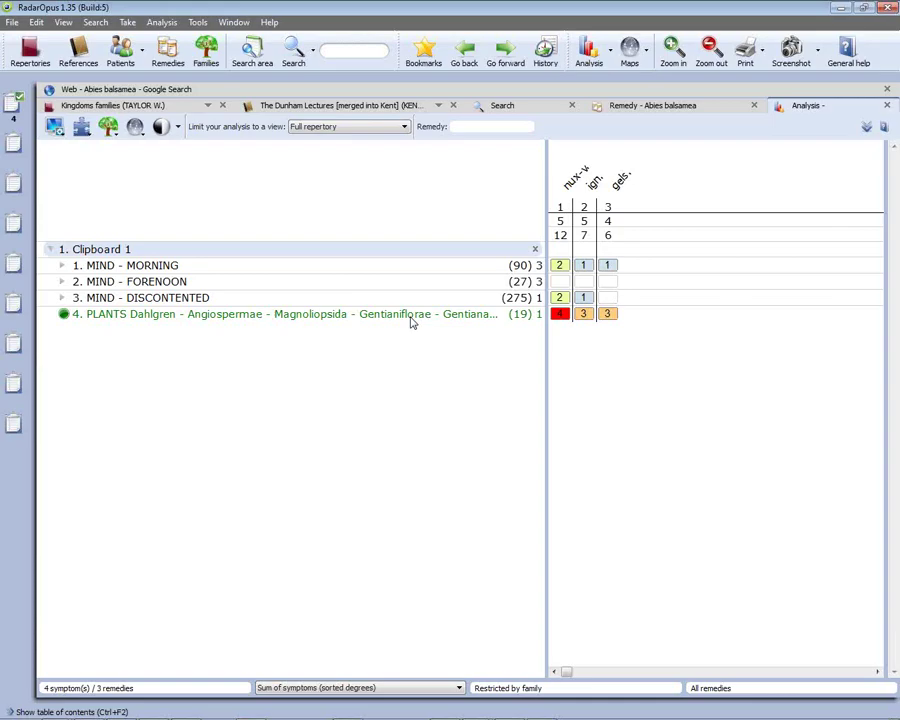
Return to the Abies balsamea remedy information and view its Keynotes and PassPort pages.
left_click(661, 111)
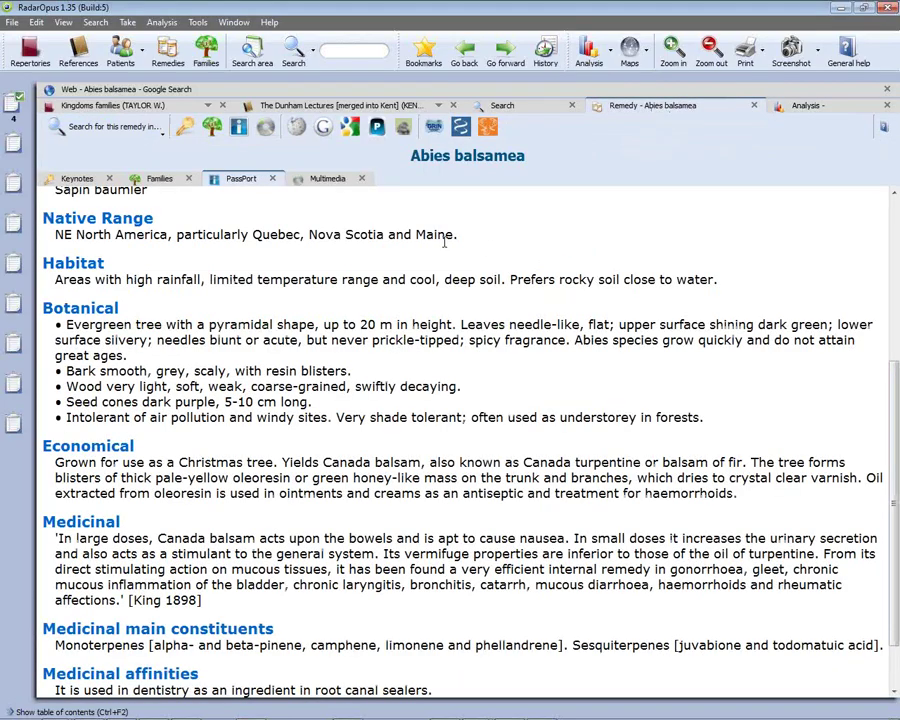
left_click(77, 178)
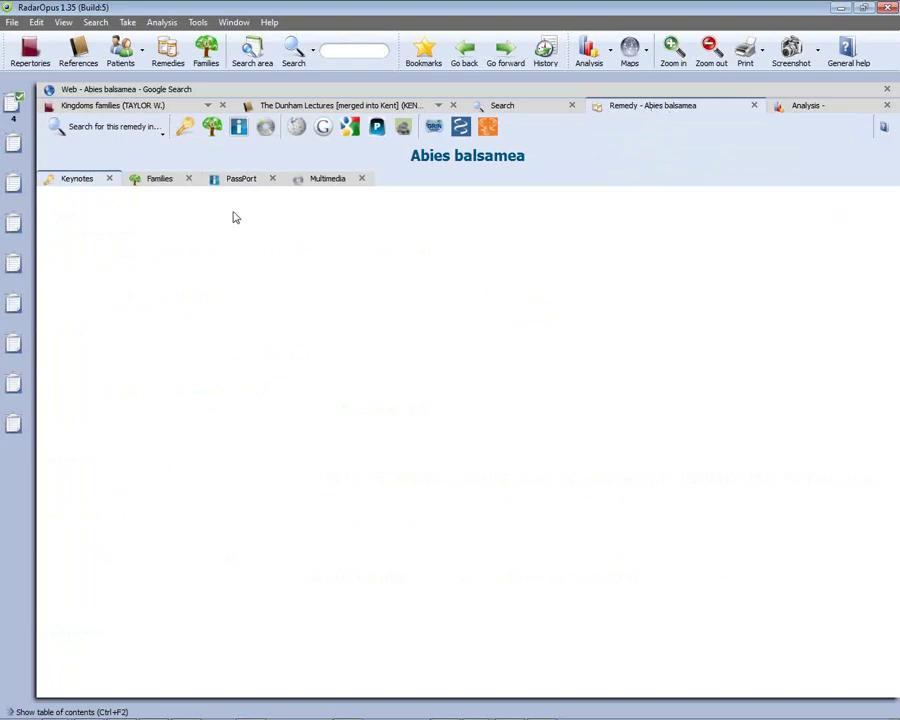
left_click(240, 180)
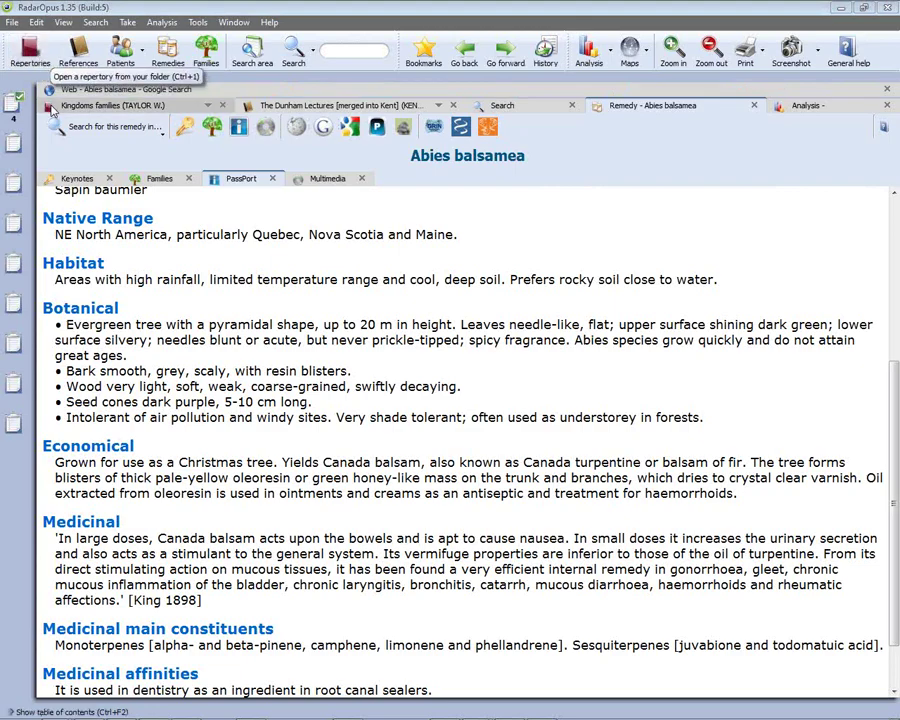
List the open repertories and bring up Synthesis Treasure Edition 2009V.
left_click(210, 106)
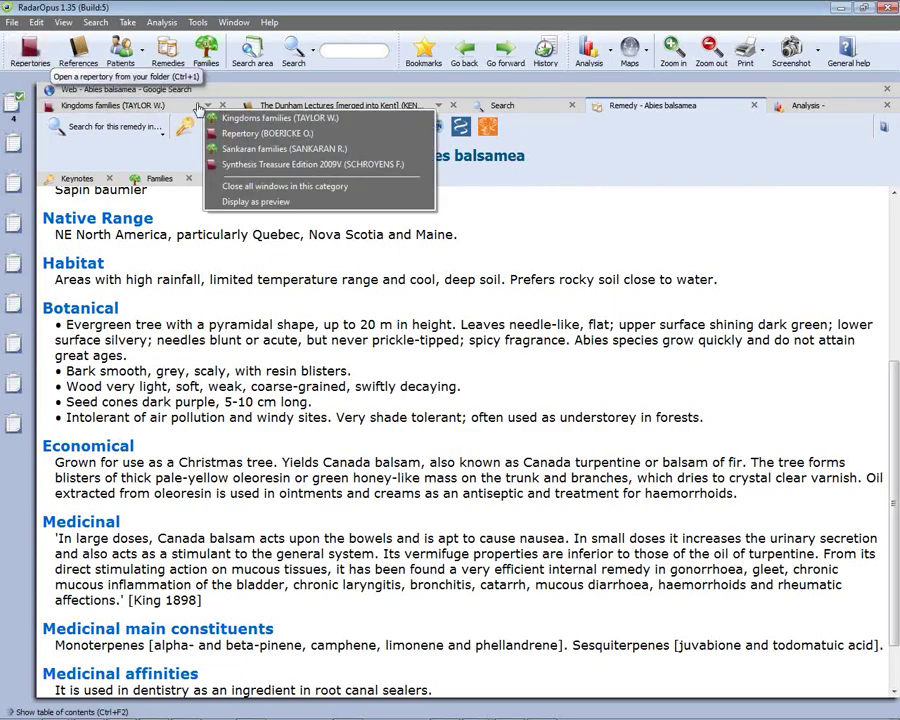
left_click(479, 230)
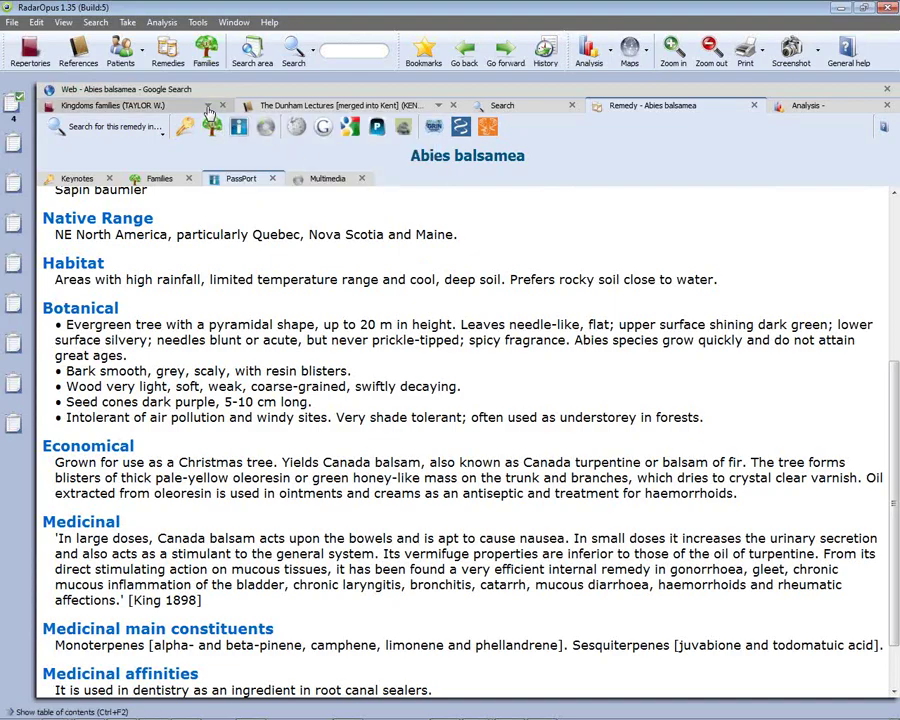
left_click(209, 107)
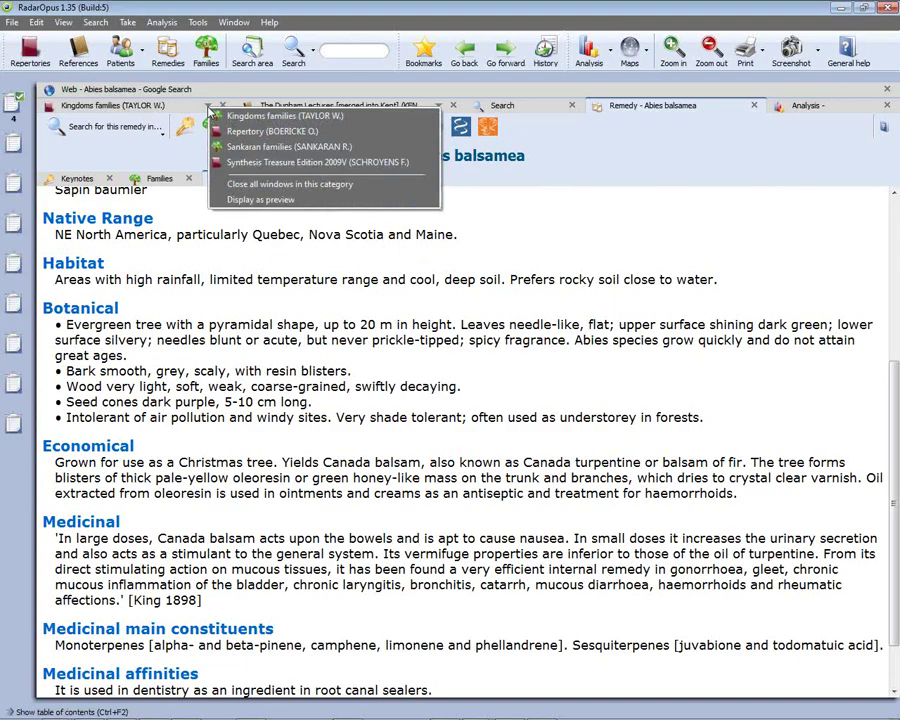
left_click(395, 163)
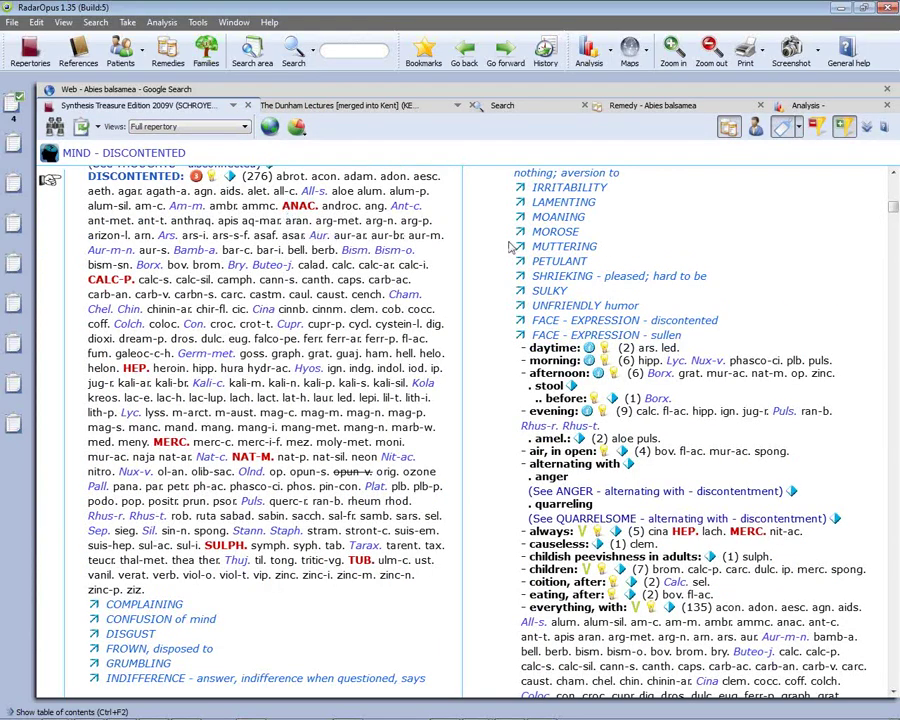
Show The Dunham Lectures and switch from it to Lectures on Homeopathic Materia Medica among the open references.
left_click(380, 108)
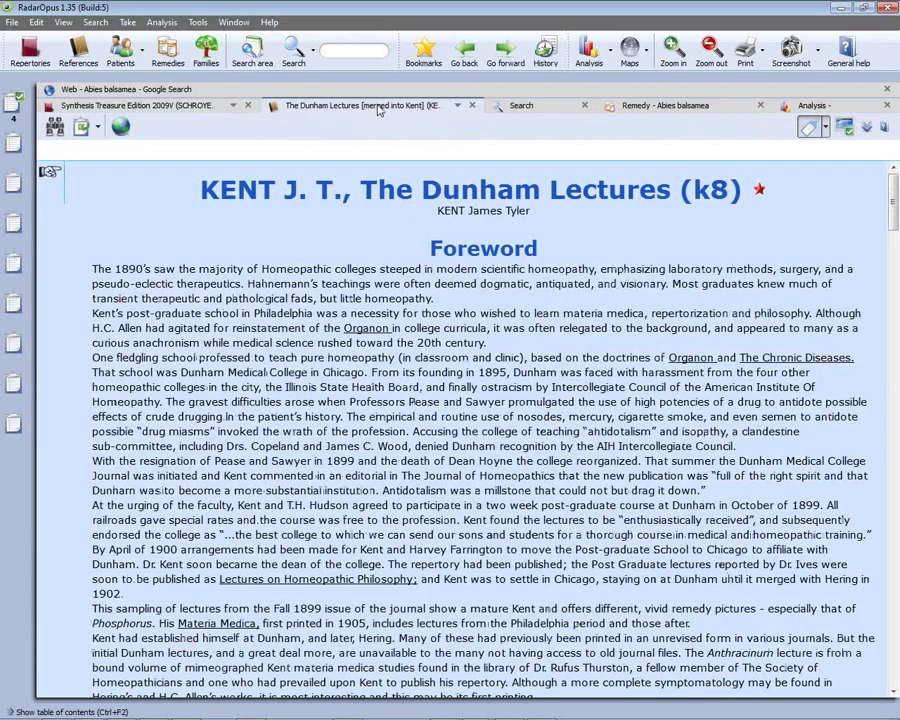
left_click(456, 108)
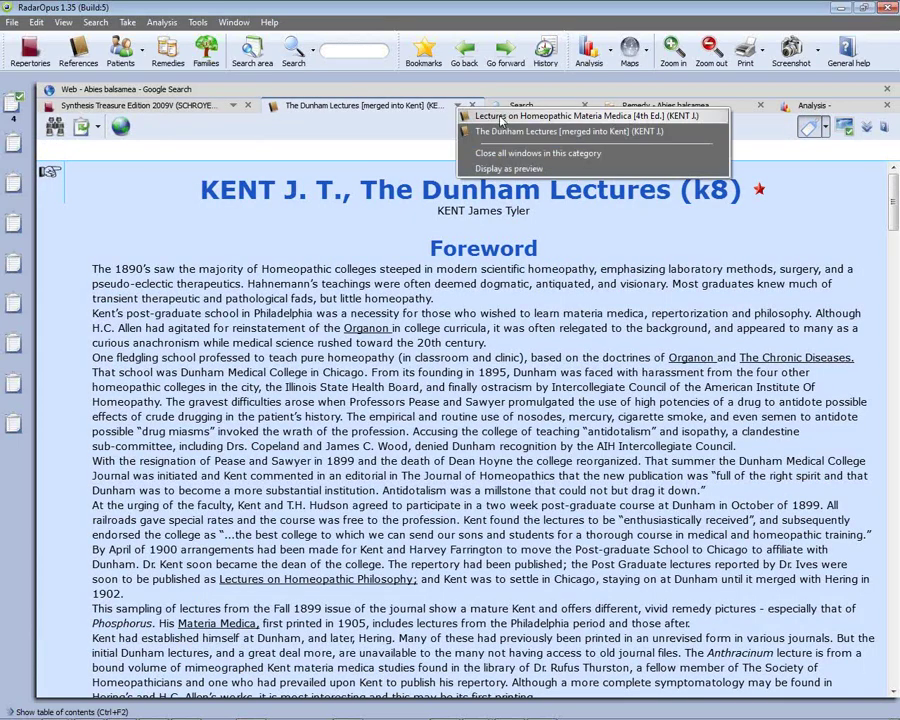
left_click(555, 117)
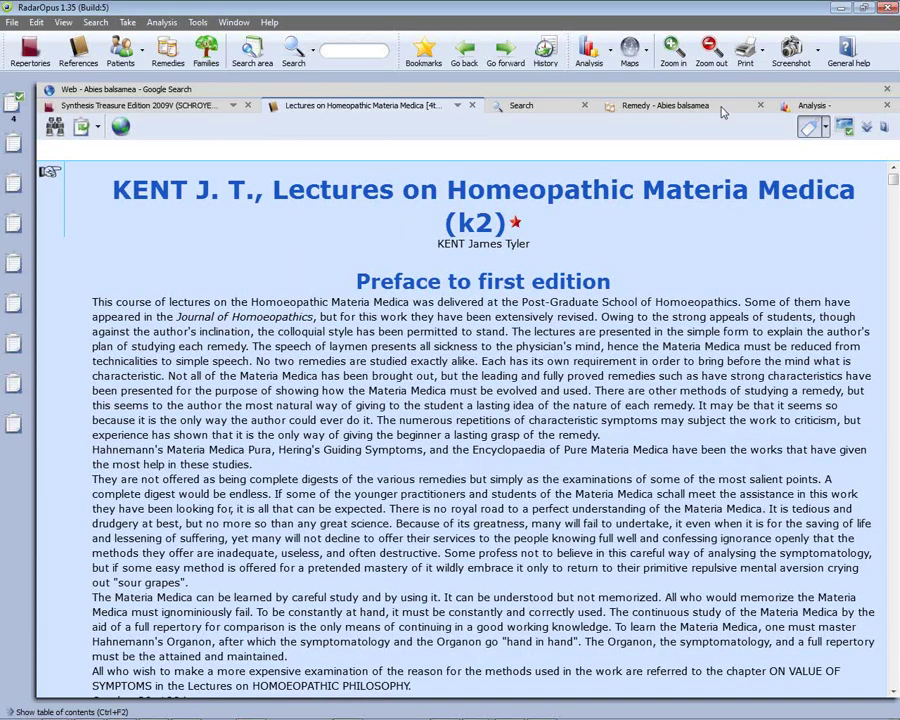
View the analysis, the Abies balsamea Google results, the Synthesis repertory and Kent's Materia Medica lectures in turn.
left_click(813, 106)
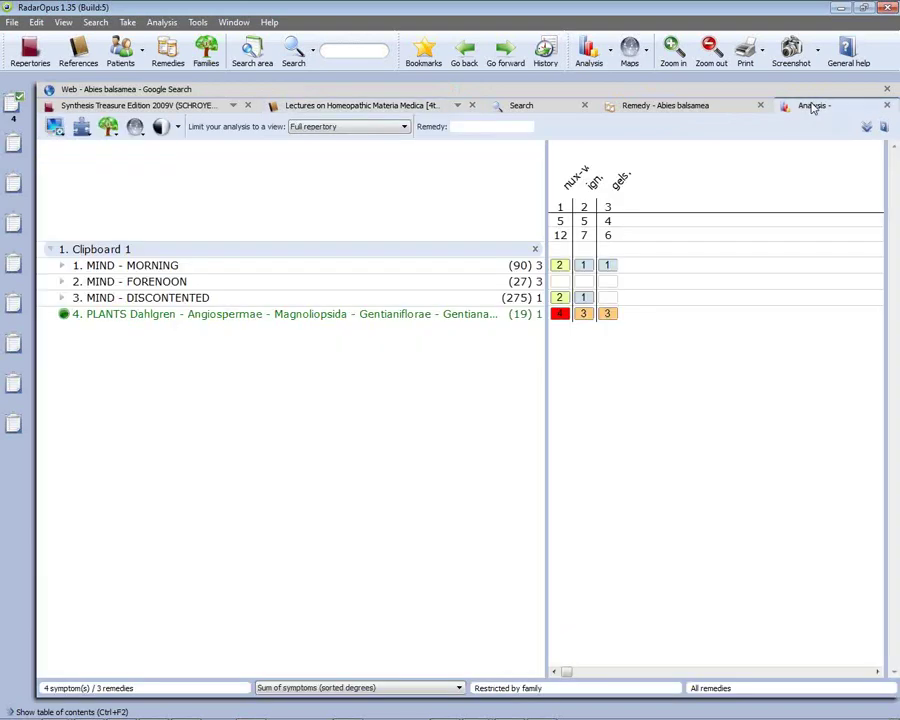
left_click(318, 90)
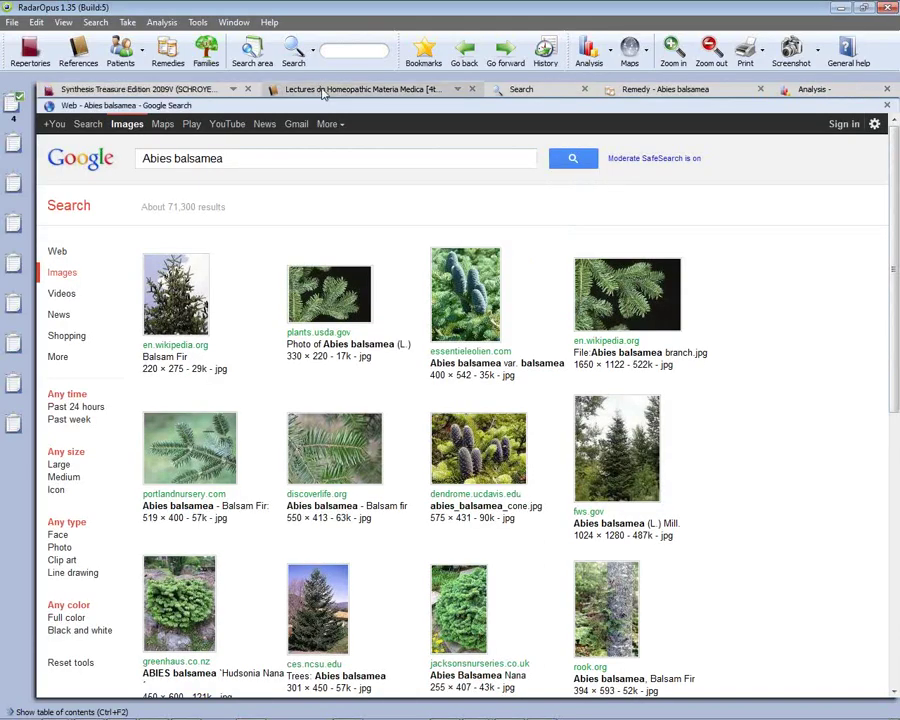
left_click(216, 92)
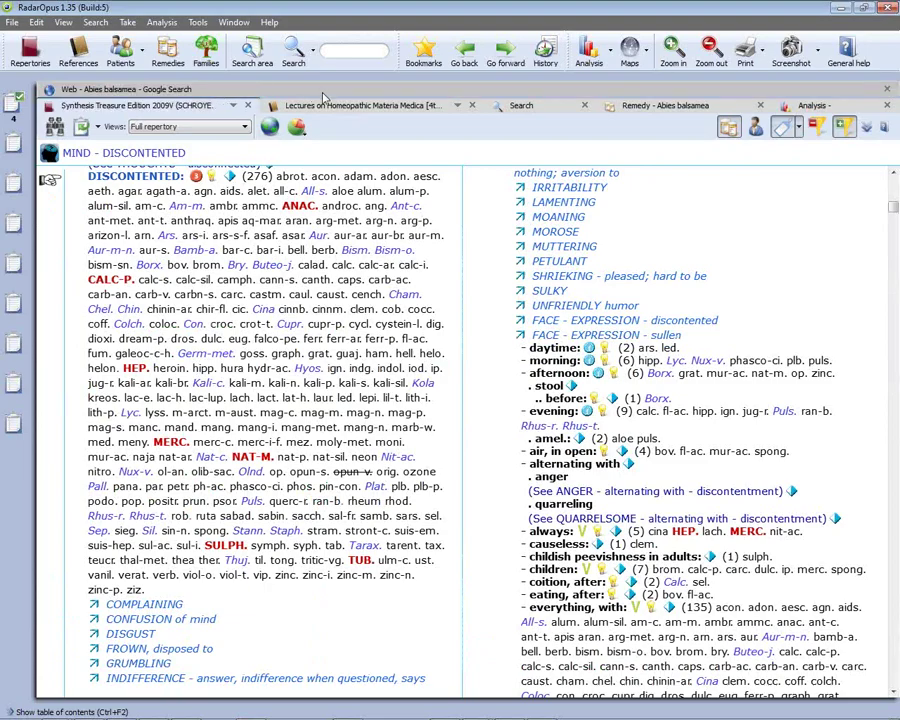
left_click(357, 106)
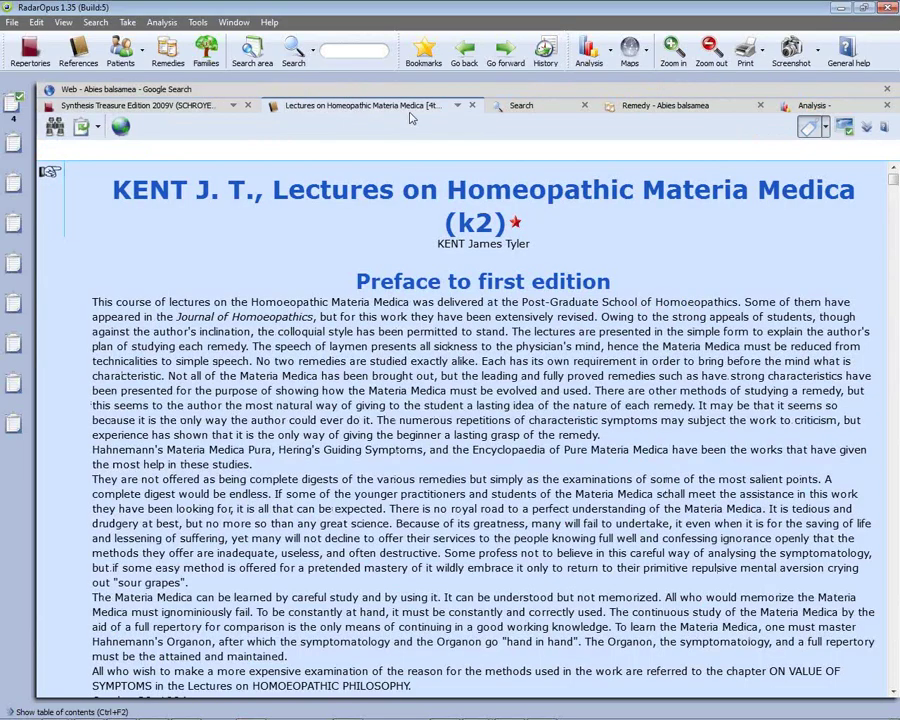
Return to the word search for "brother" and check which repertories are open.
left_click(525, 105)
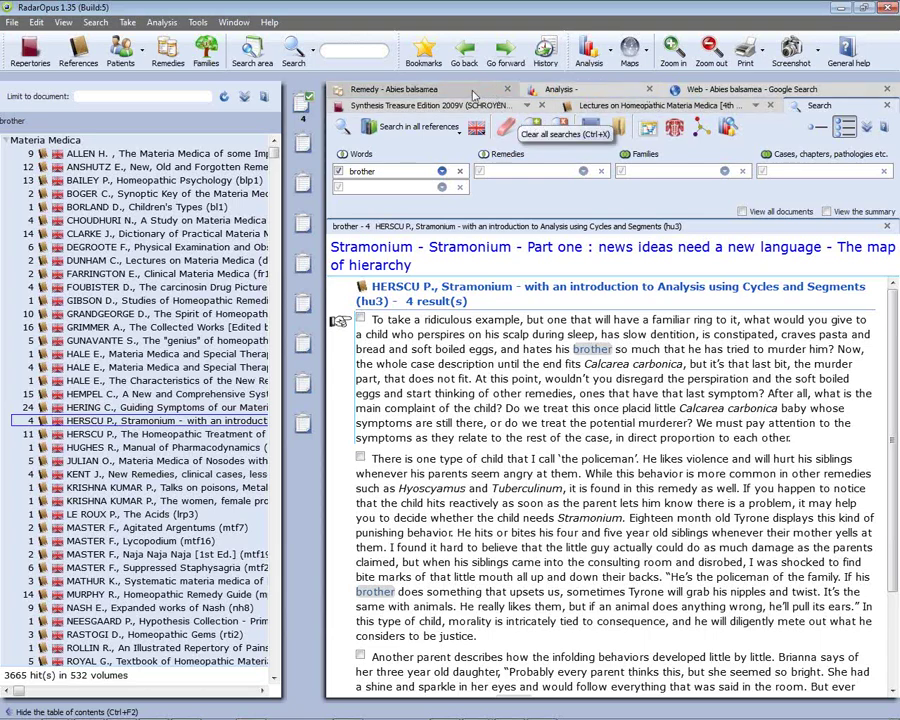
left_click(532, 90)
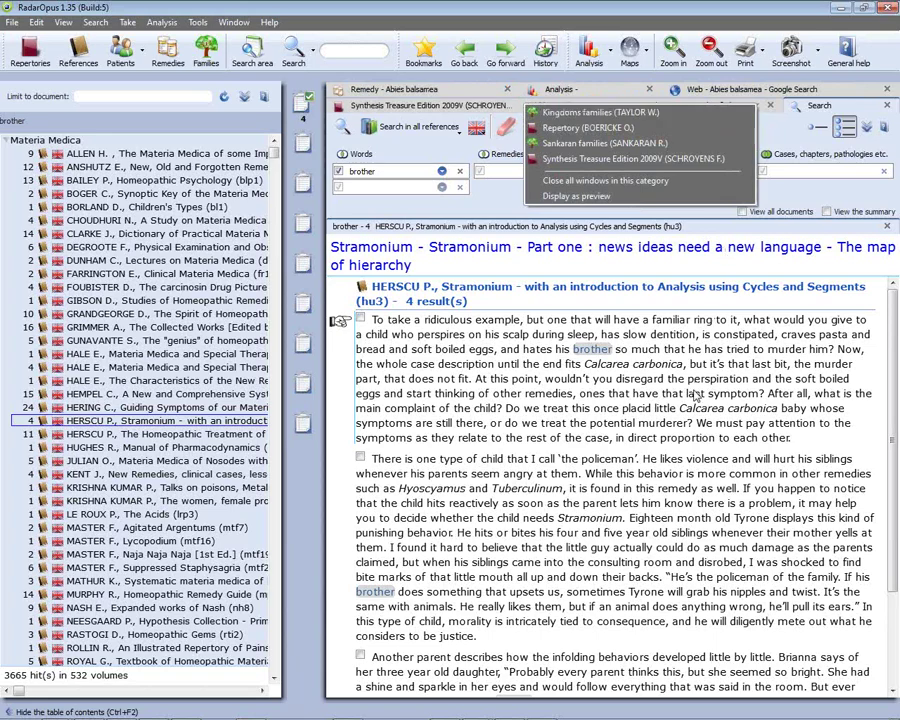
left_click(471, 274)
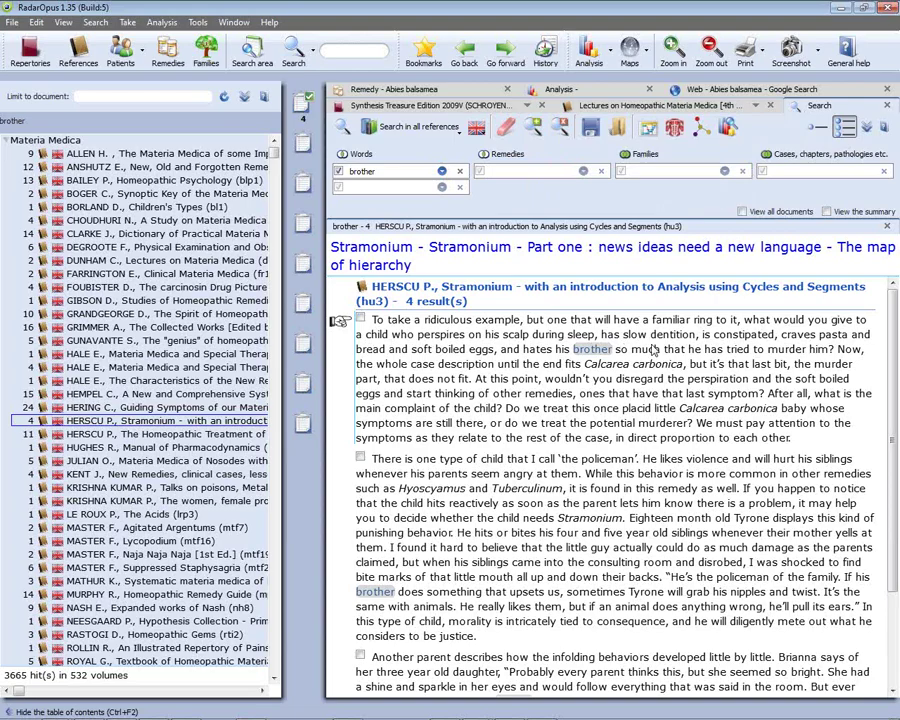
Return to the Synthesis repertory and follow the GRUMBLING cross-reference from MIND - DISCONTENTED.
left_click(408, 106)
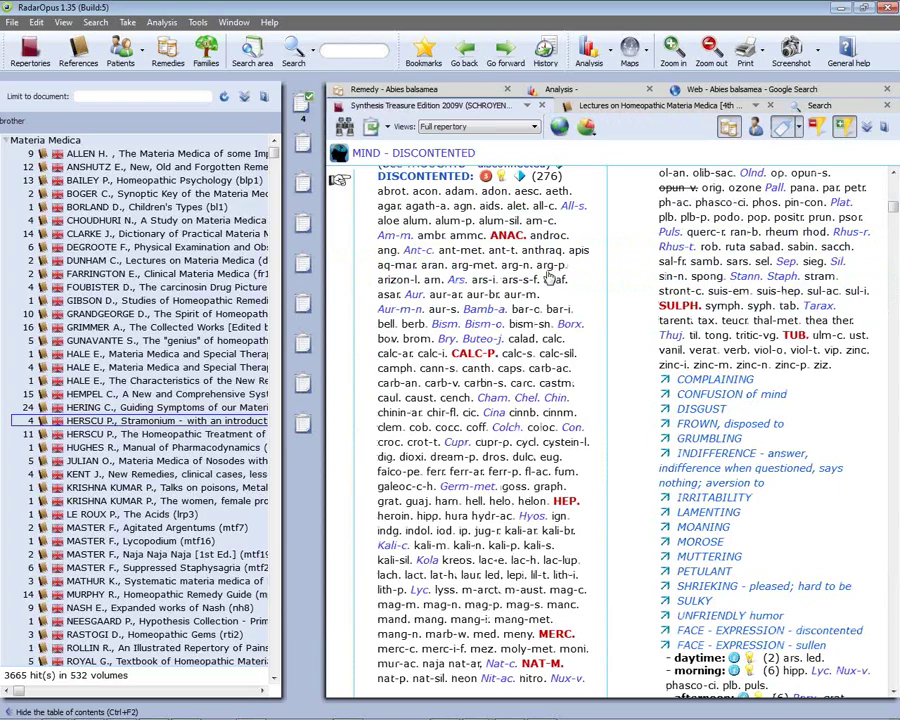
left_click(716, 440)
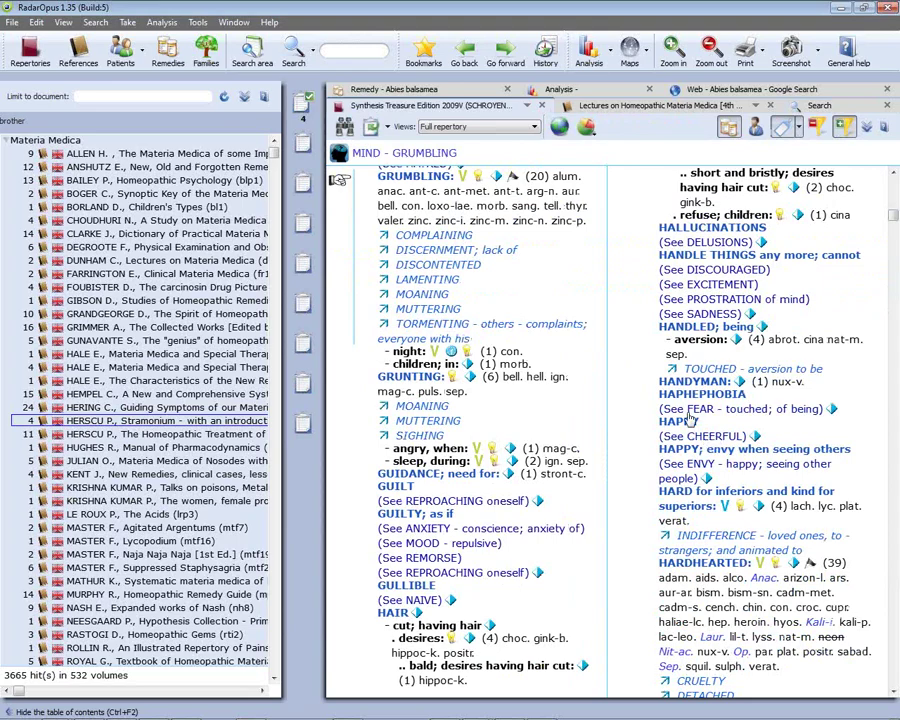
left_click_drag(435, 247, 295, 124)
key("alt+Tab")
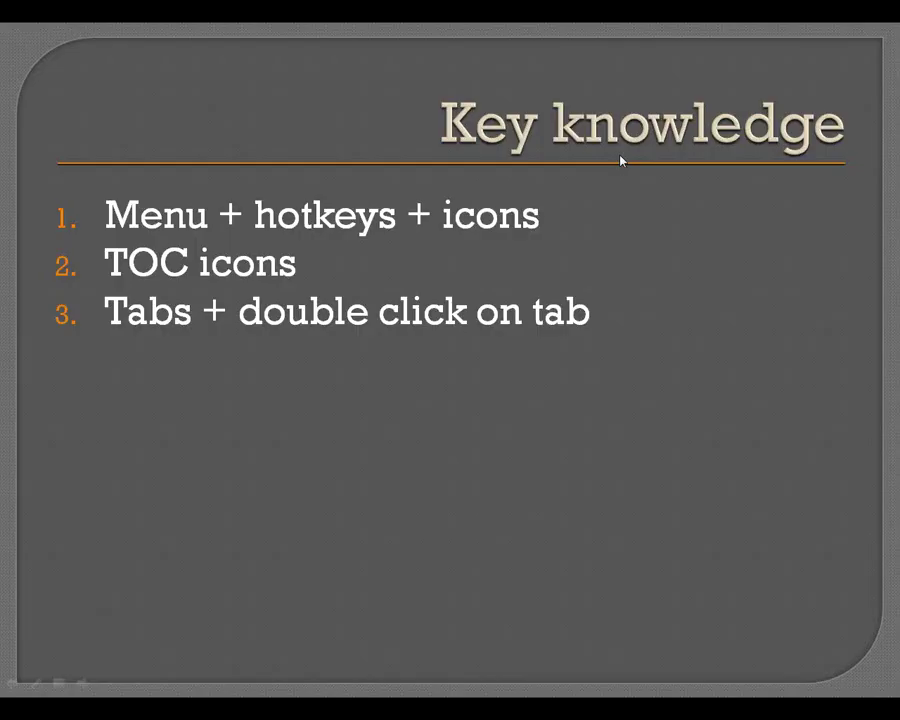
key("Right")
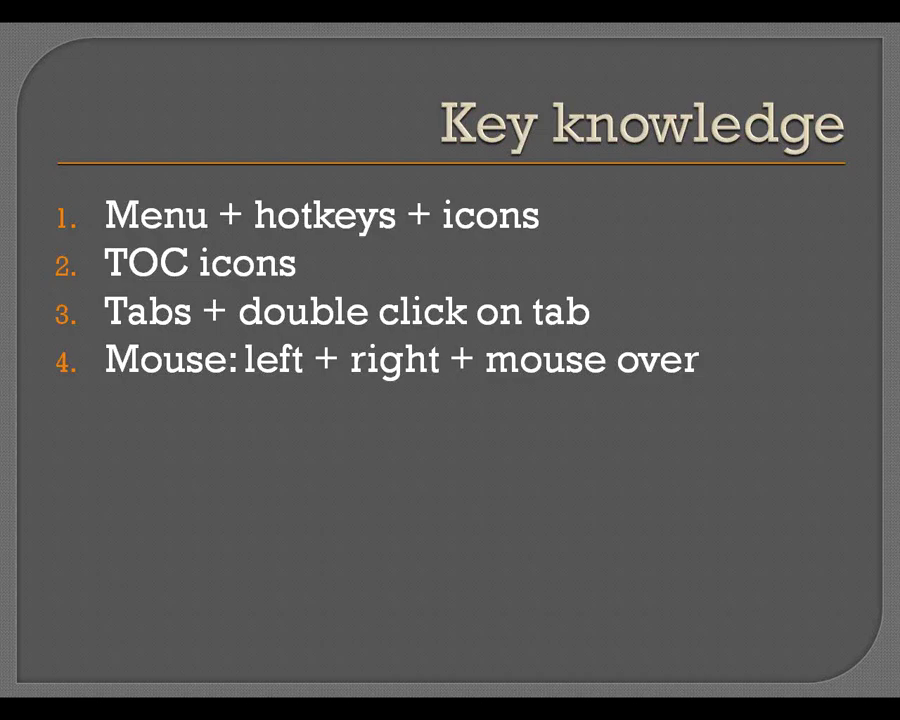
Switch to RadarOpus and limit the Synthesis repertory to the Kent + provings view.
key("alt+Tab")
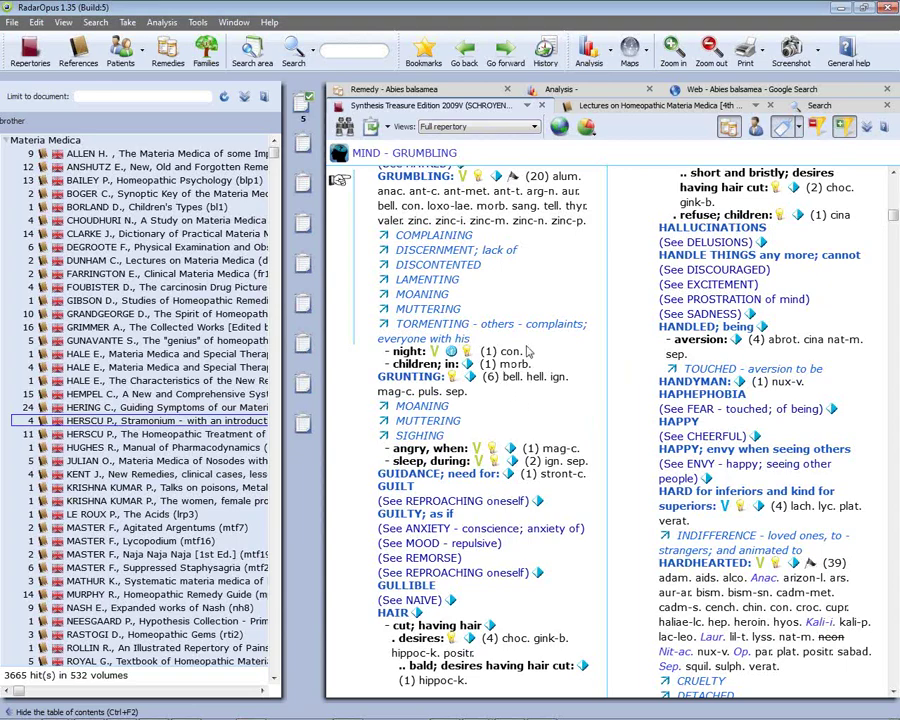
left_click(533, 130)
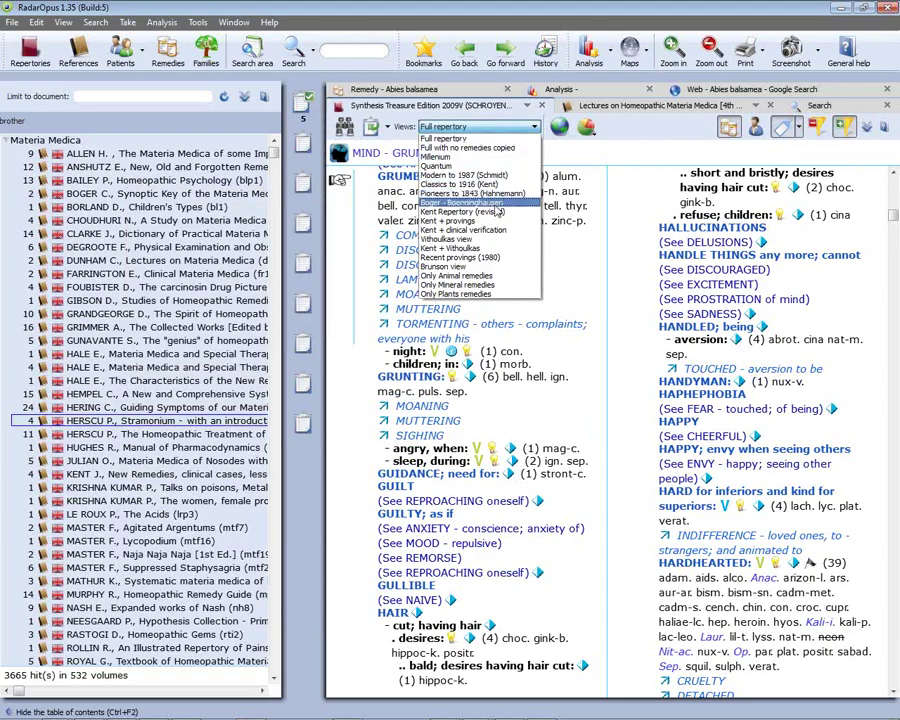
left_click(480, 221)
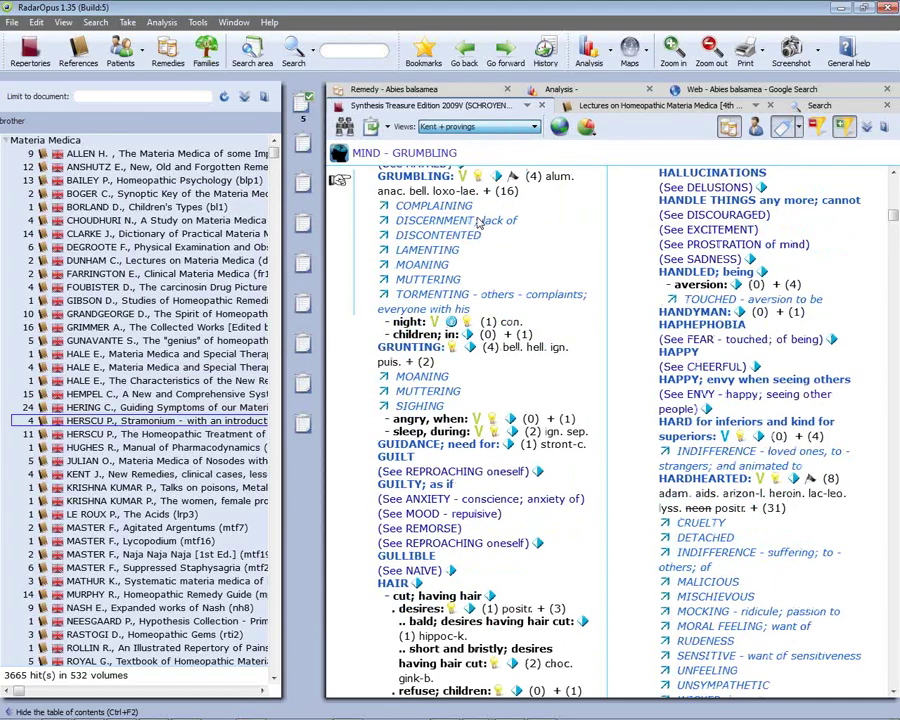
left_click(556, 238)
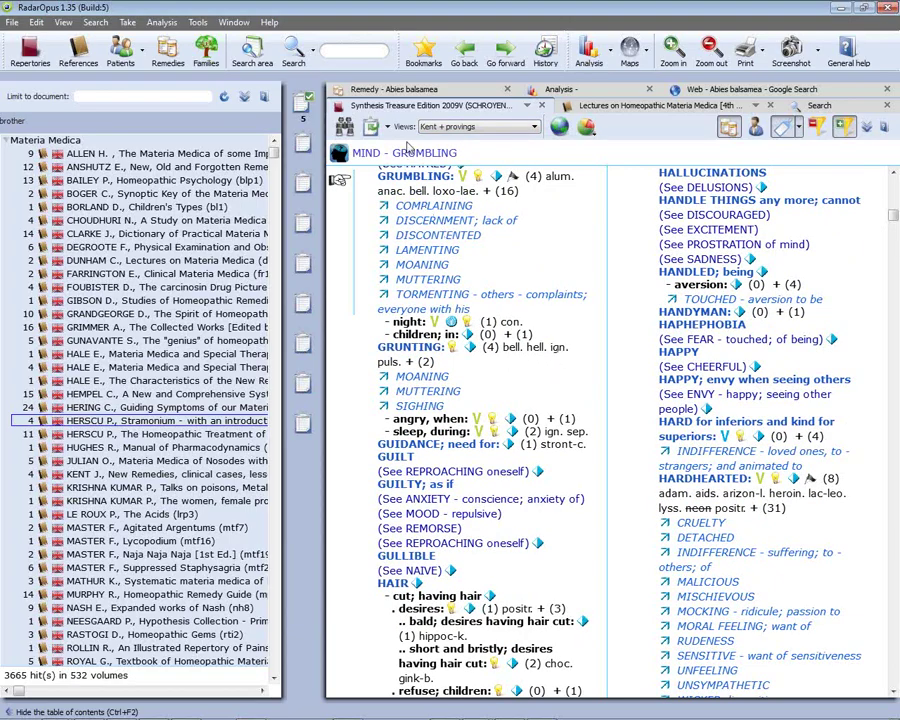
Expand the Synthesis repertory to the full window width and bring back the list of repertories beside it.
double_click(420, 108)
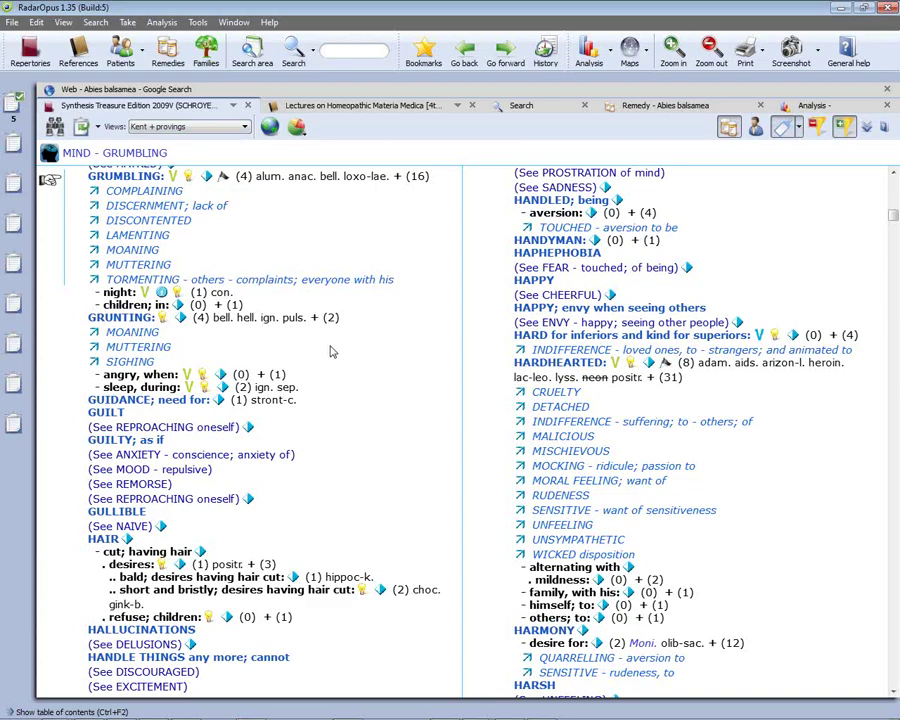
mouse_move(334, 330)
left_click(40, 60)
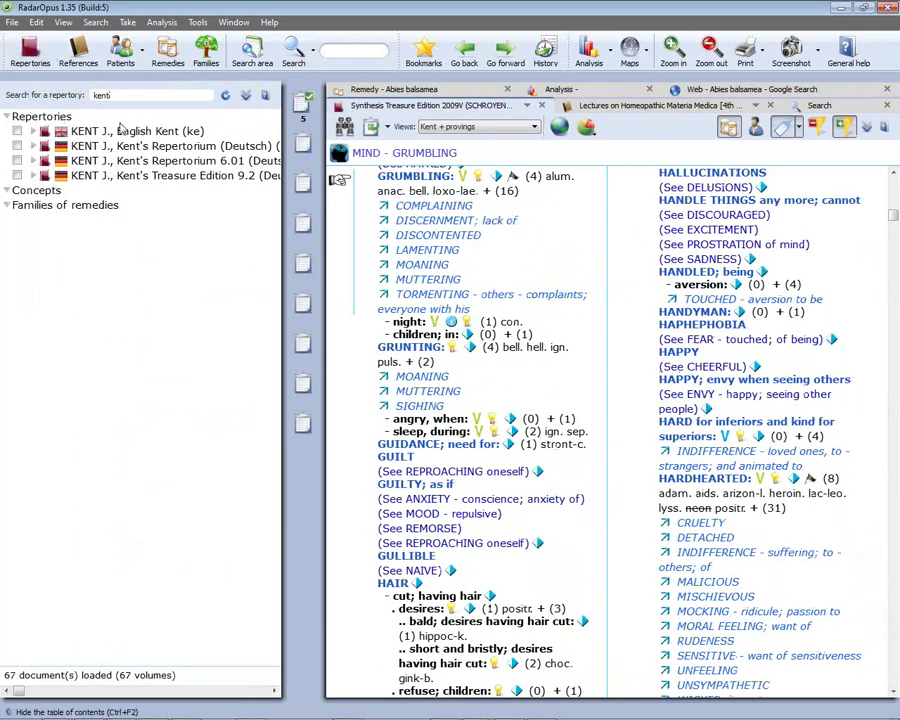
Open the information on Abies nigra from the list of remedies.
left_click(165, 55)
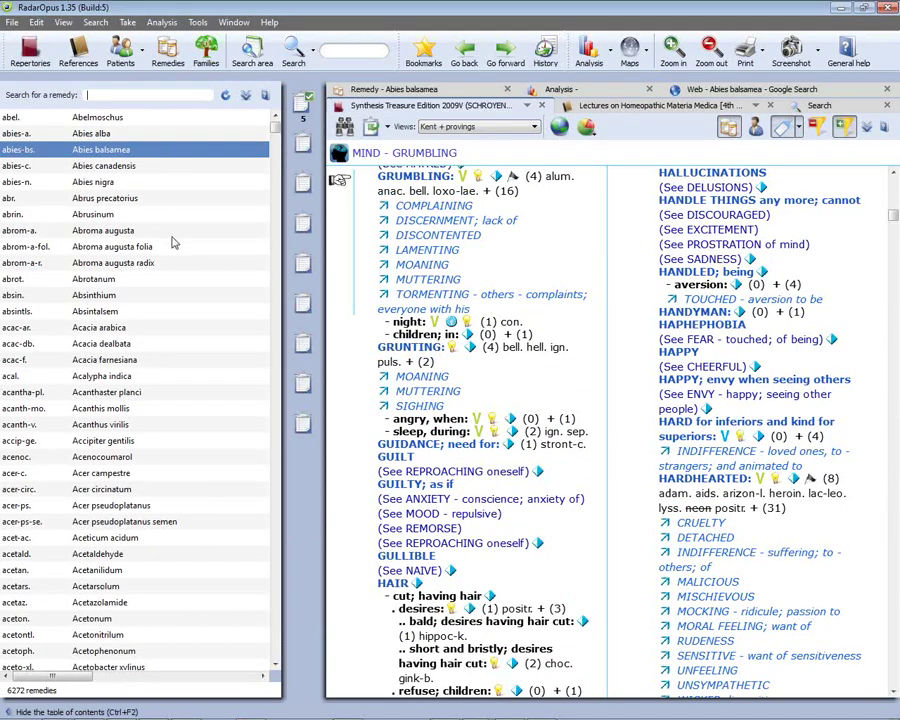
left_click(97, 182)
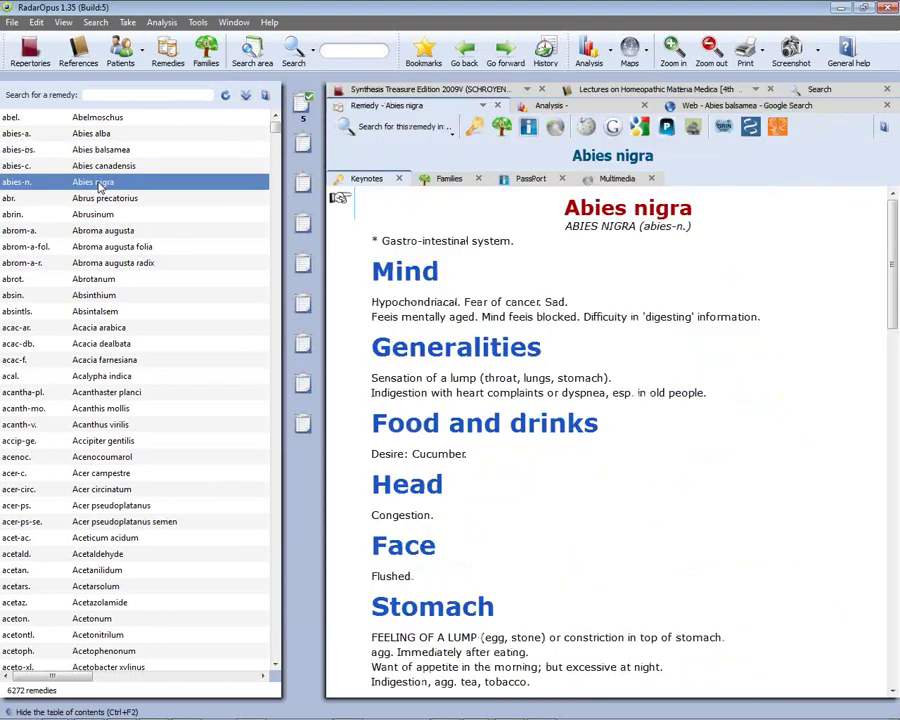
Search for the remedy Abies nigra in all open repertories and show the results from the Synthesis Treasure Edition.
mouse_move(99, 187)
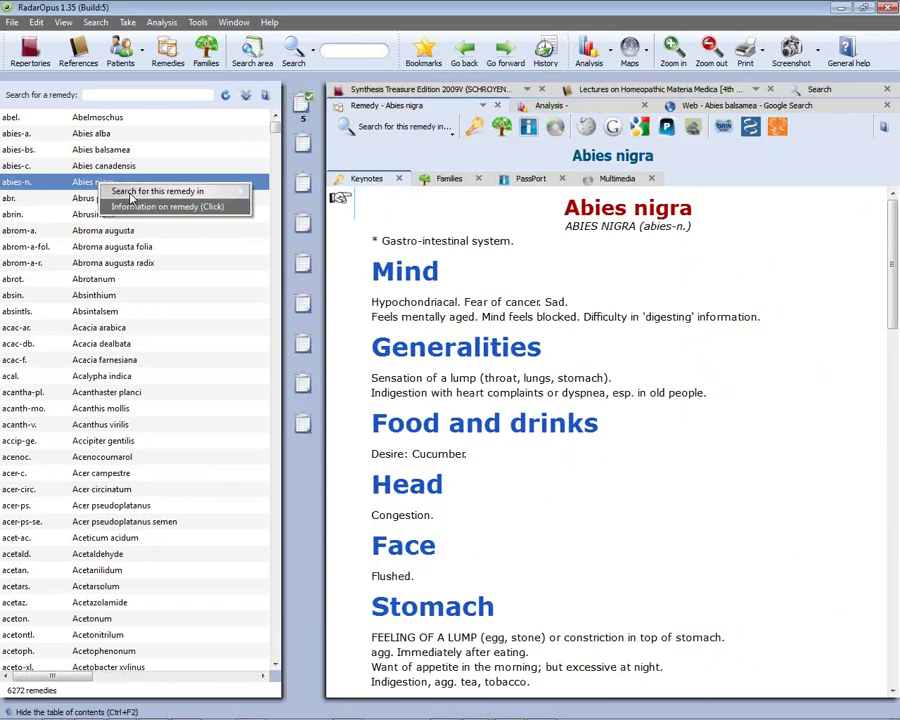
mouse_move(130, 196)
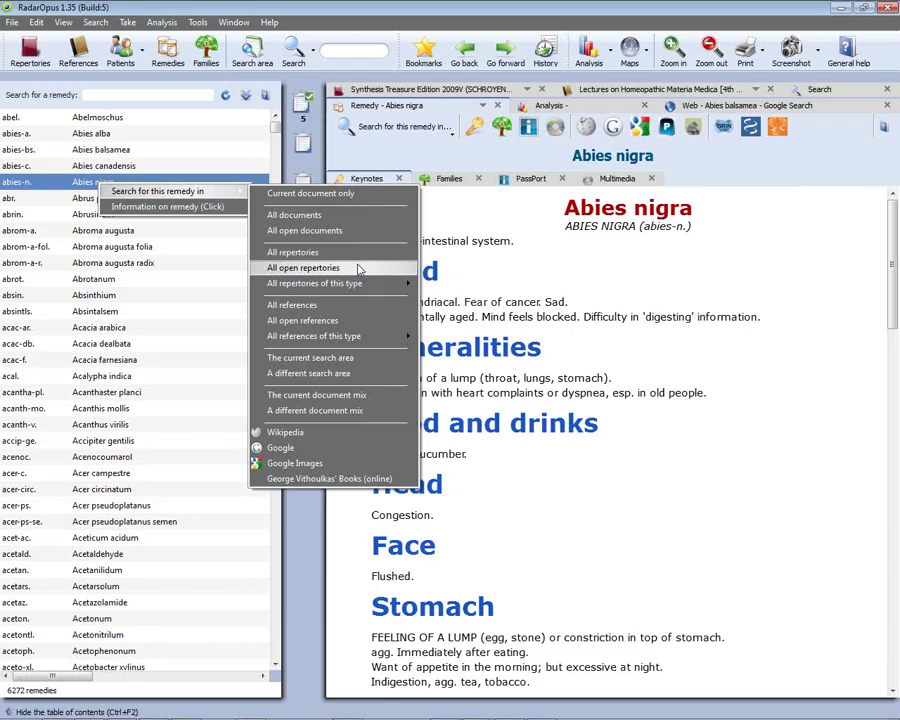
left_click(359, 269)
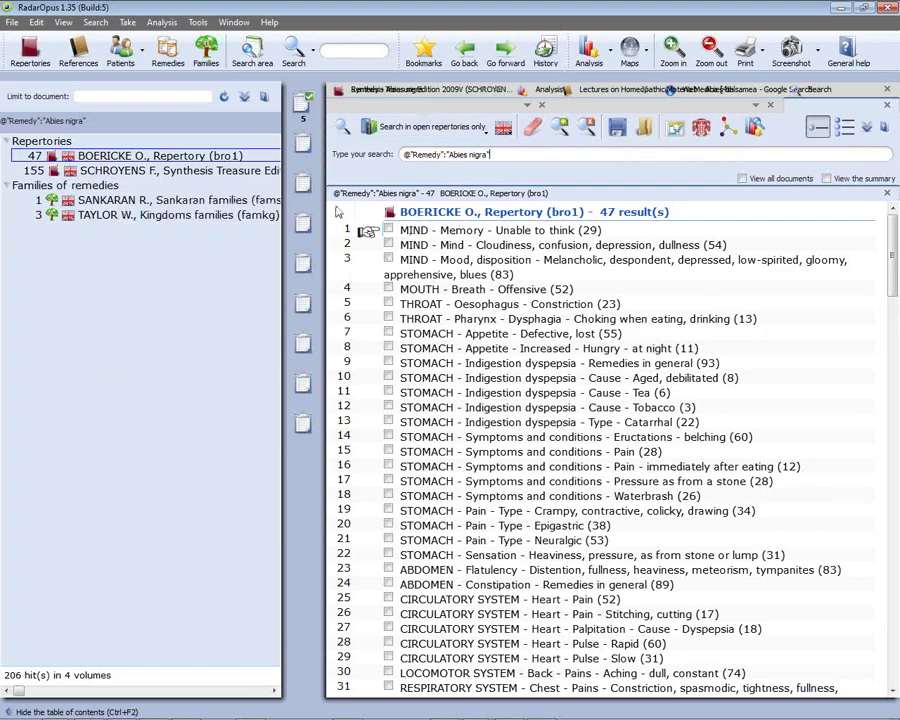
left_click(97, 170)
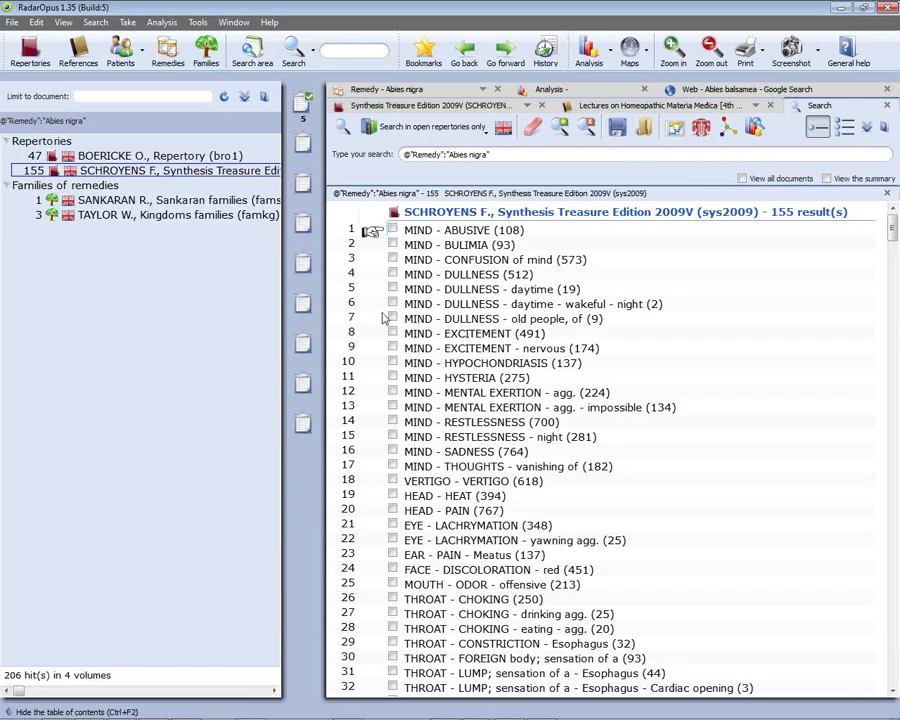
Show Lectures on Homeopathic Materia Medica and filter the list of remedies by "spongi".
left_click(635, 106)
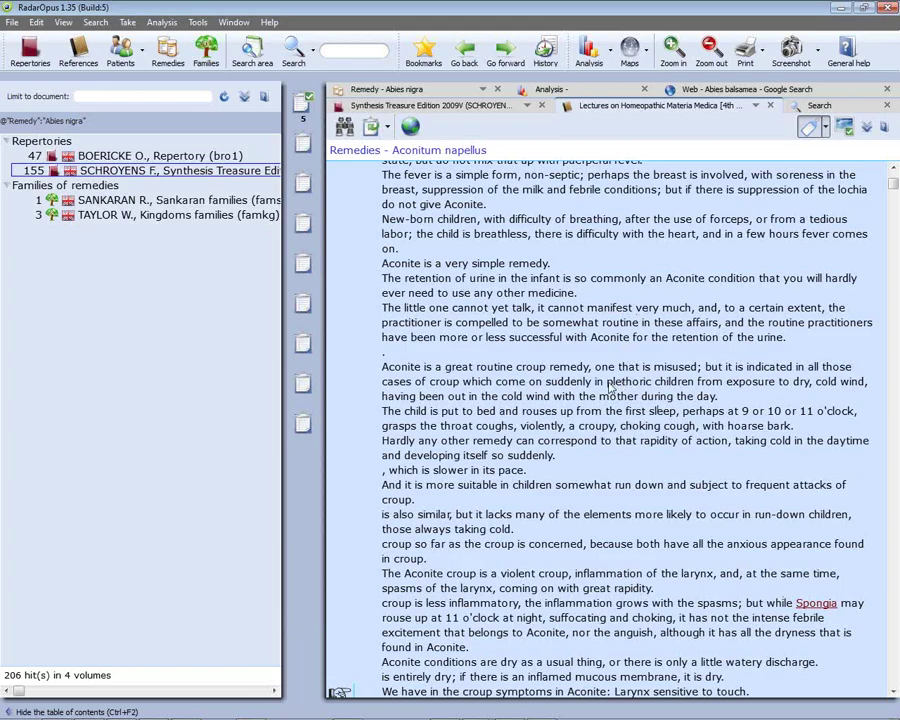
left_click(168, 55)
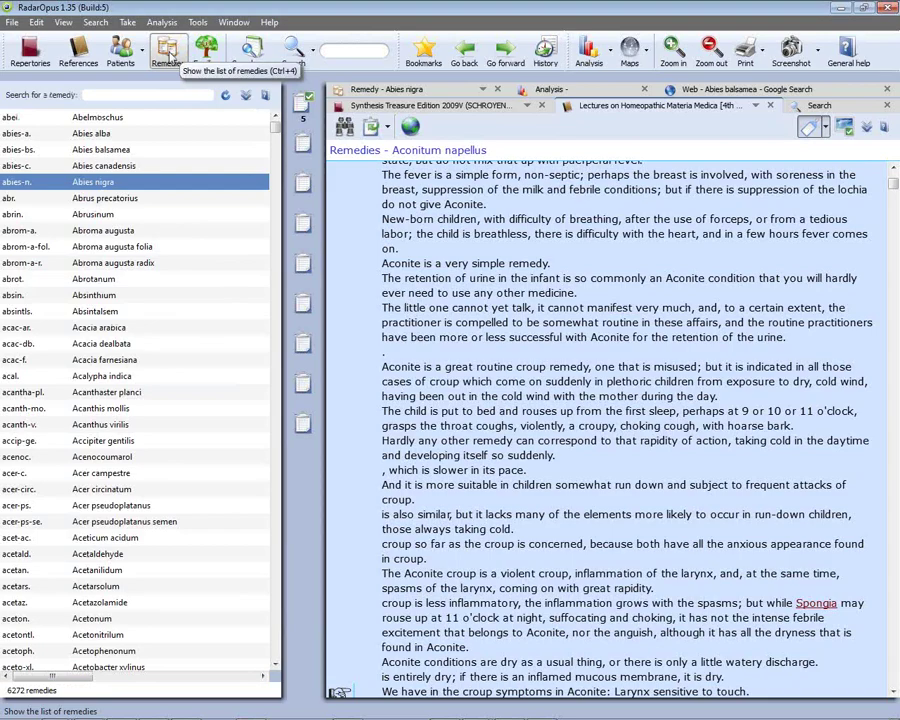
type("spongiz")
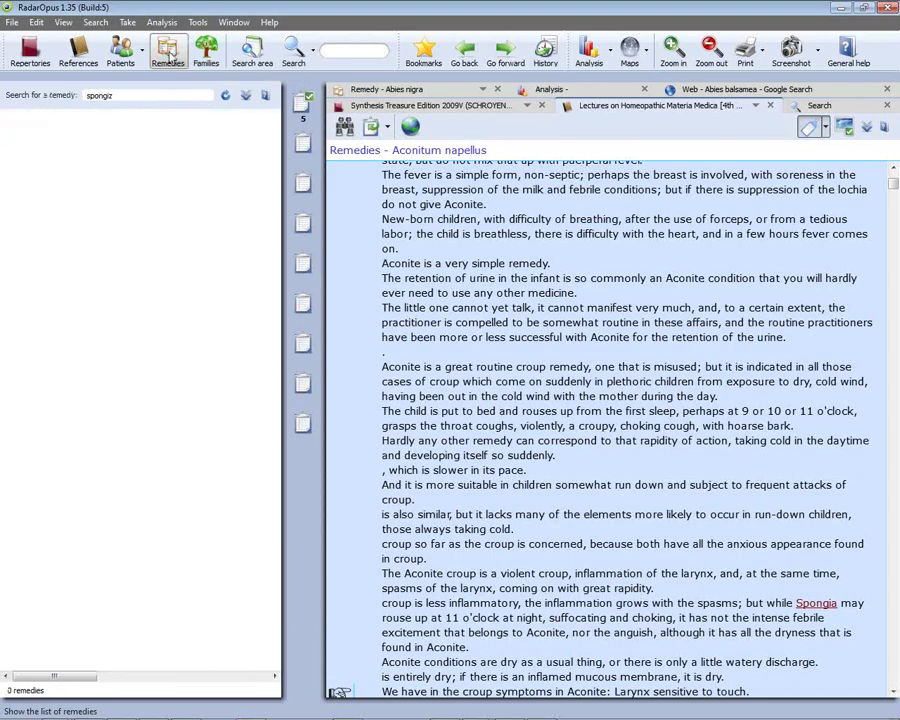
key("BackSpace")
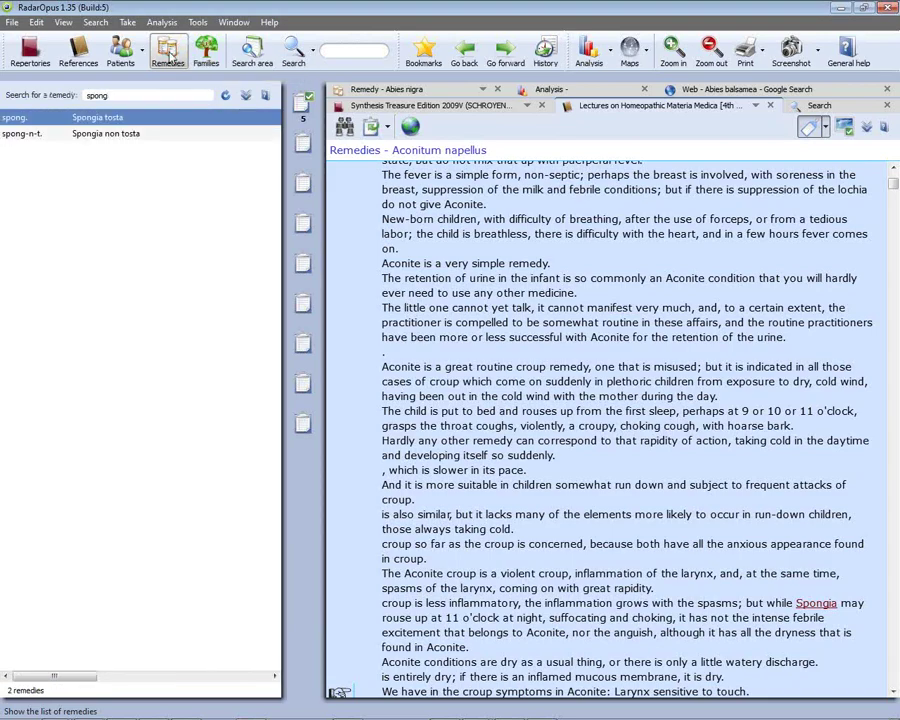
Search for Spongia tosta in all references of the Provings type and show the Index of Homeopathic Provings results.
right_click(60, 120)
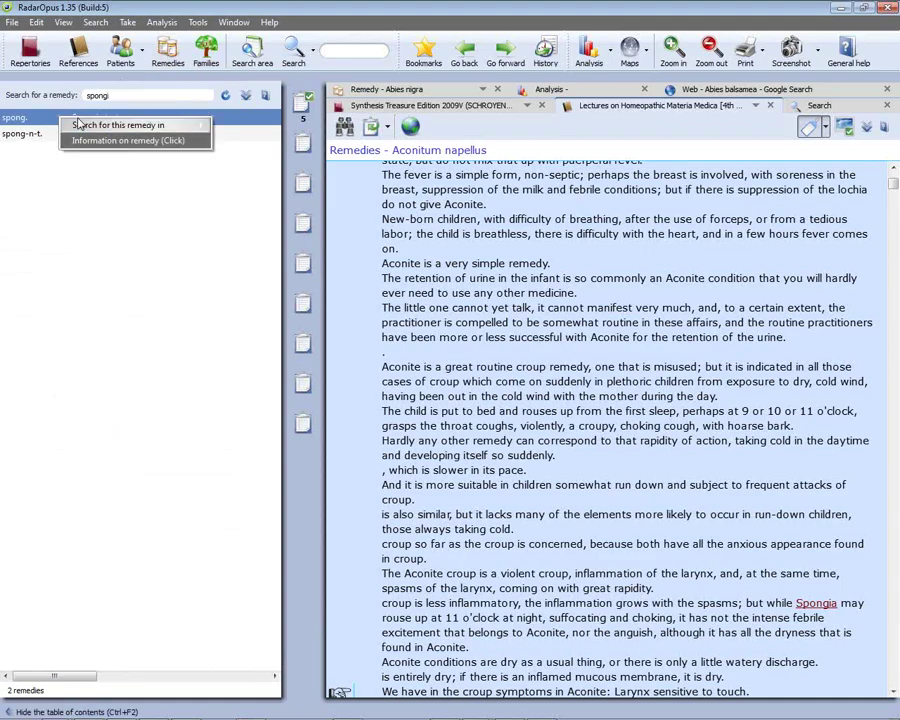
mouse_move(180, 125)
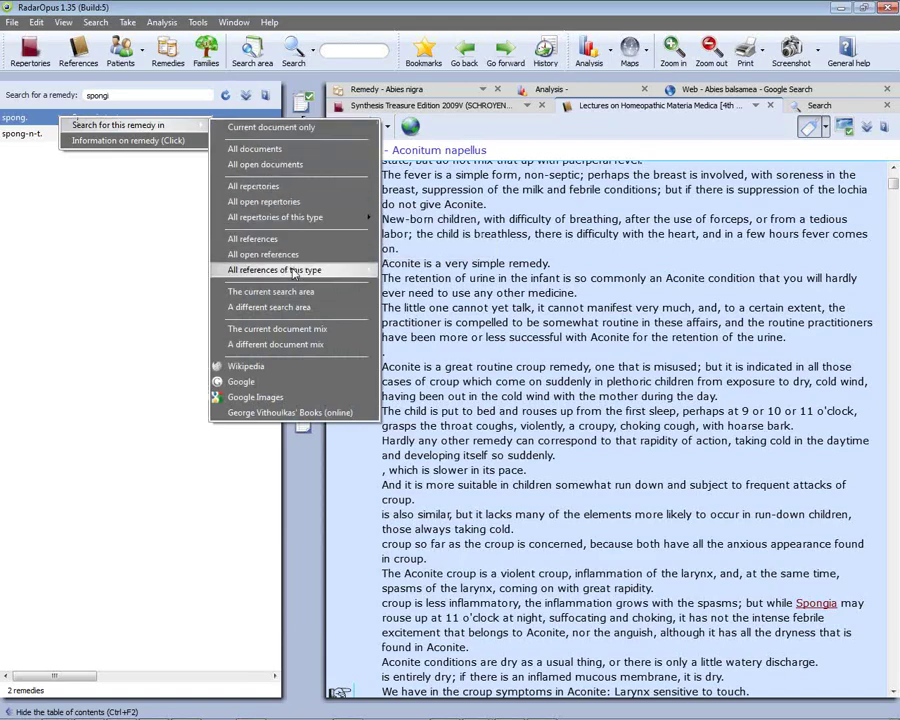
mouse_move(298, 280)
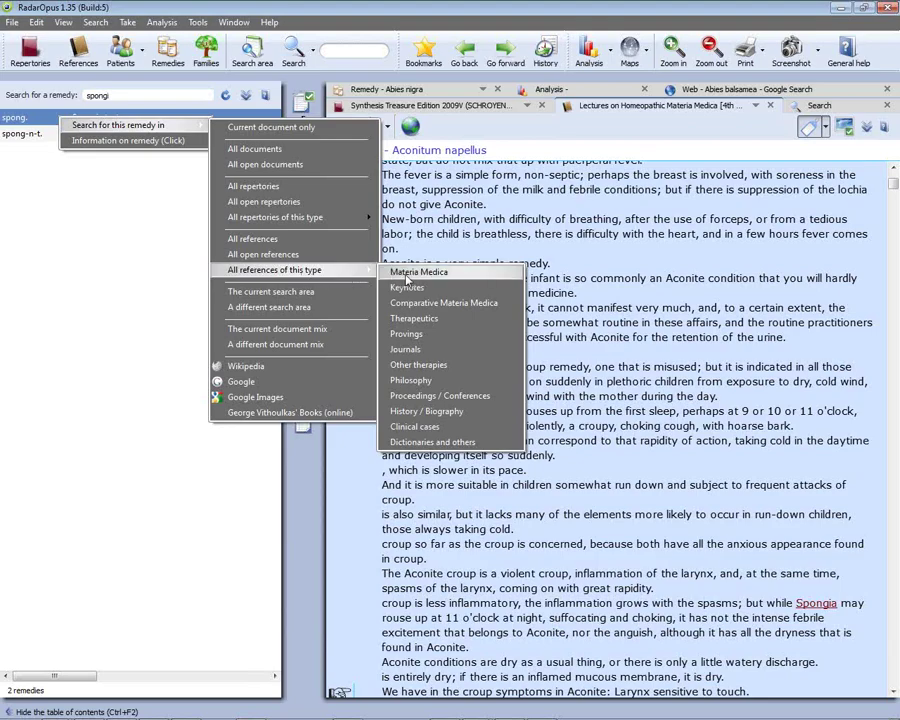
left_click(460, 343)
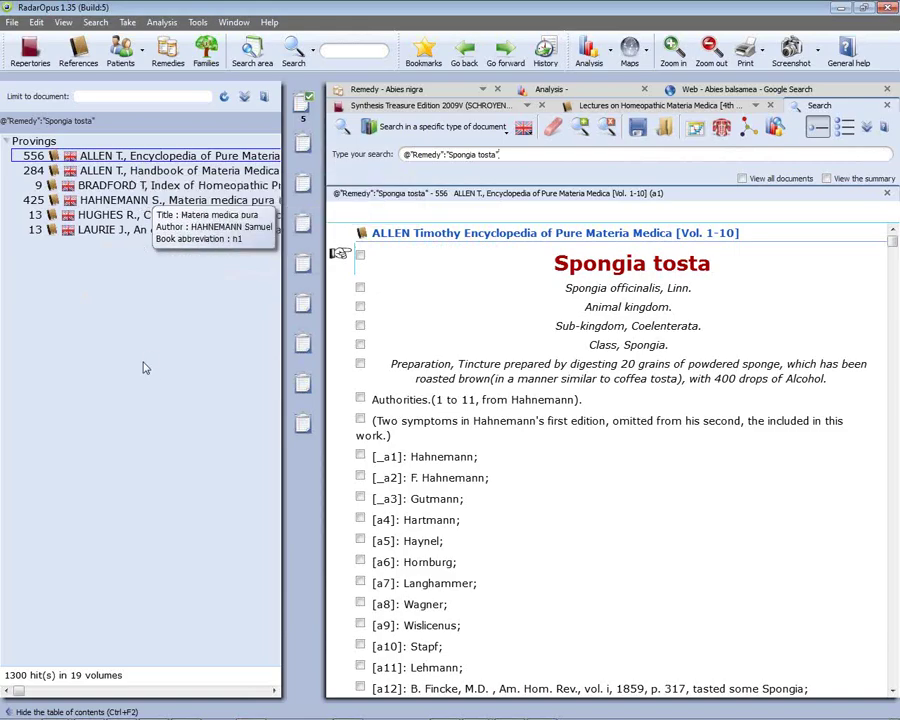
left_click(110, 187)
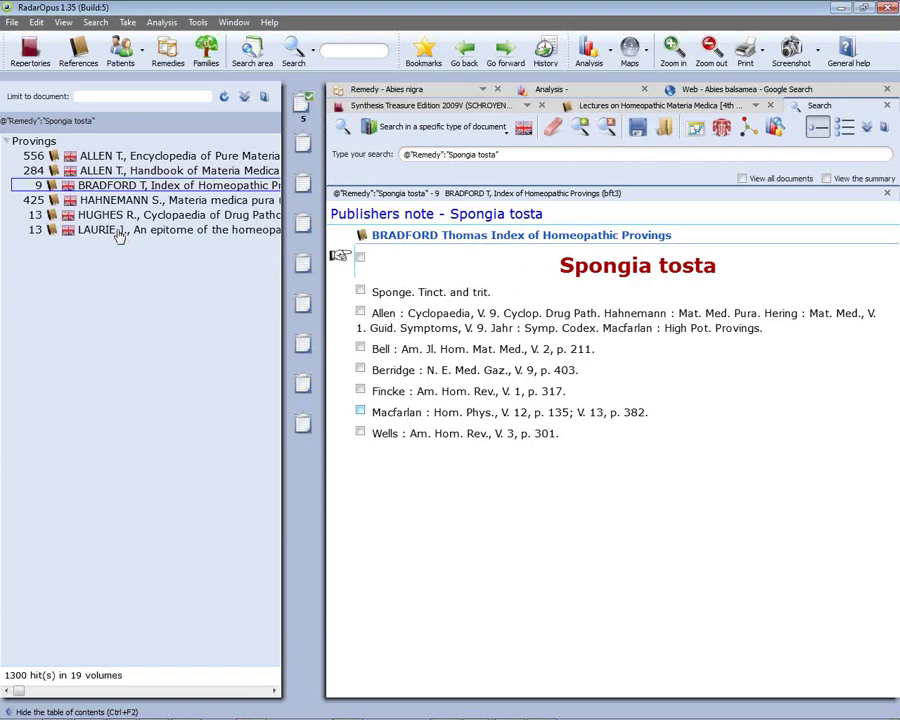
Show the analysis, and switch to the Key knowledge slide to reveal its "Options of screen" point.
left_click(584, 90)
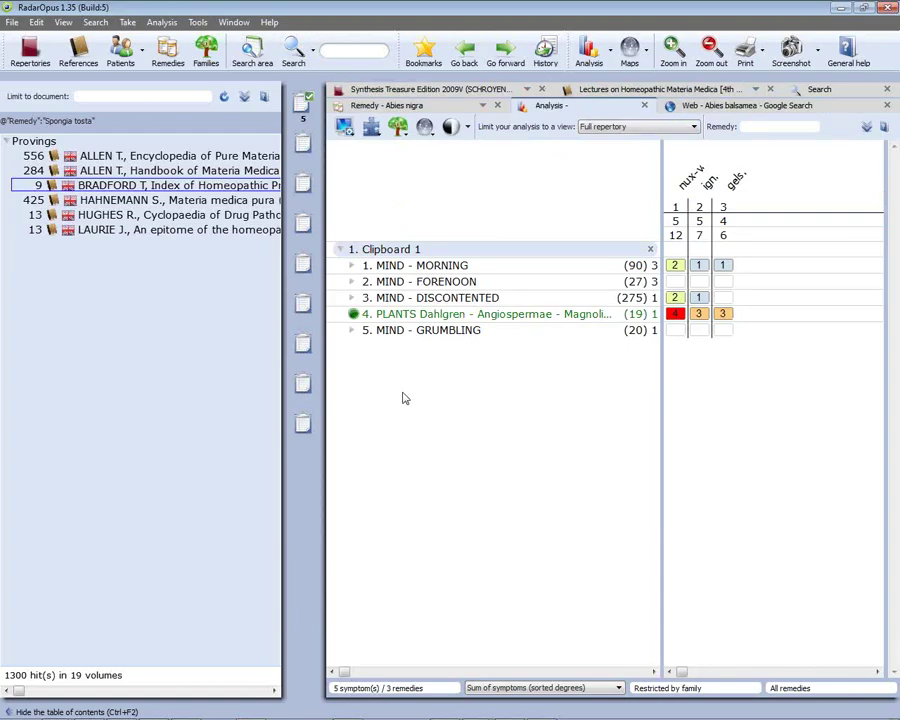
key("alt+Tab")
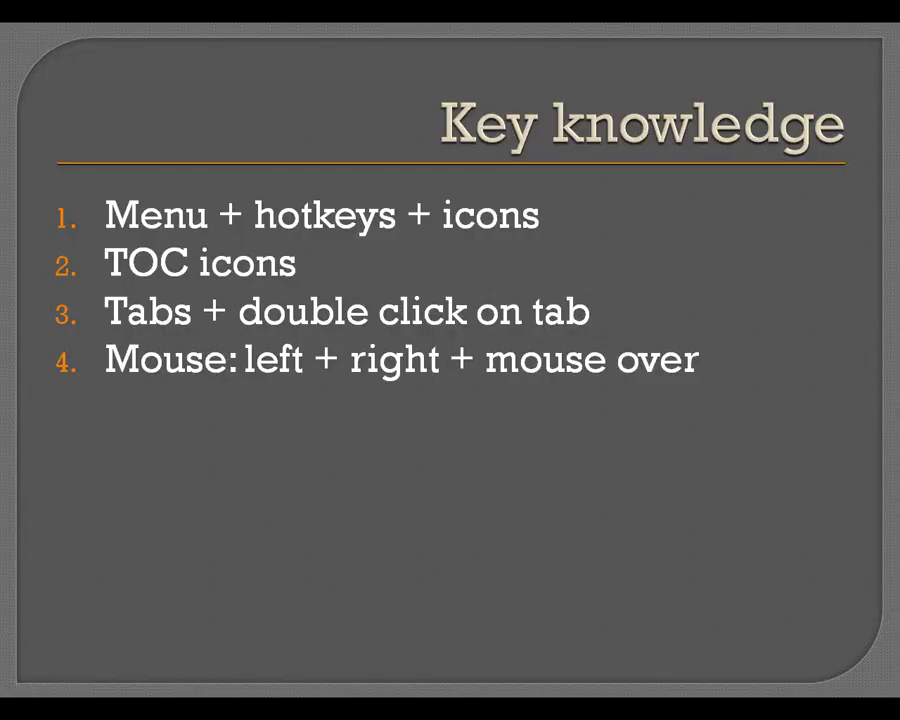
key("Right")
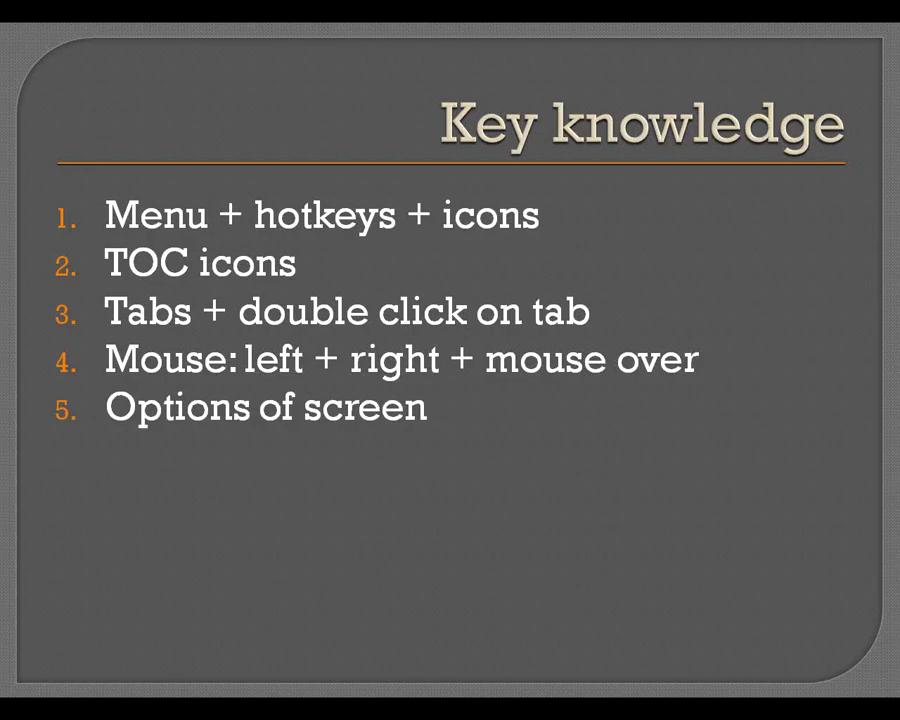
middle_click(246, 408)
Switch back to RadarOpus and expand the display options of the references list.
key("alt+Tab")
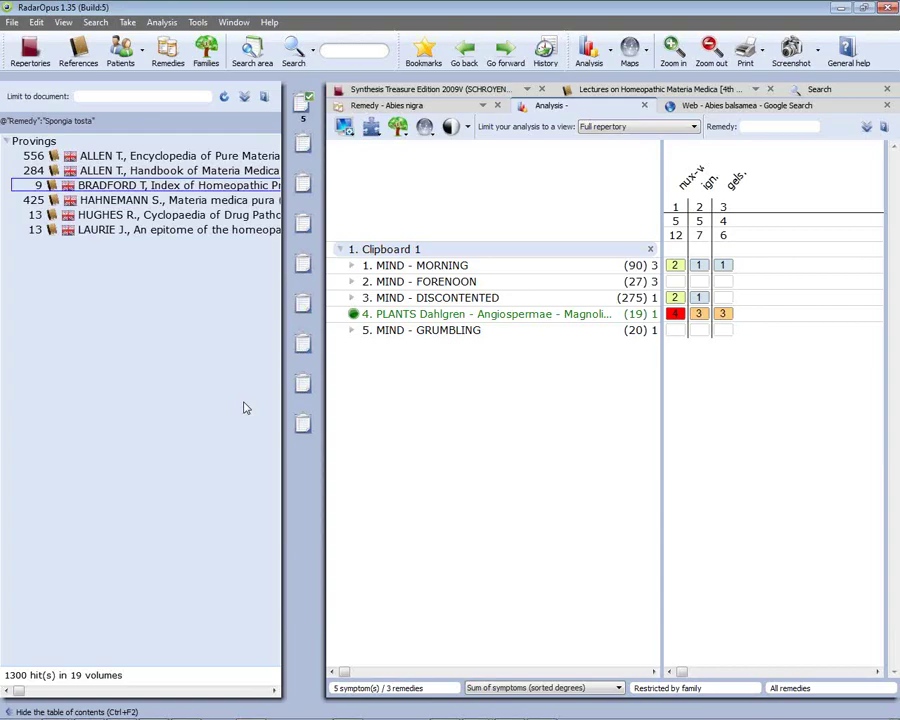
left_click(86, 60)
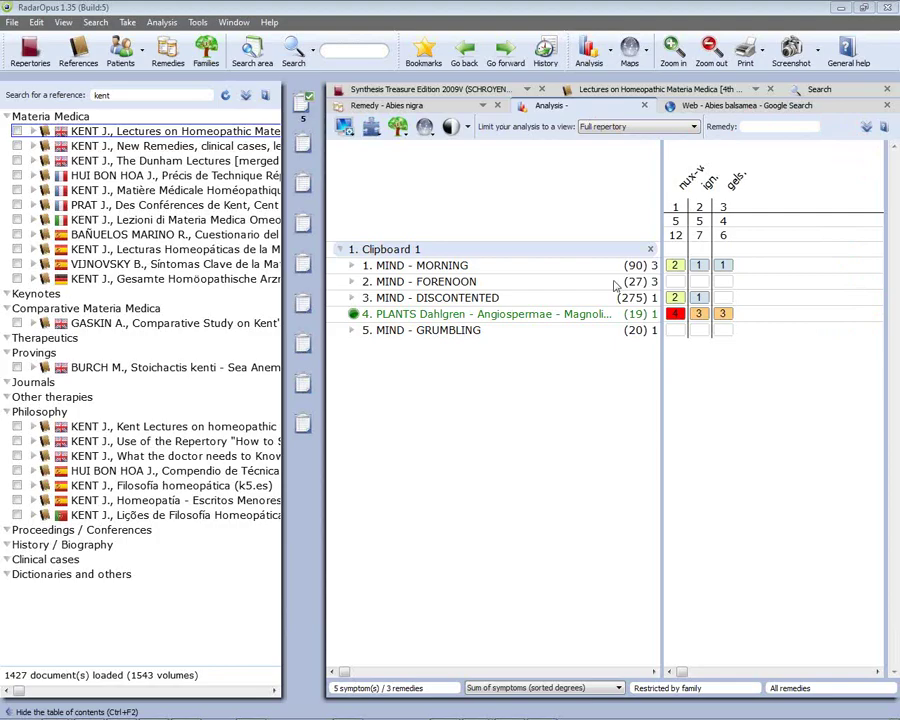
left_click(246, 96)
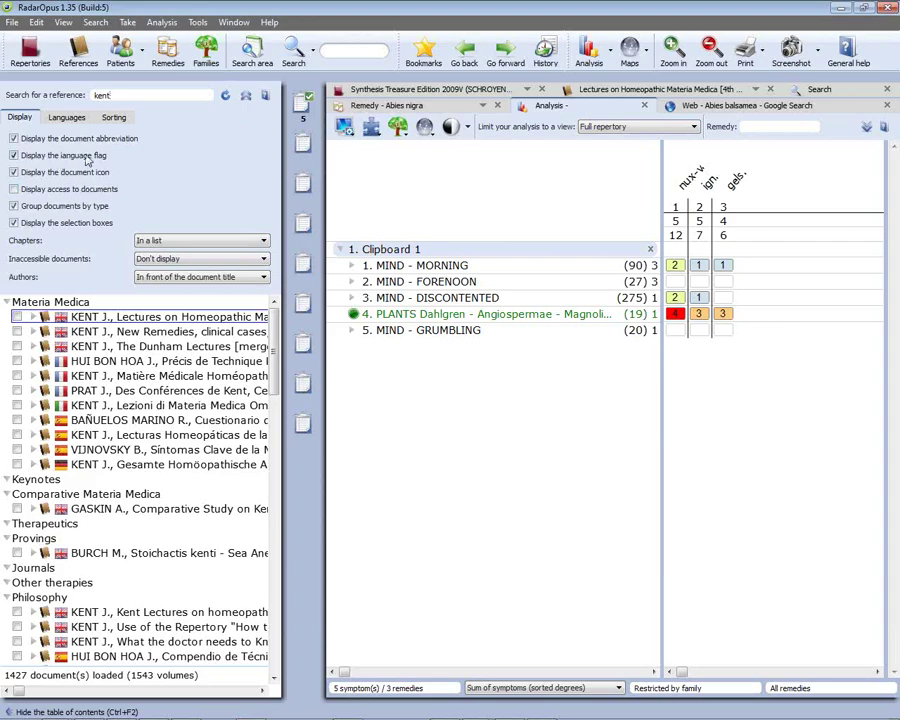
Hide the language flags in the references list and show them again.
left_click(14, 157)
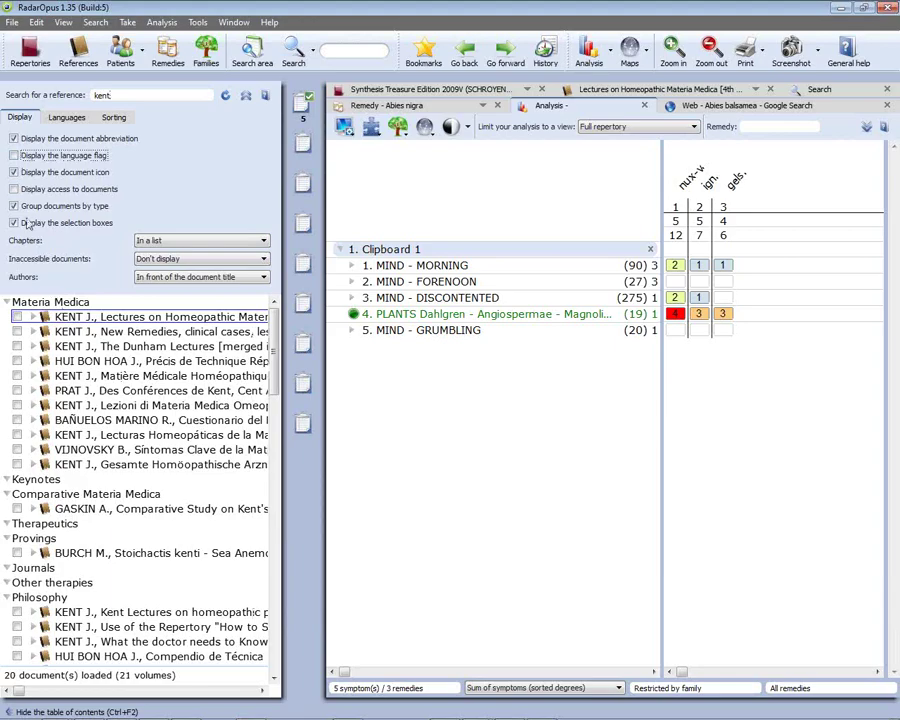
left_click(14, 157)
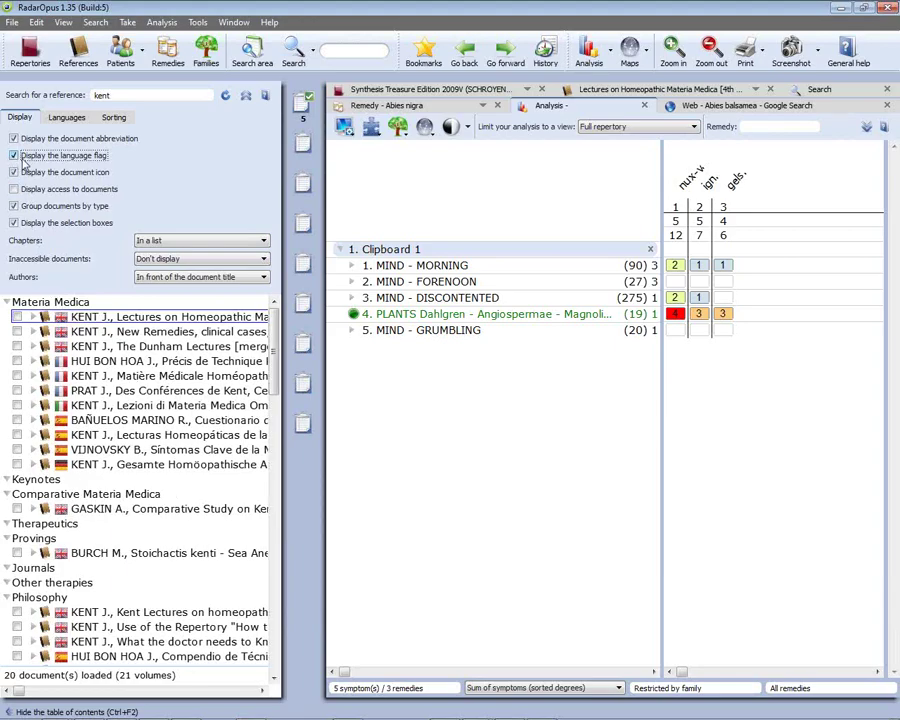
Limit the references list to Spanish documents by deselecting all languages except Spanish.
left_click(53, 119)
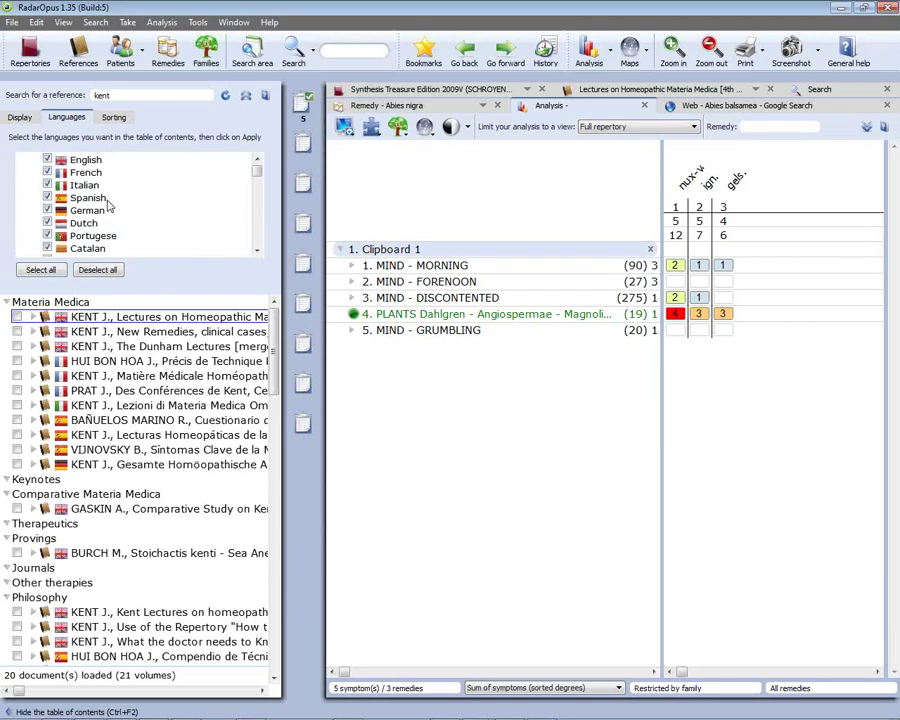
left_click(97, 269)
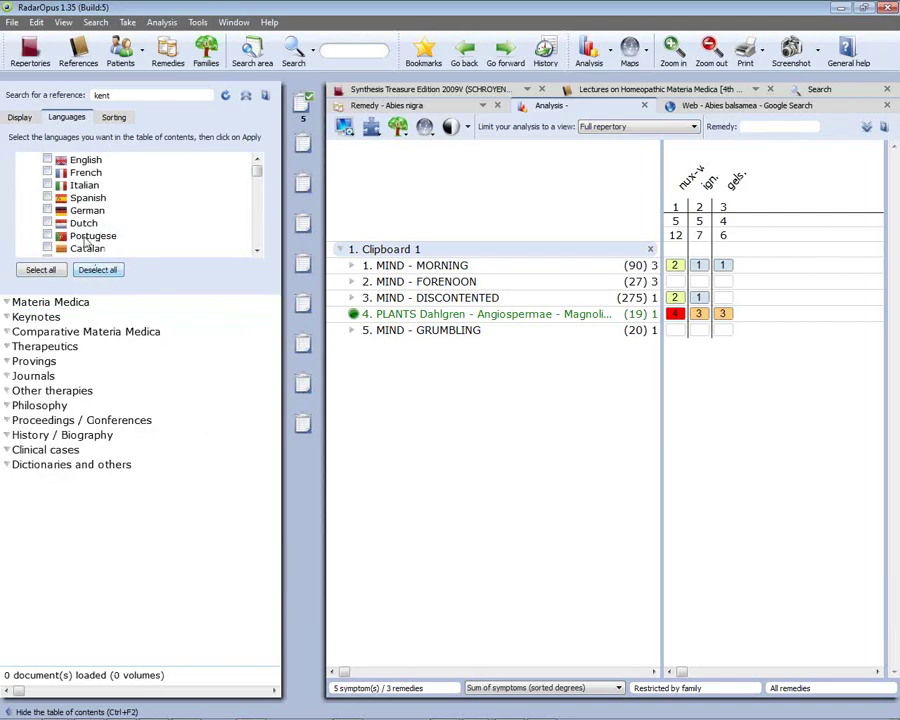
left_click(47, 198)
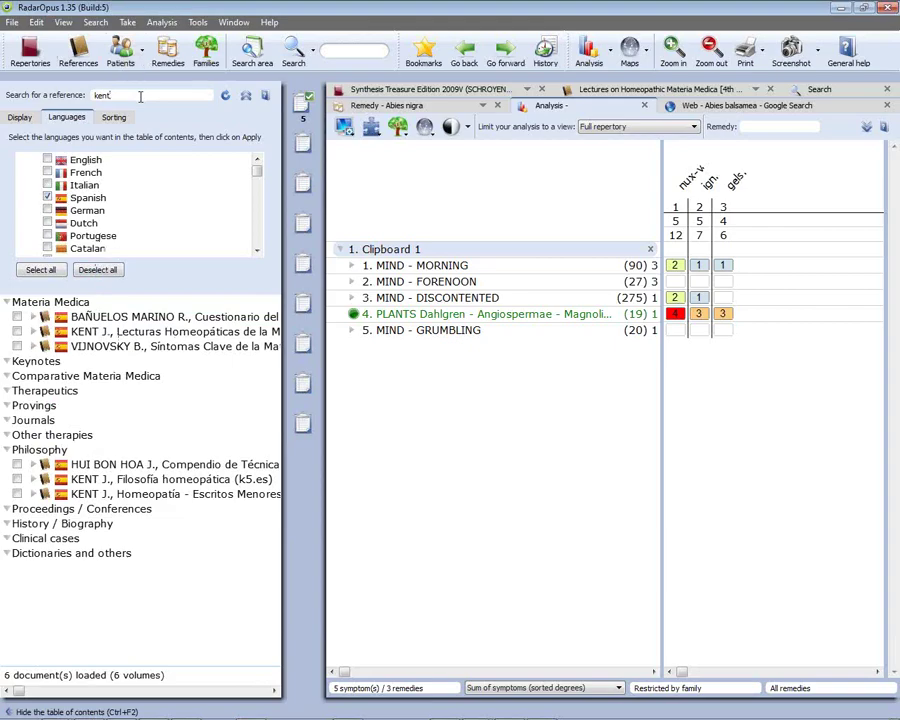
Clear the "kent" search text from the references list.
key("BackSpace")
key("BackSpace")
key("BackSpace")
key("BackSpace")
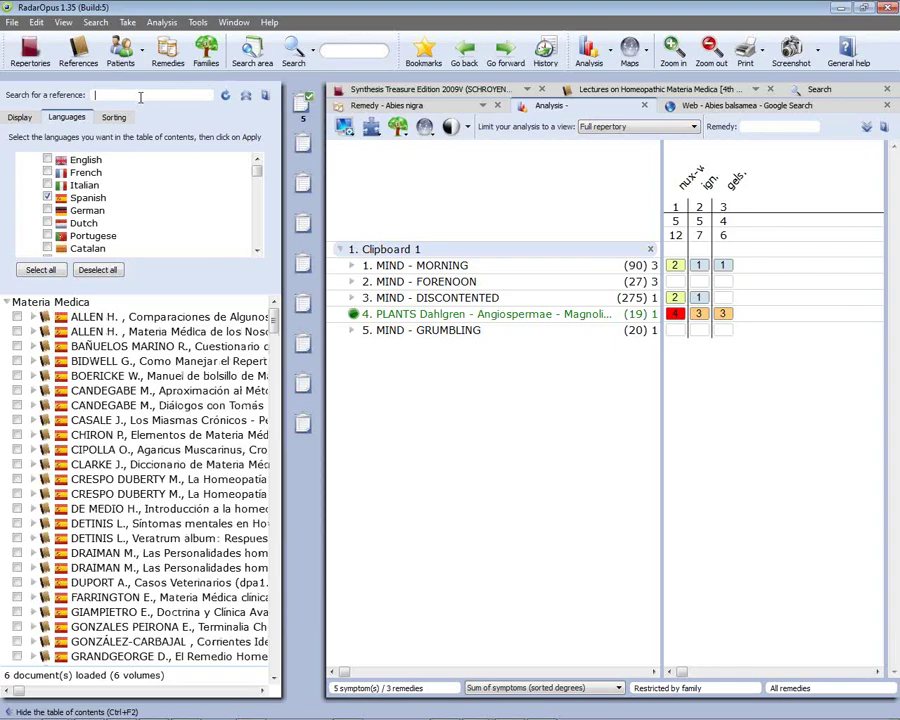
Change the references list's language filter from Spanish to English, and select all languages again.
left_click(47, 159)
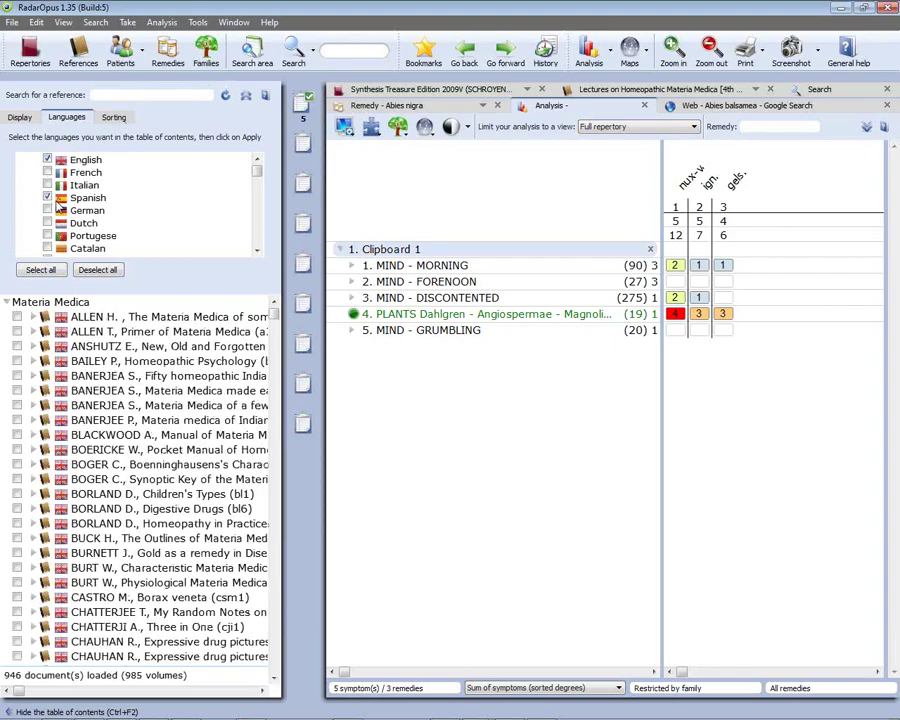
left_click(47, 198)
left_click(50, 272)
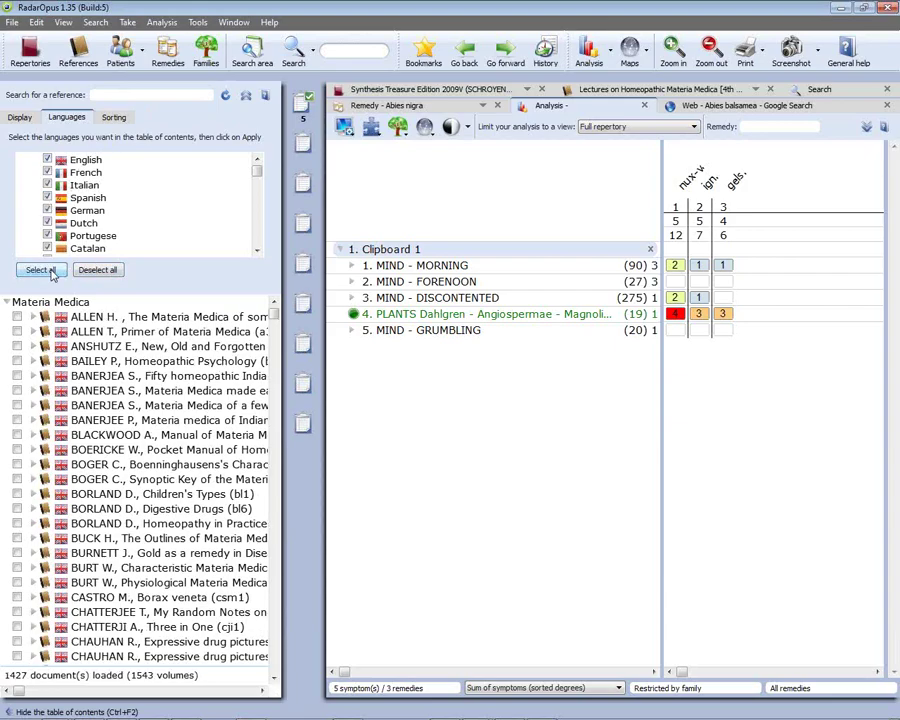
Review the references list's sorting and display options, and hide the table of contents.
left_click(114, 118)
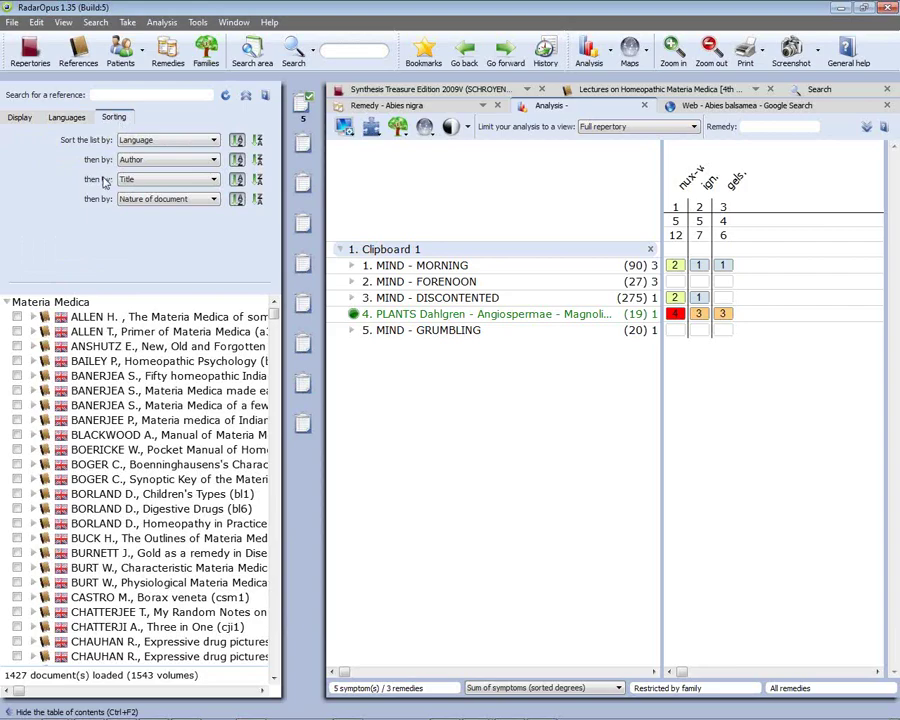
left_click(19, 118)
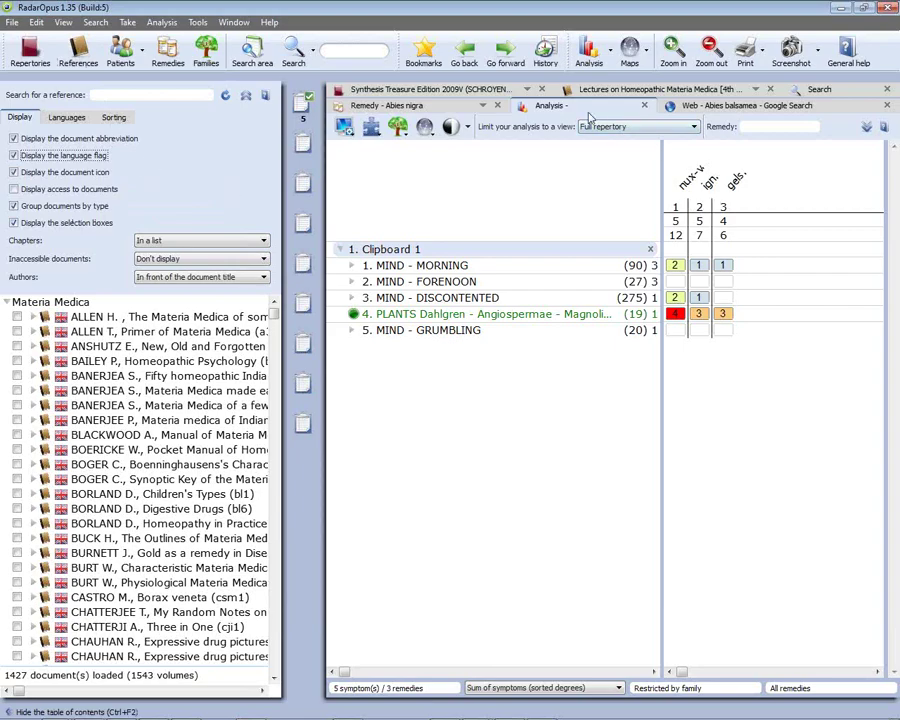
key("ctrl+F2")
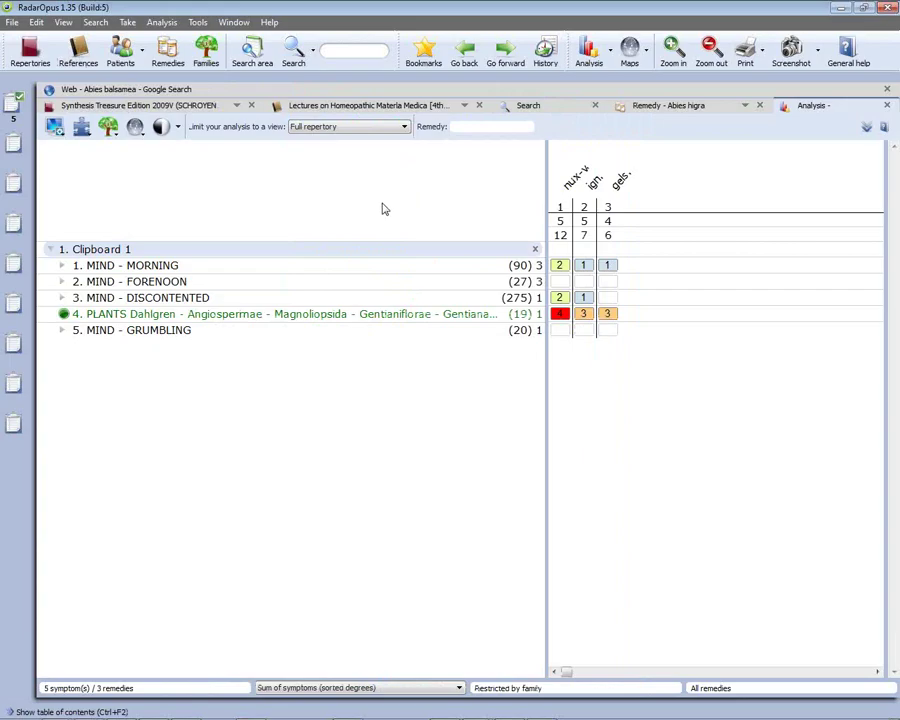
Show the analysis screen options and add a shadow to the remedy waffles.
left_click(866, 128)
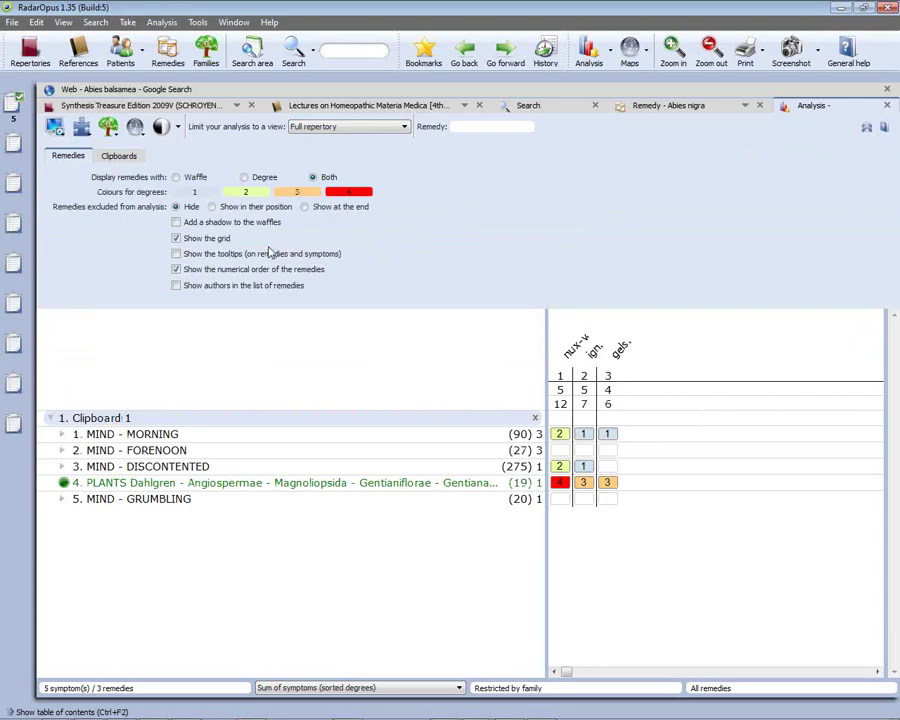
left_click(177, 223)
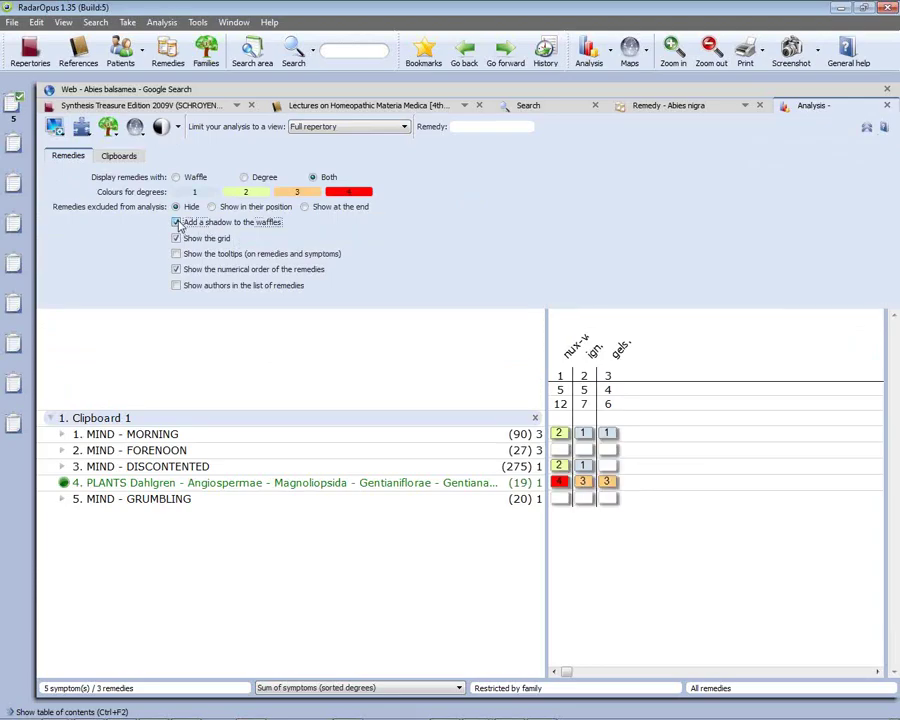
left_click(177, 223)
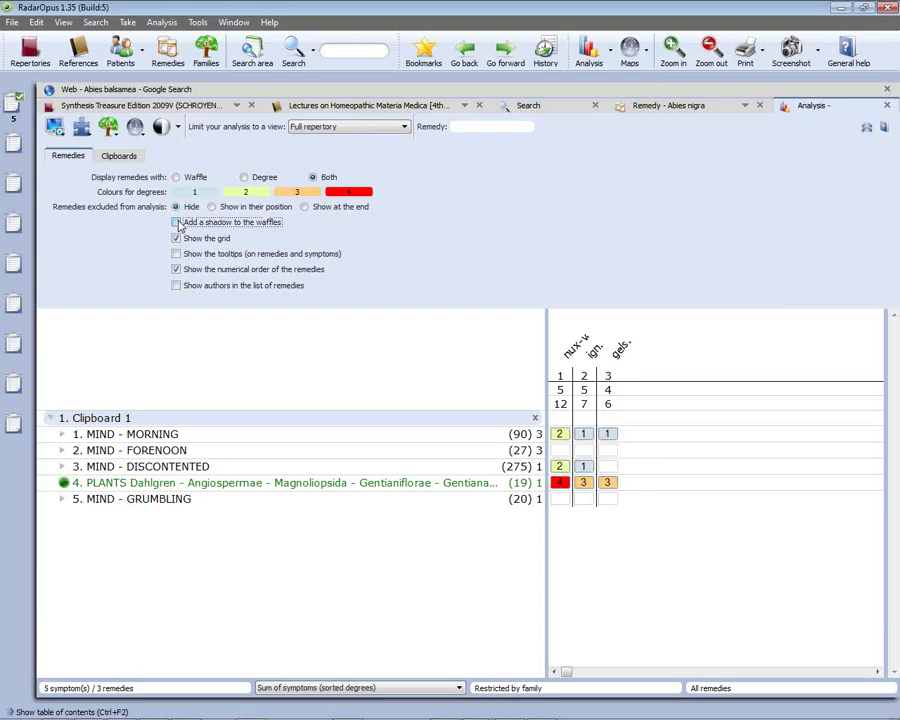
left_click(177, 223)
left_click(176, 222)
left_click(176, 223)
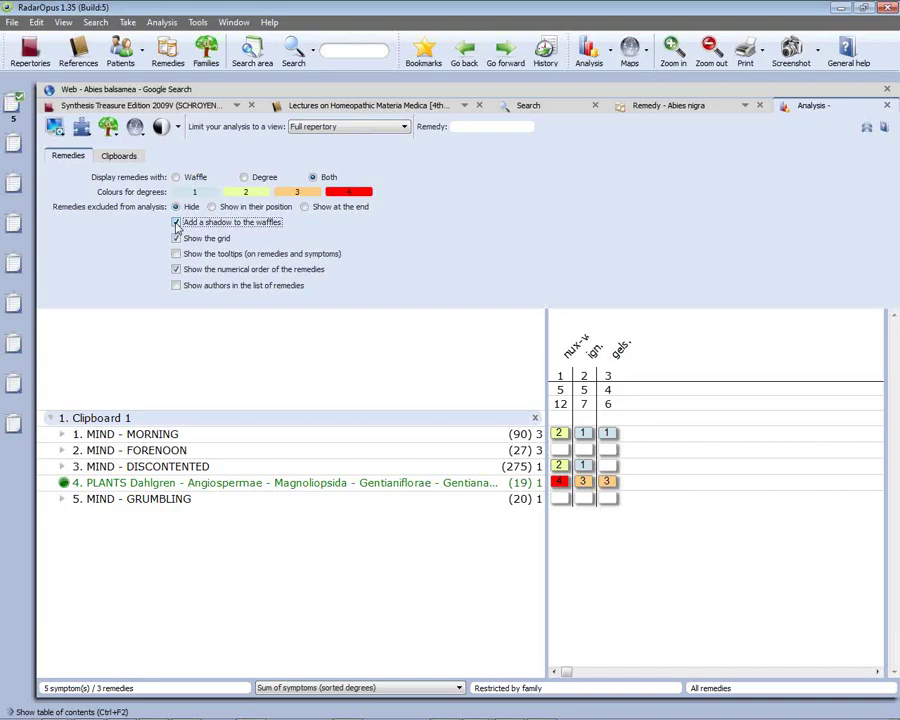
Present the Key knowledge slide in the PowerPoint slide show, and switch to the RADAR 10 program.
key("alt+Tab")
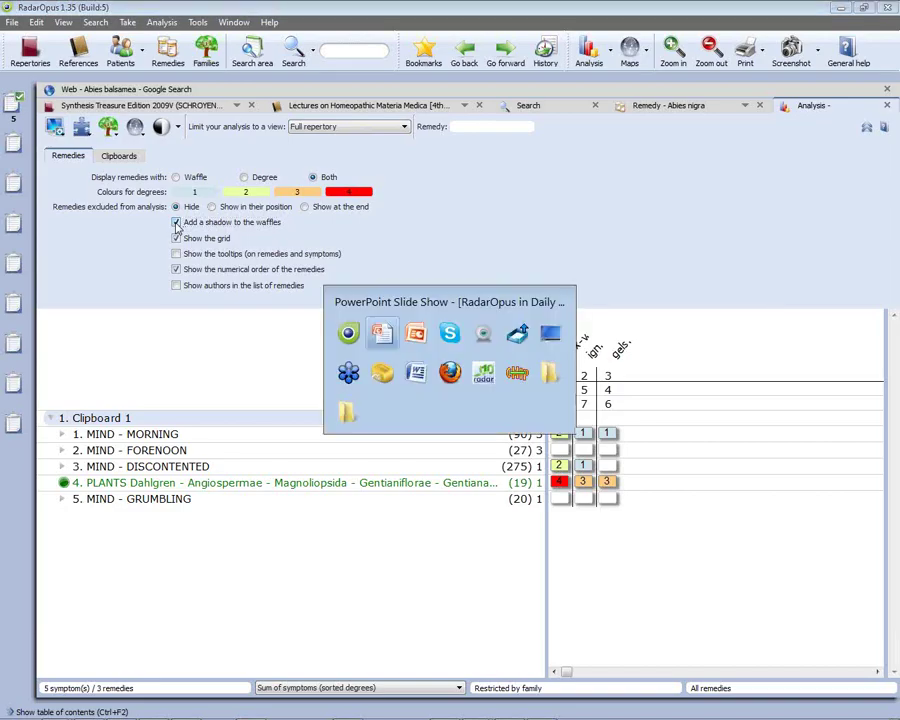
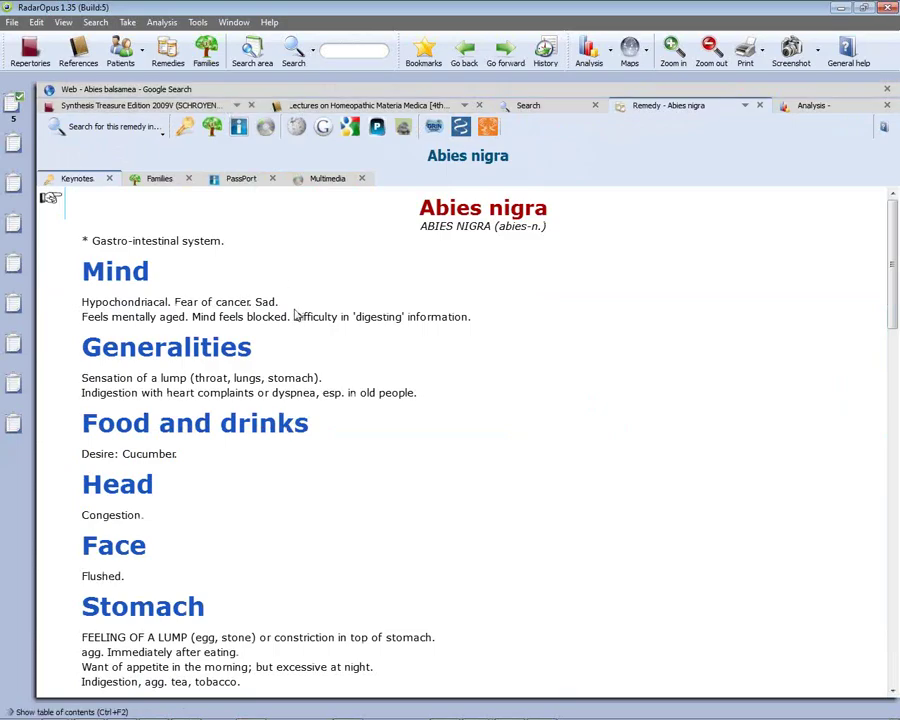
key("alt+Tab")
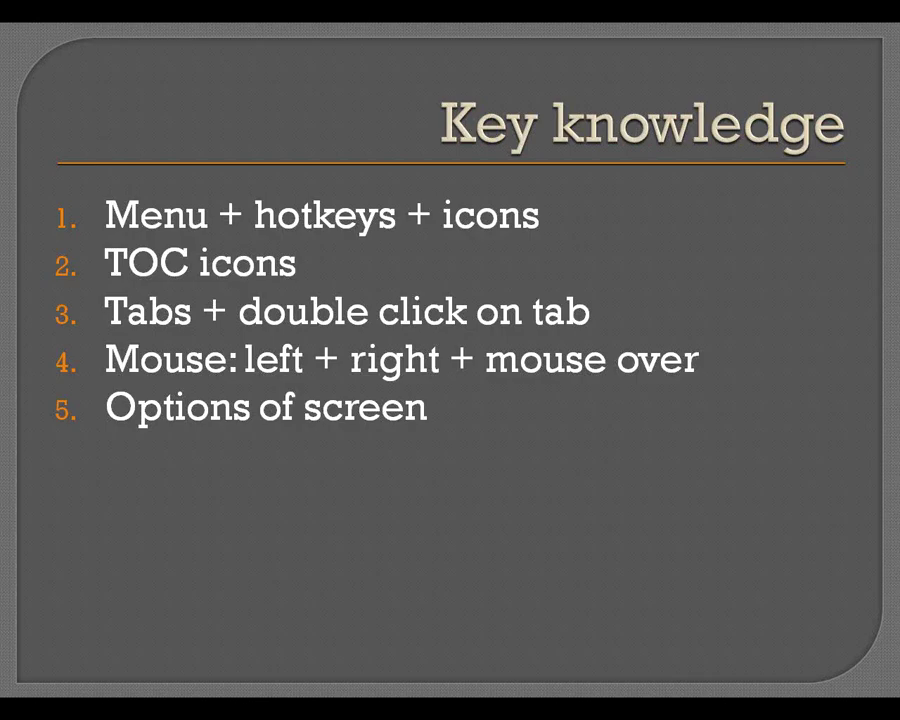
key("alt+Tab")
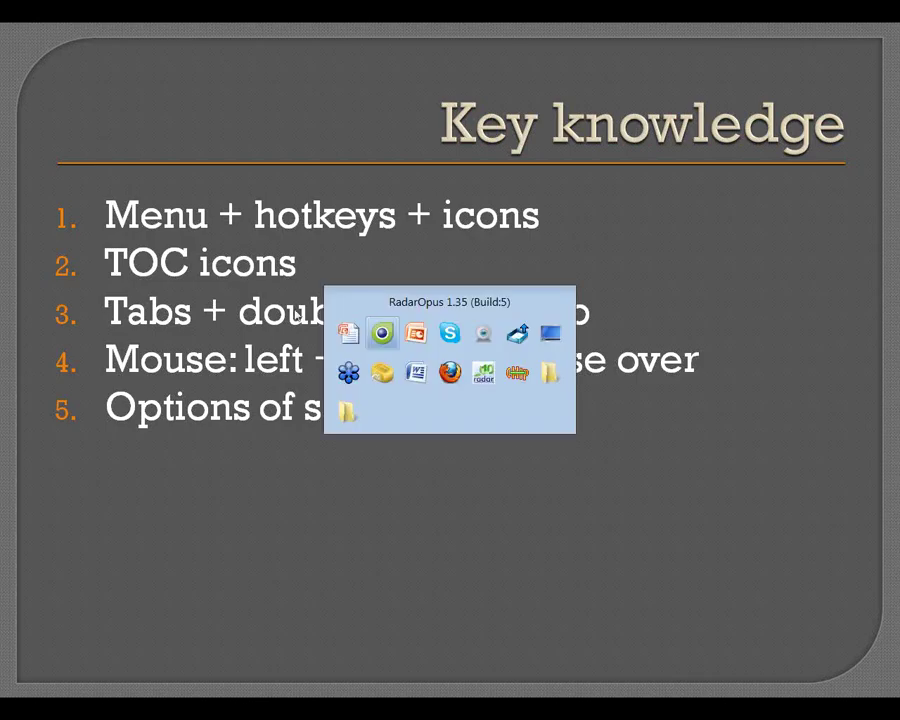
key("alt+Tab")
key("alt+Tab")
key("alt+Tab")
key("alt+Tab")
key("alt+Tab")
key("alt+Tab")
key("alt+Tab")
key("alt+Tab")
key("alt+Tab")
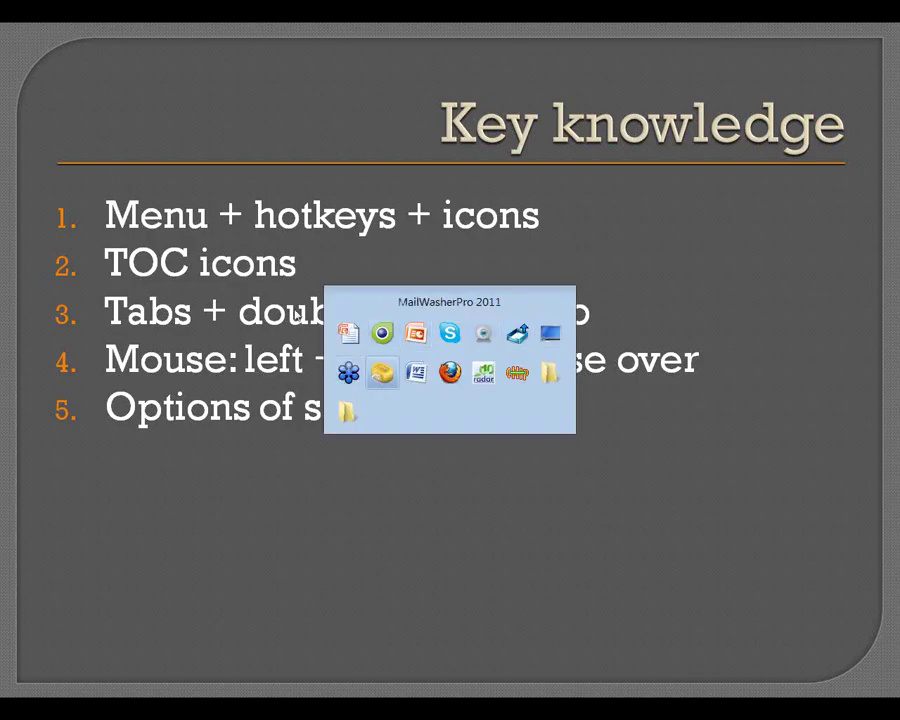
key("alt+Tab")
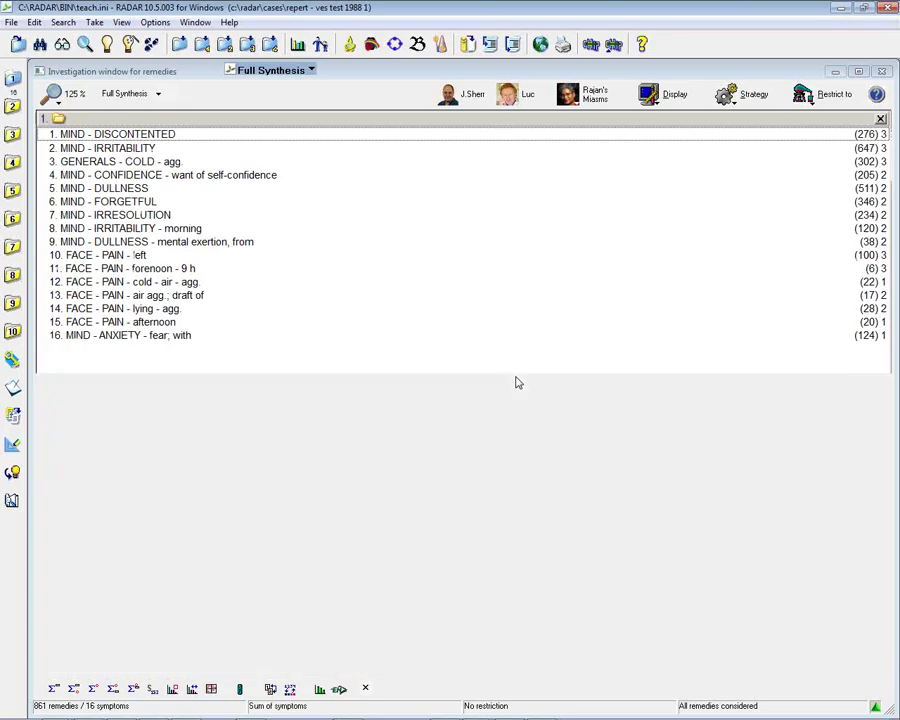
Run the Vithoulkas Expert System on the case in RADAR 10 and review its ranked list of remedies.
left_click(516, 380)
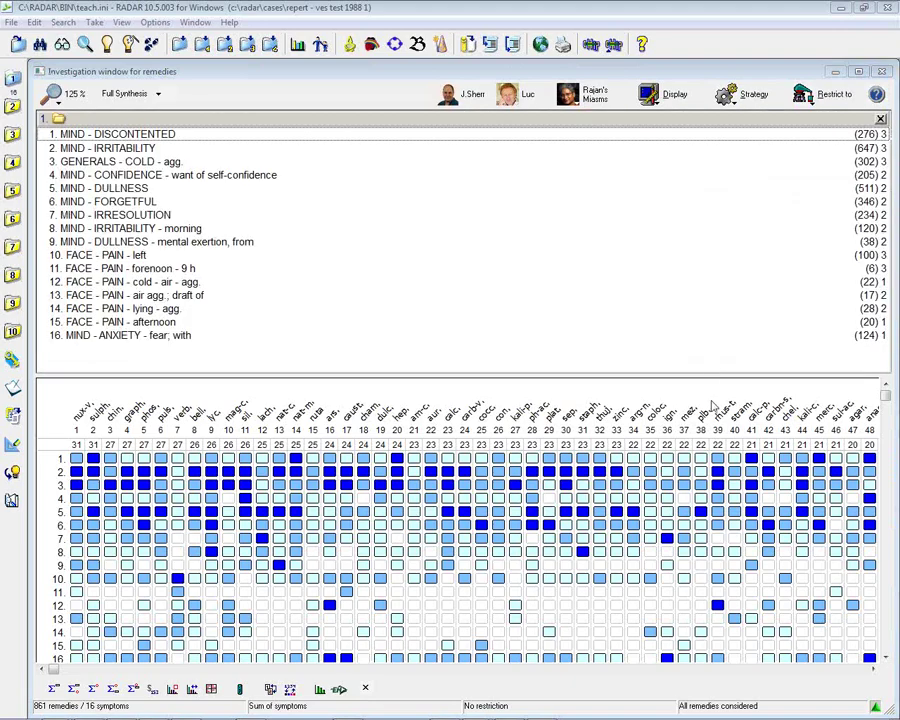
left_click(351, 50)
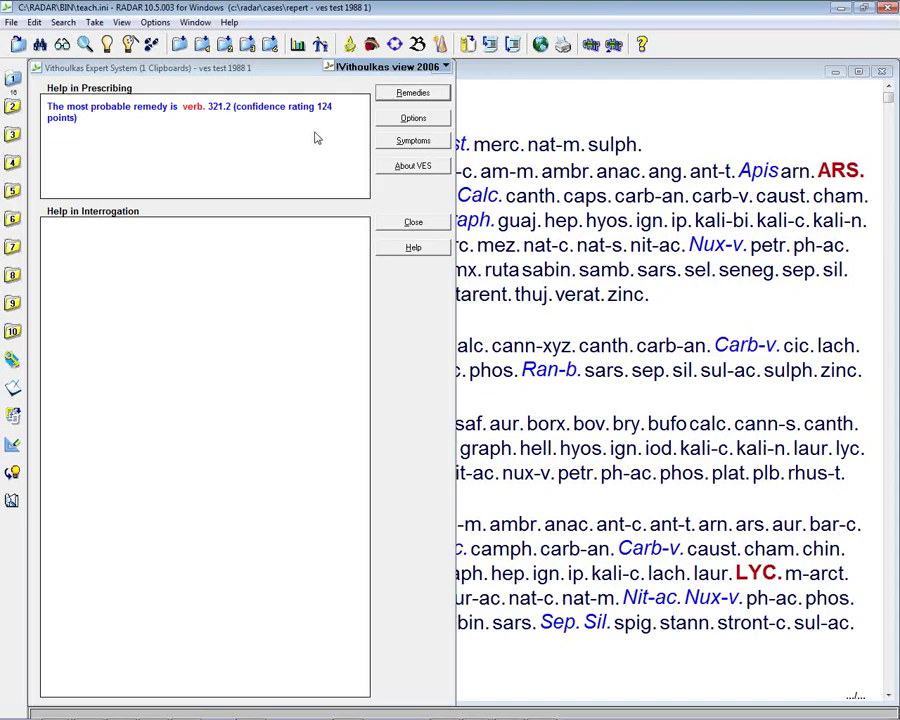
key("alt+r")
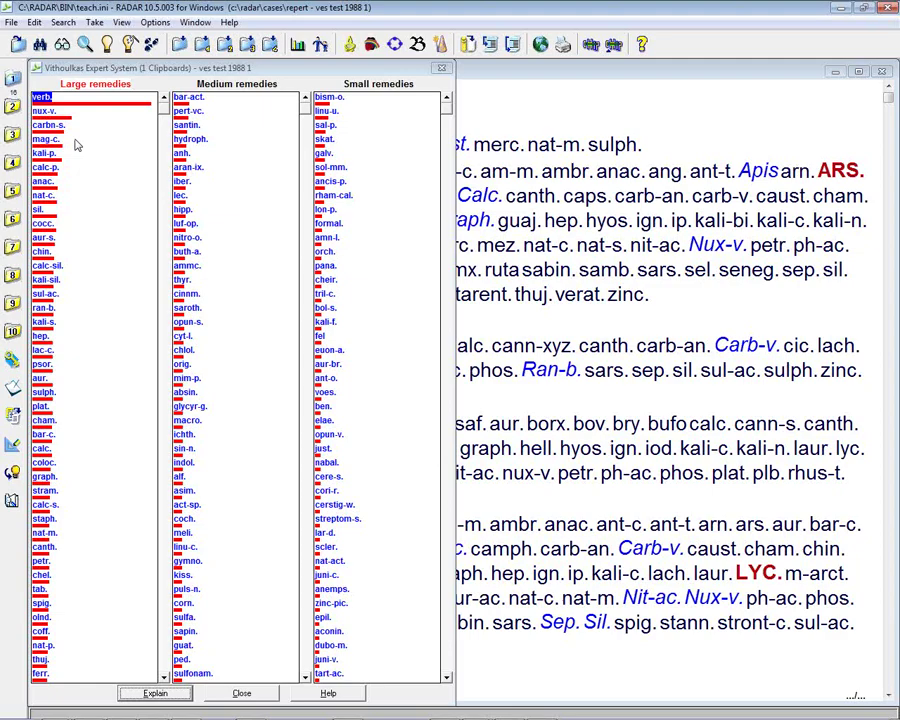
key("Escape")
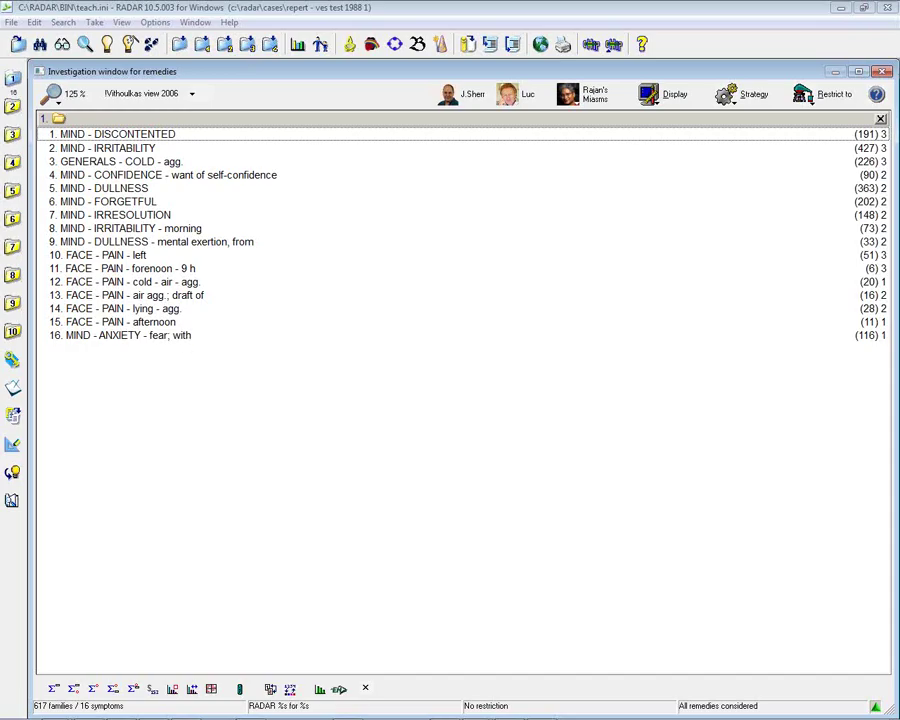
Switch to RadarOpus, recall the analysis "ves test 1988 3" without saving the current one, and hide the analysis screen options.
left_click(251, 708)
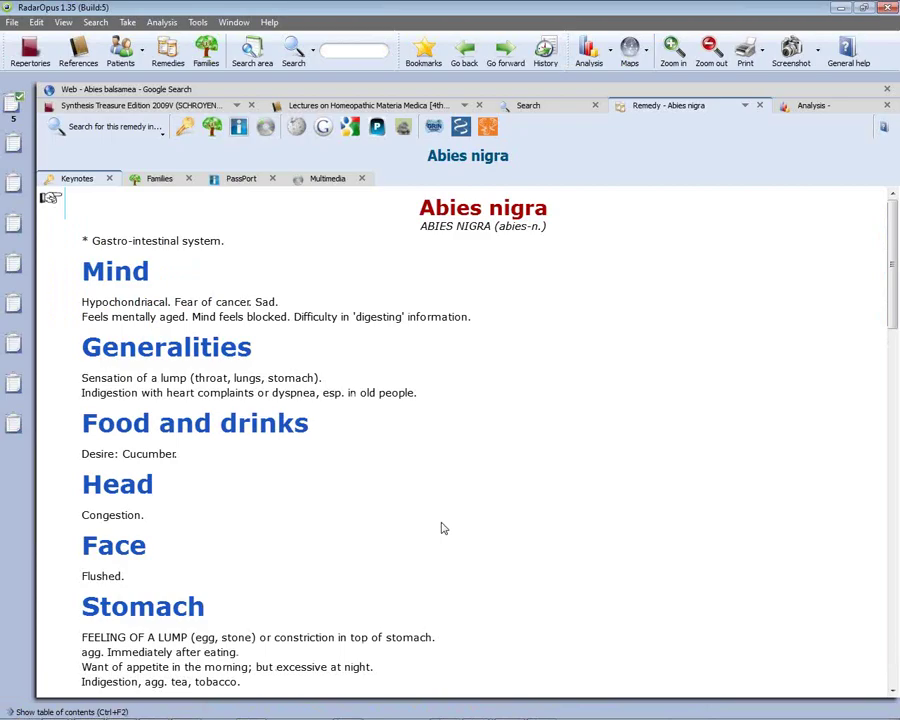
left_click(19, 116)
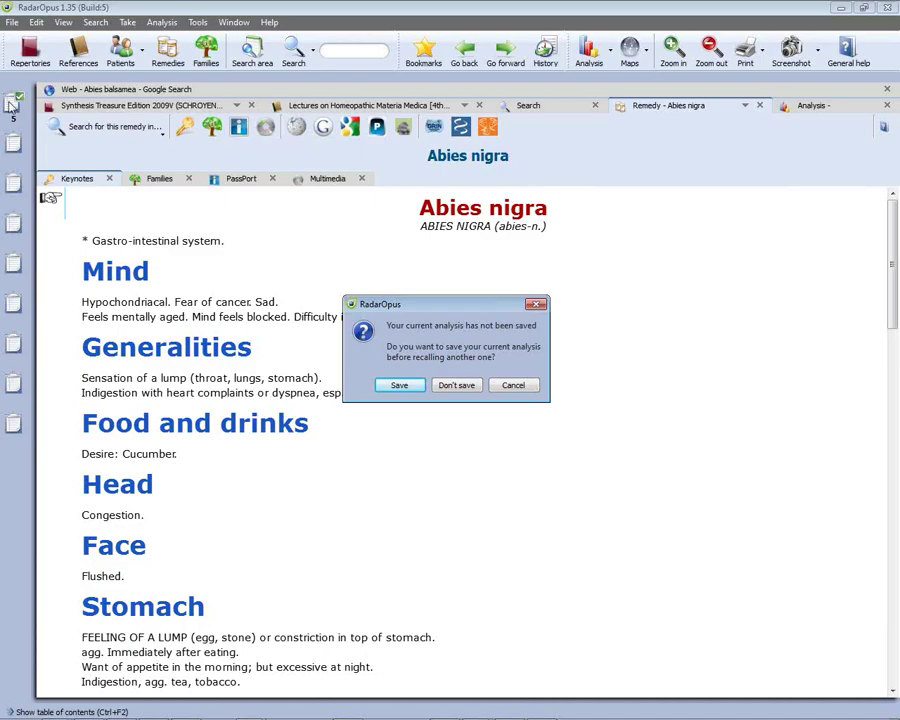
left_click(444, 394)
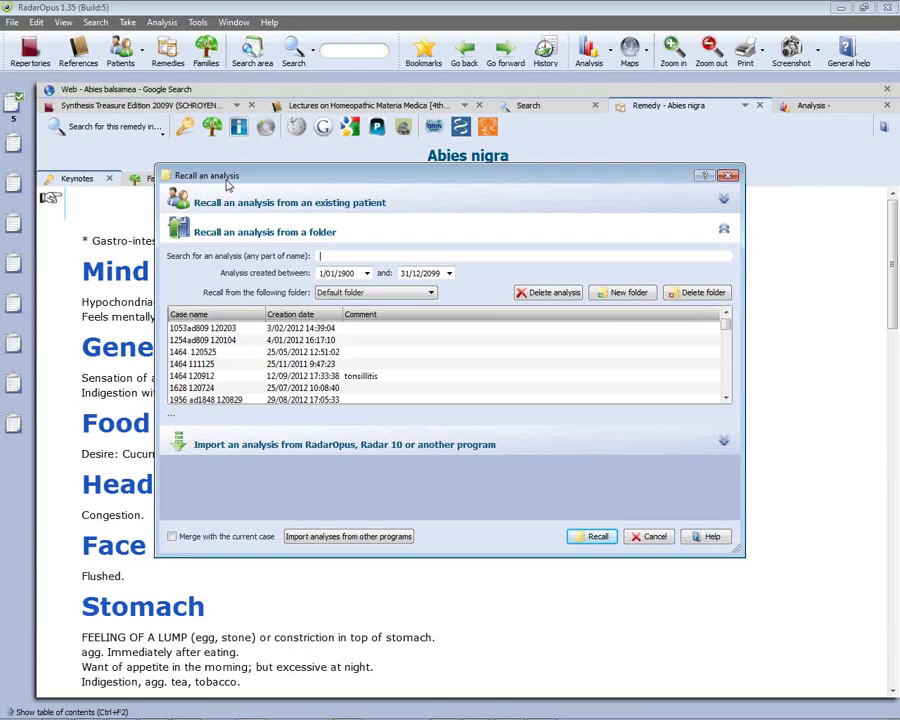
type("ves")
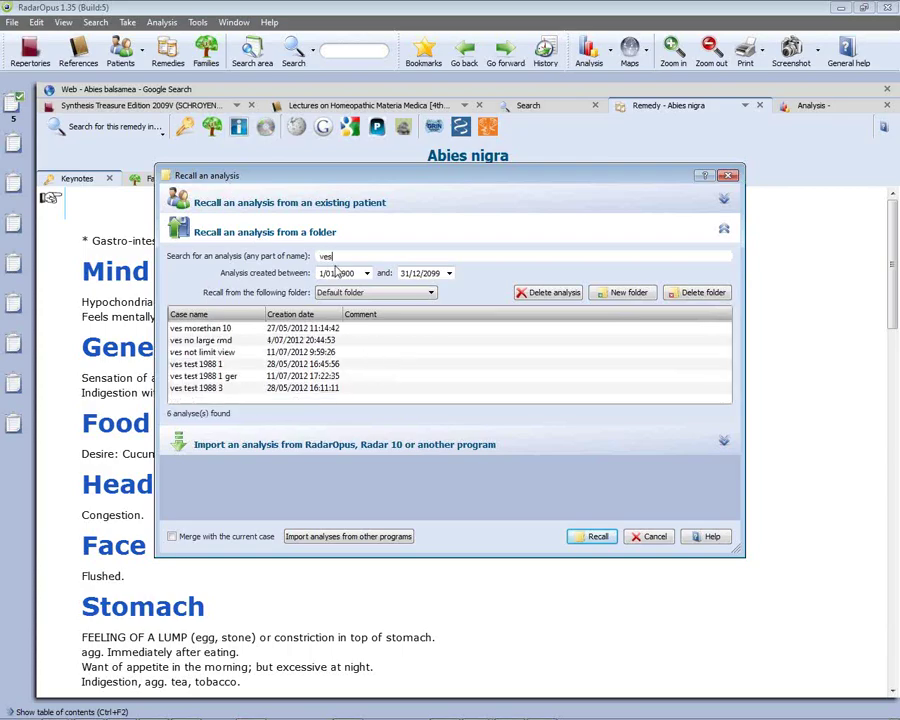
left_click(219, 390)
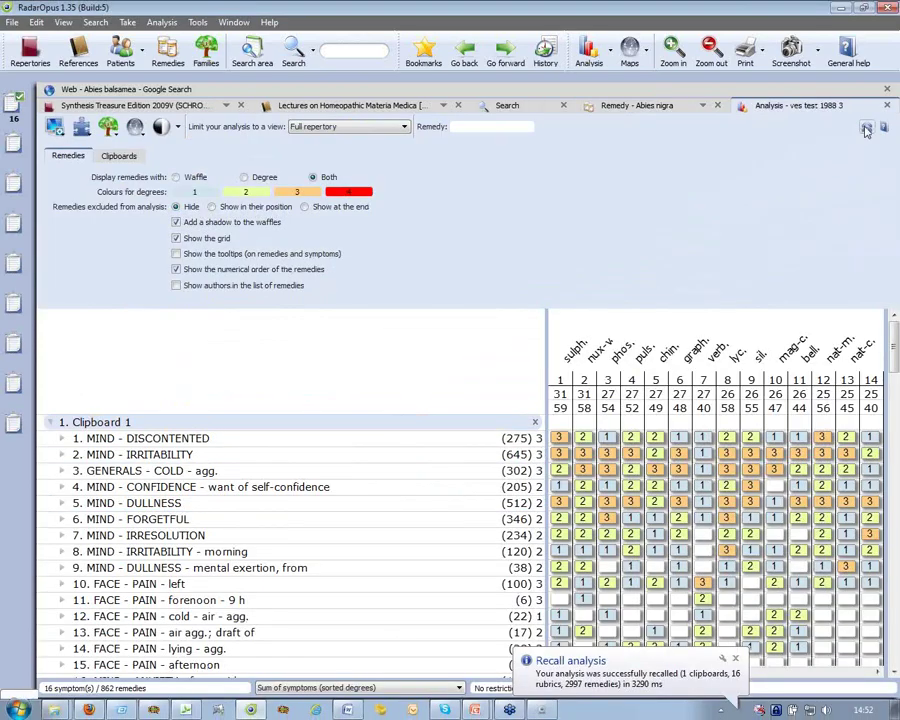
left_click(865, 127)
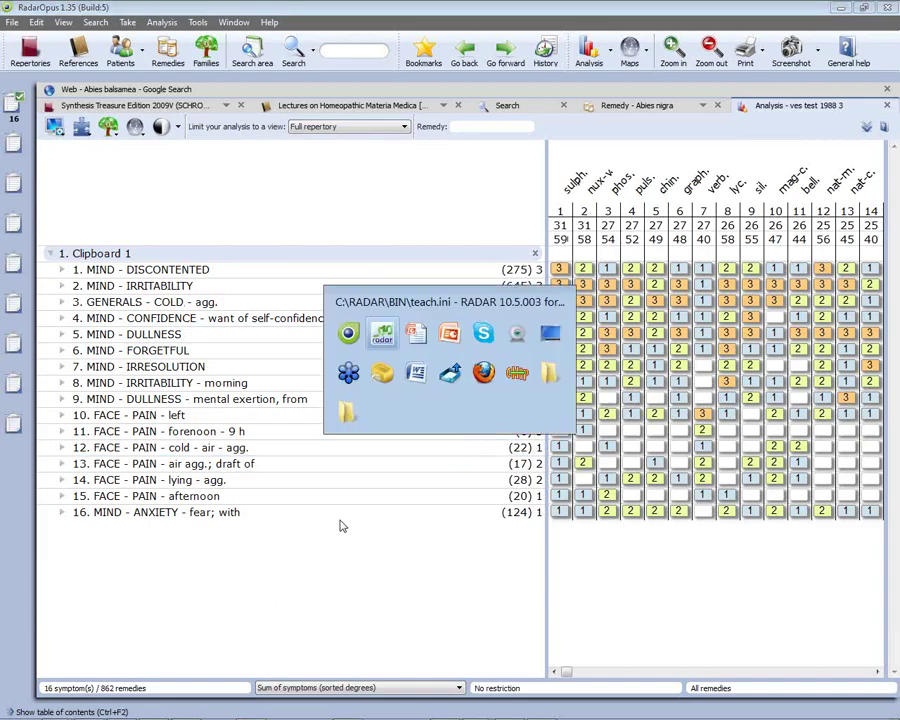
Switch to RADAR 10 and set its analysis to the sum of symptoms sorted by degree.
key("alt+Tab")
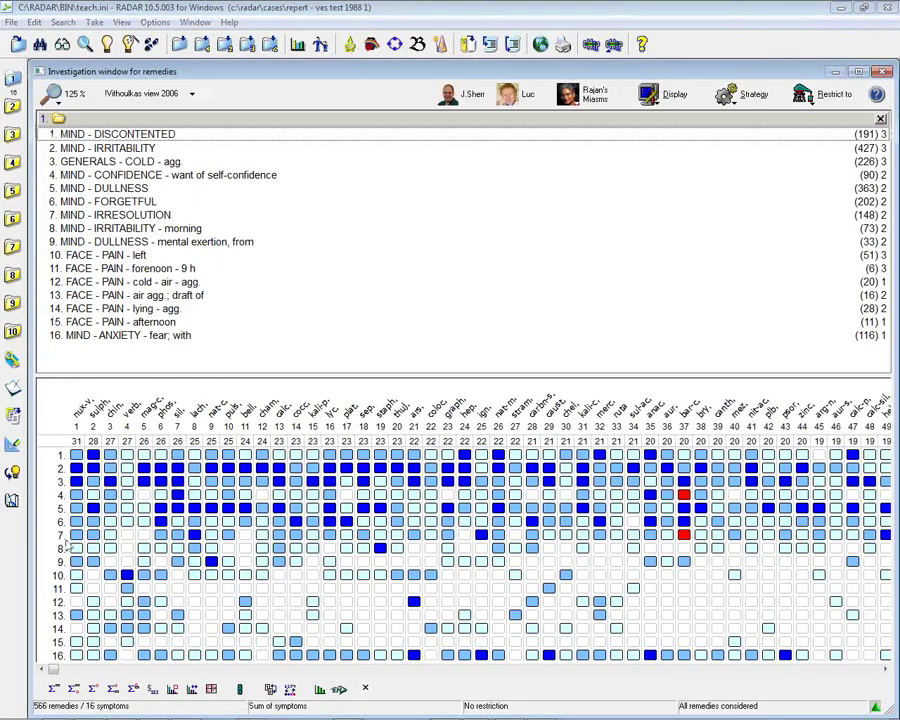
left_click(74, 689)
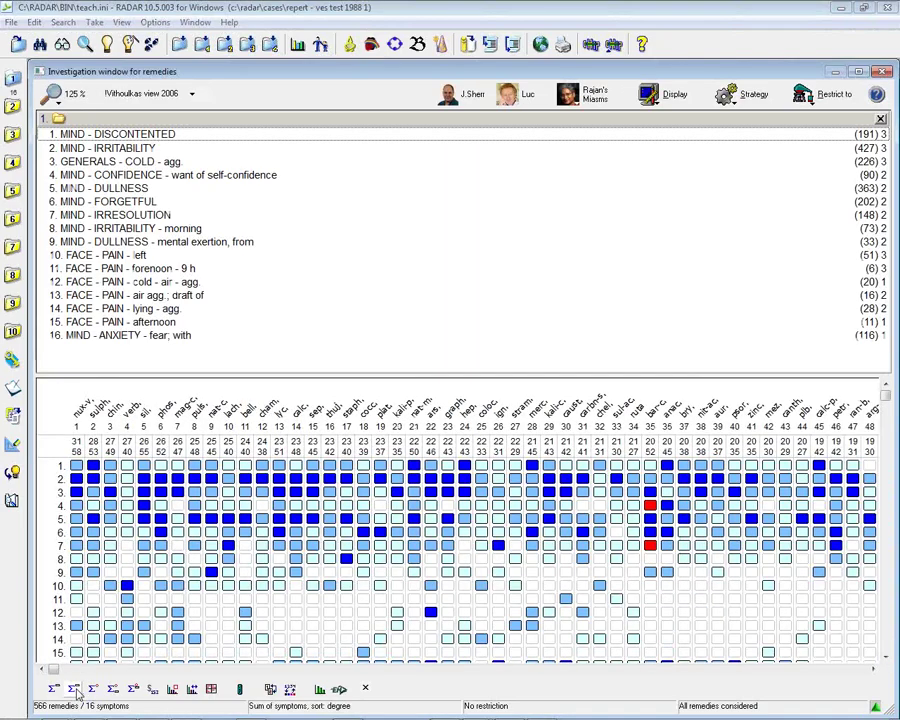
Return to RadarOpus and set the analysis method to "Sum of degrees (sorted symptoms)".
key("alt+Tab")
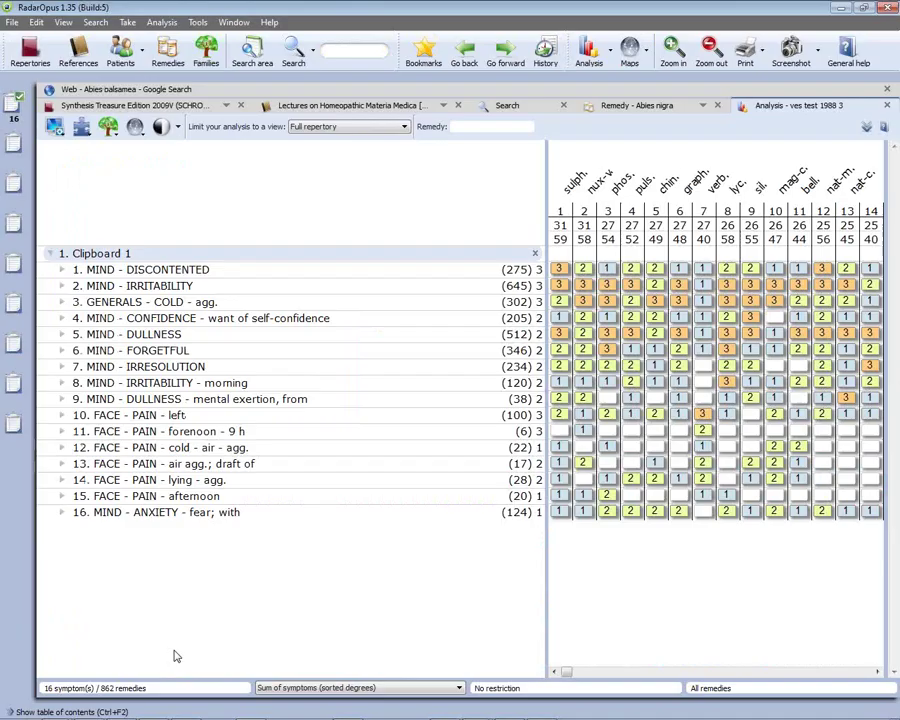
left_click(316, 688)
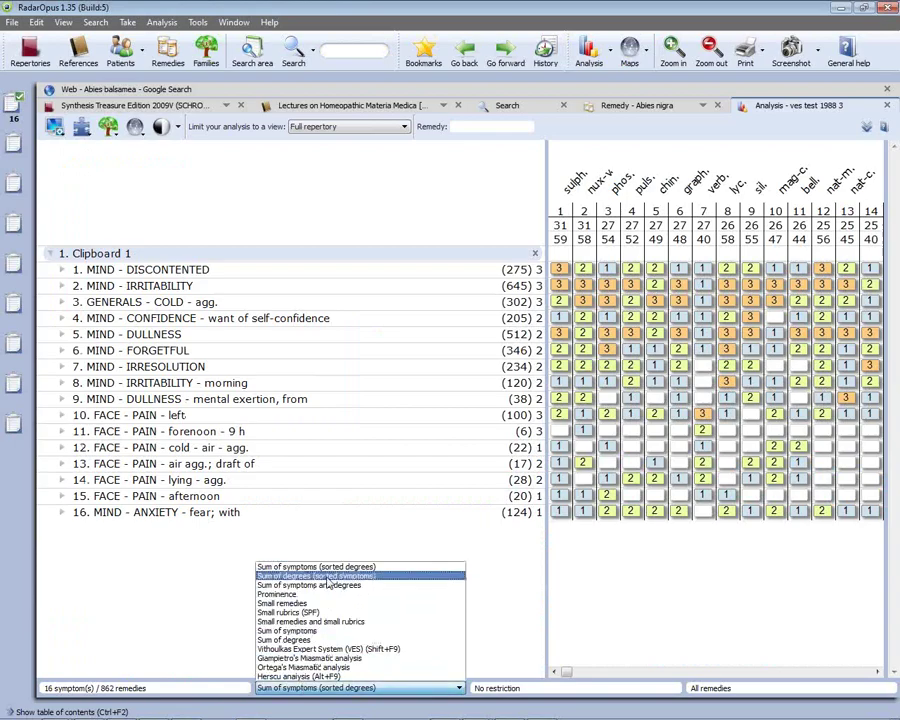
left_click(325, 576)
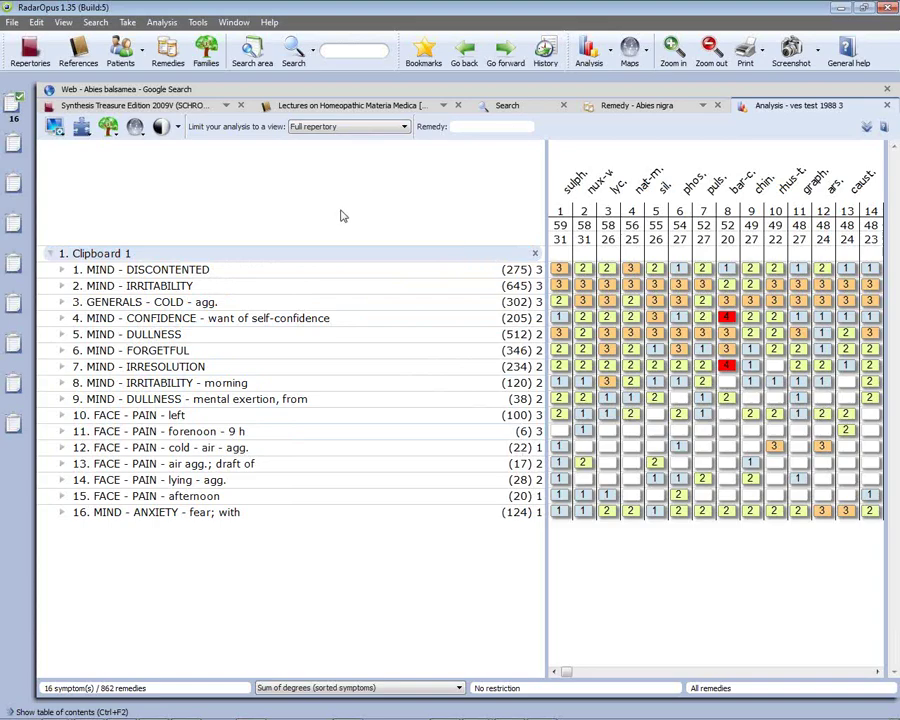
Run the Vithoulkas Expert System on the recalled analysis, and compare its remedy ranking with the one in RADAR 10.
left_click(613, 58)
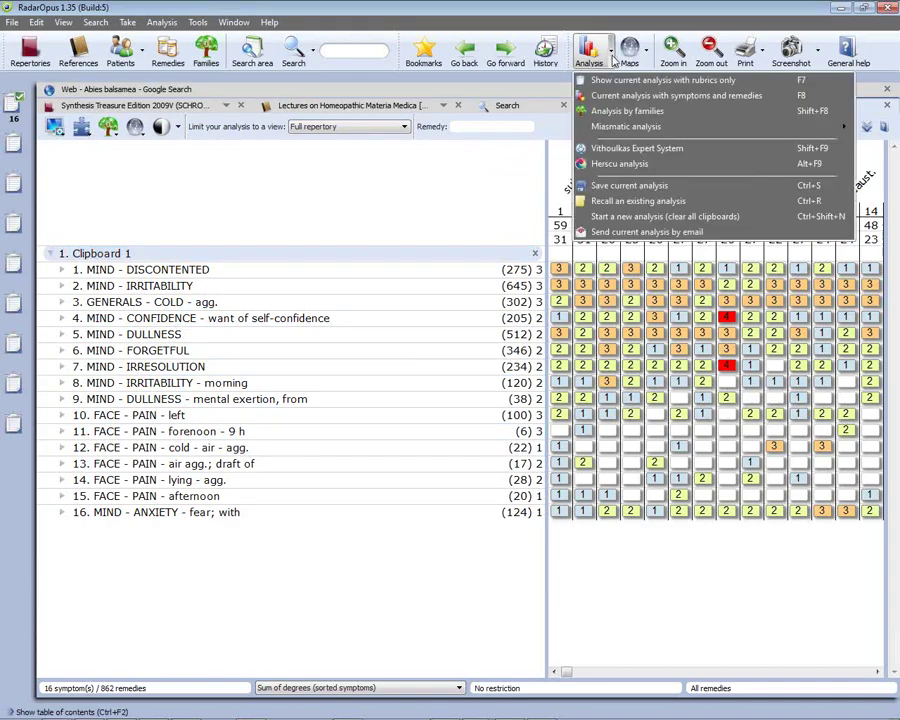
left_click(708, 150)
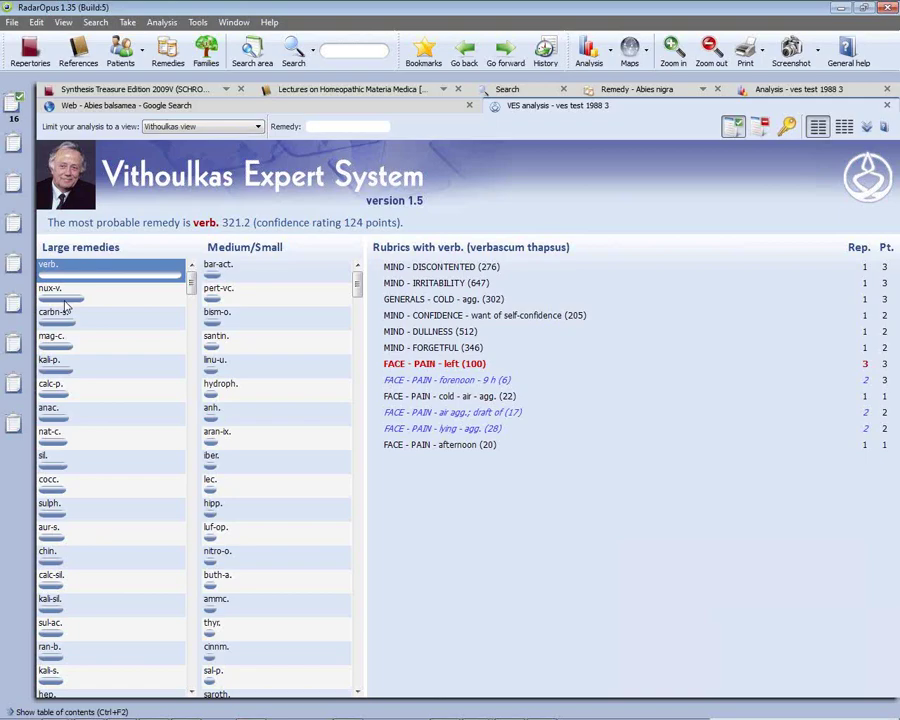
key("alt+Tab")
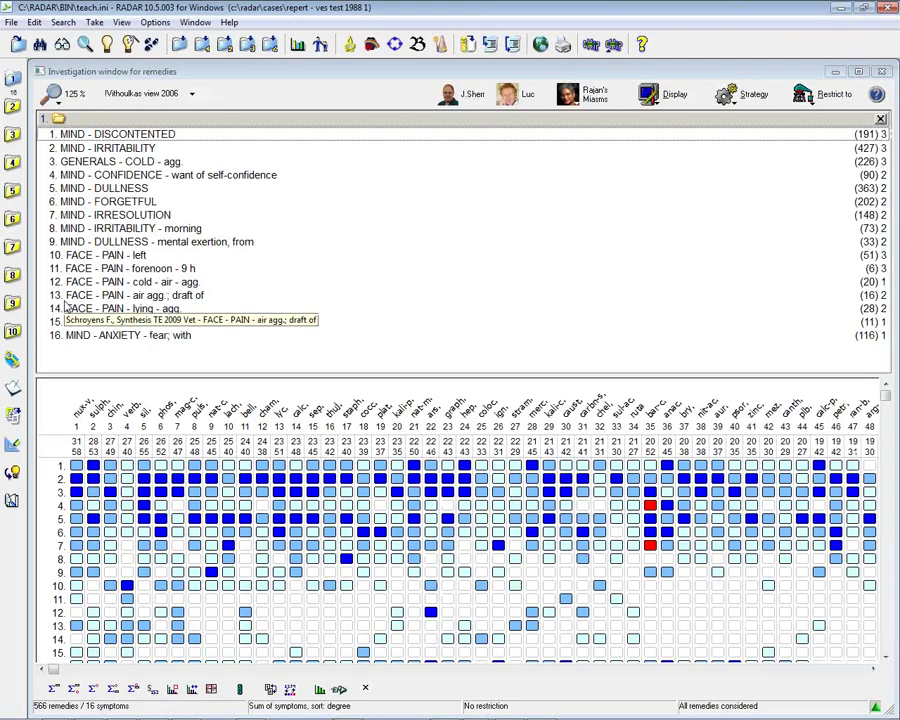
key("alt+Tab")
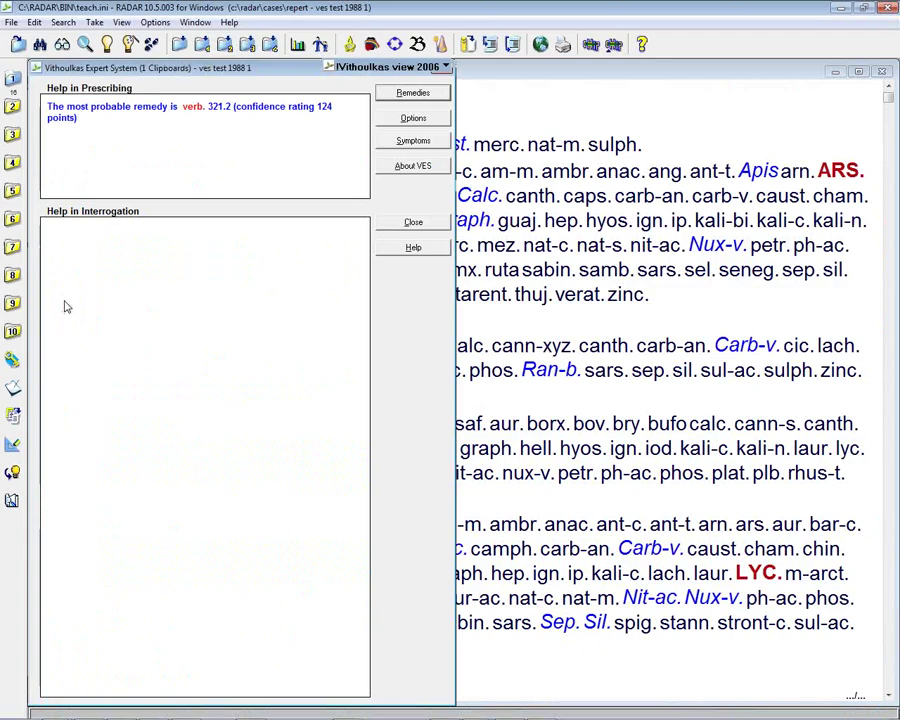
key("Return")
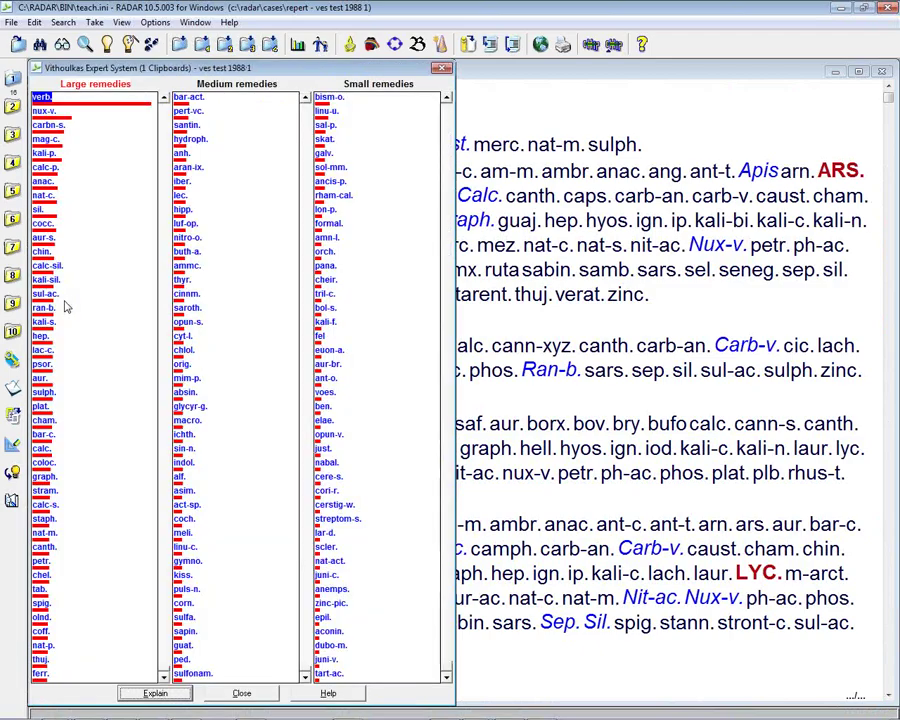
key("alt+Tab")
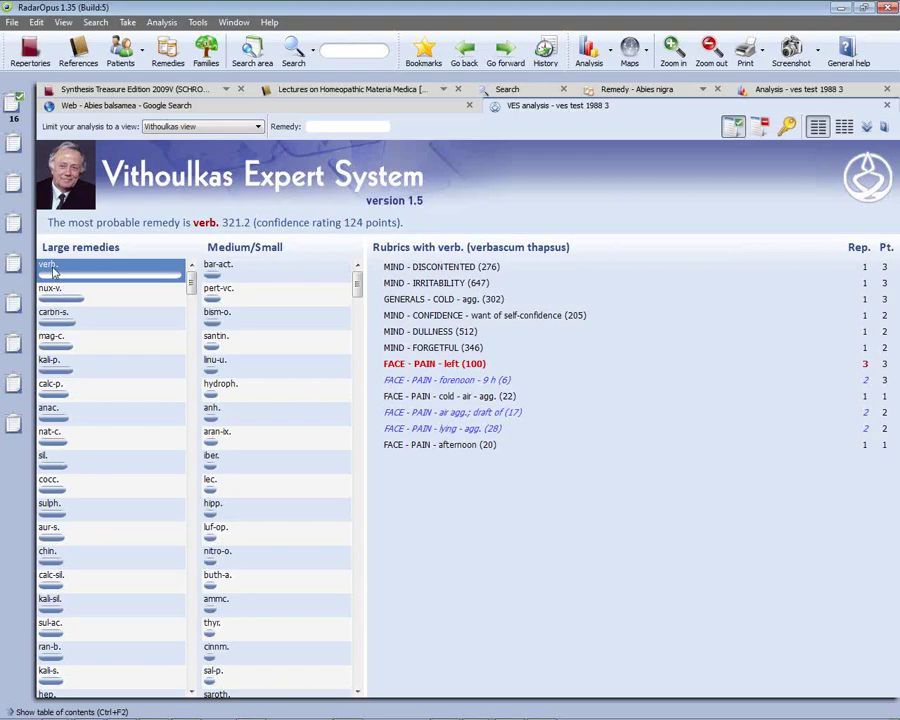
Search for the remedy verb. (verbascum thapsus) in all open repertories.
right_click(51, 268)
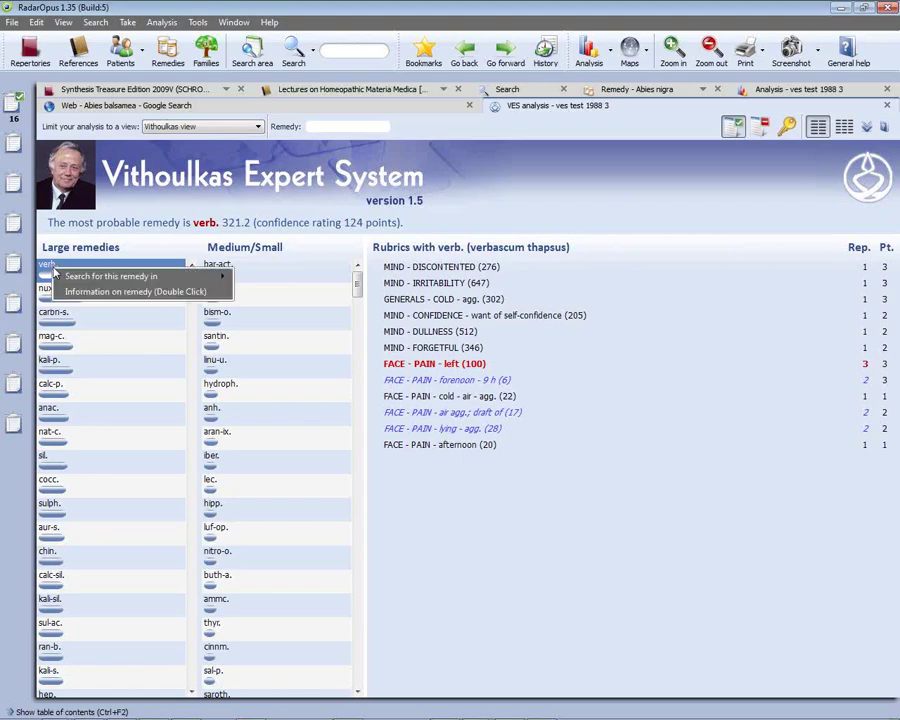
mouse_move(200, 276)
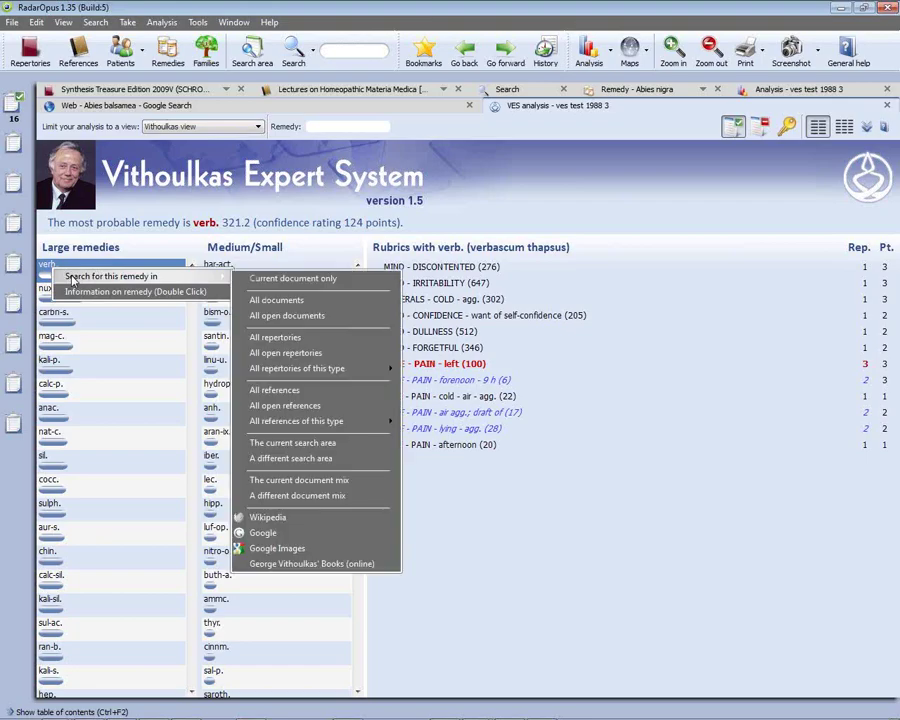
left_click(300, 354)
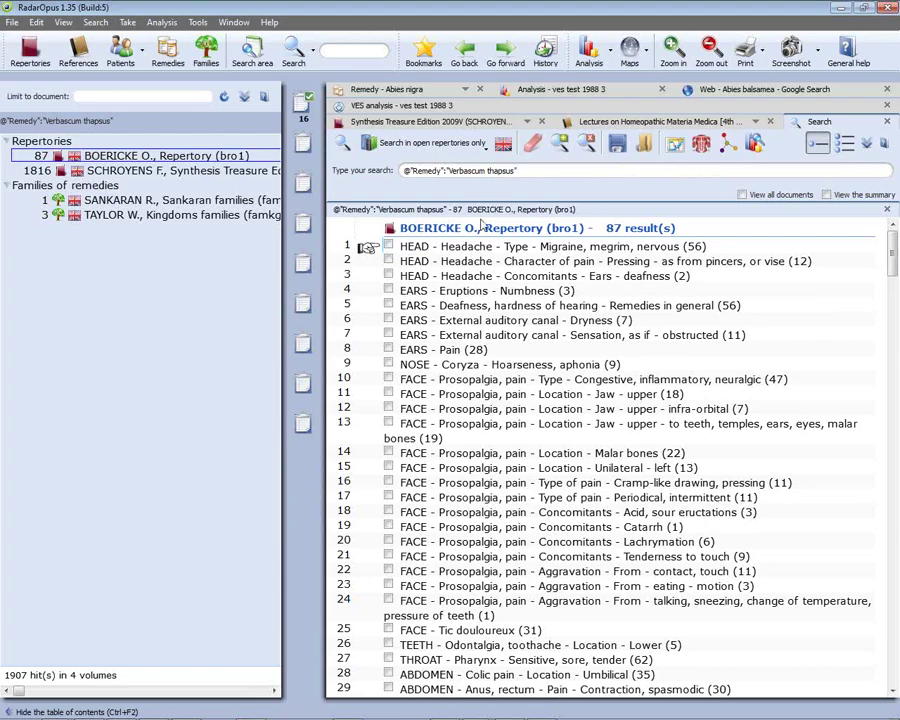
Return to the VES analysis, look up carbn-s. on Wikipedia, and retry with the suggested spelling "Carbonium sulphuratus".
left_click(460, 106)
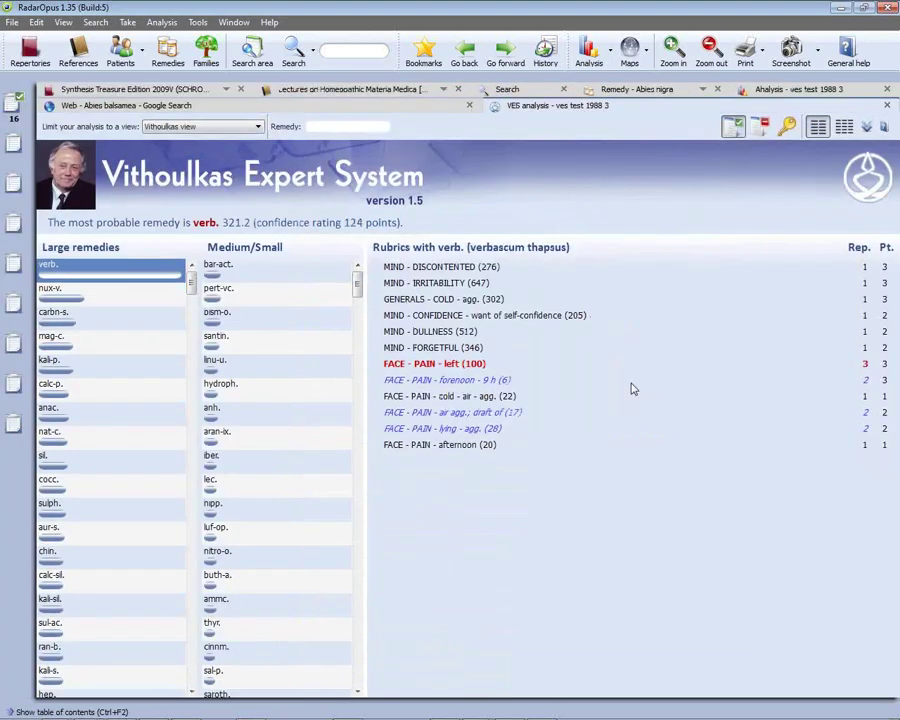
right_click(62, 316)
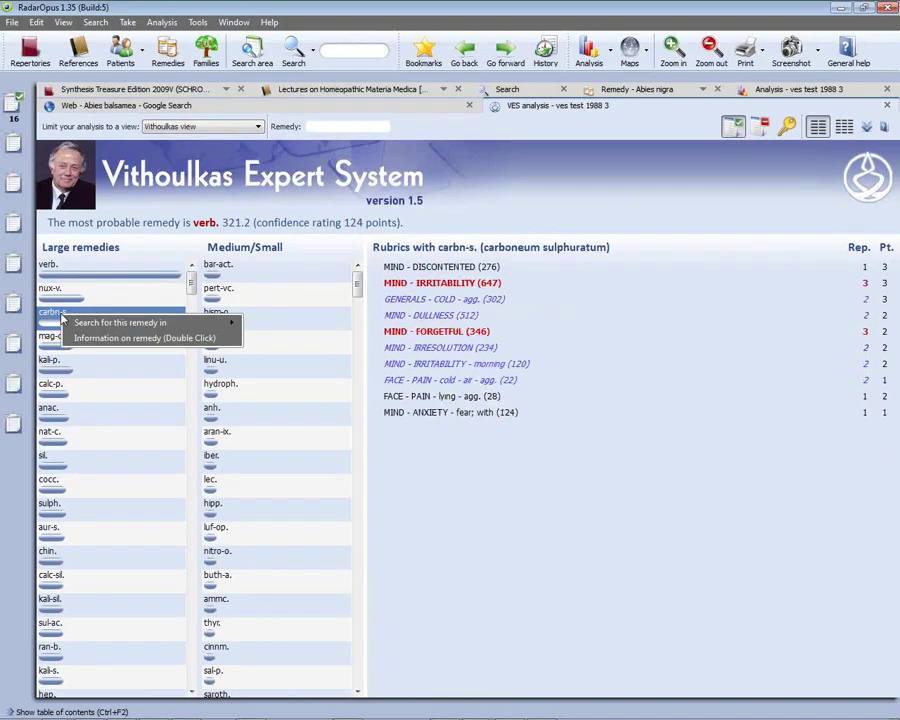
mouse_move(165, 323)
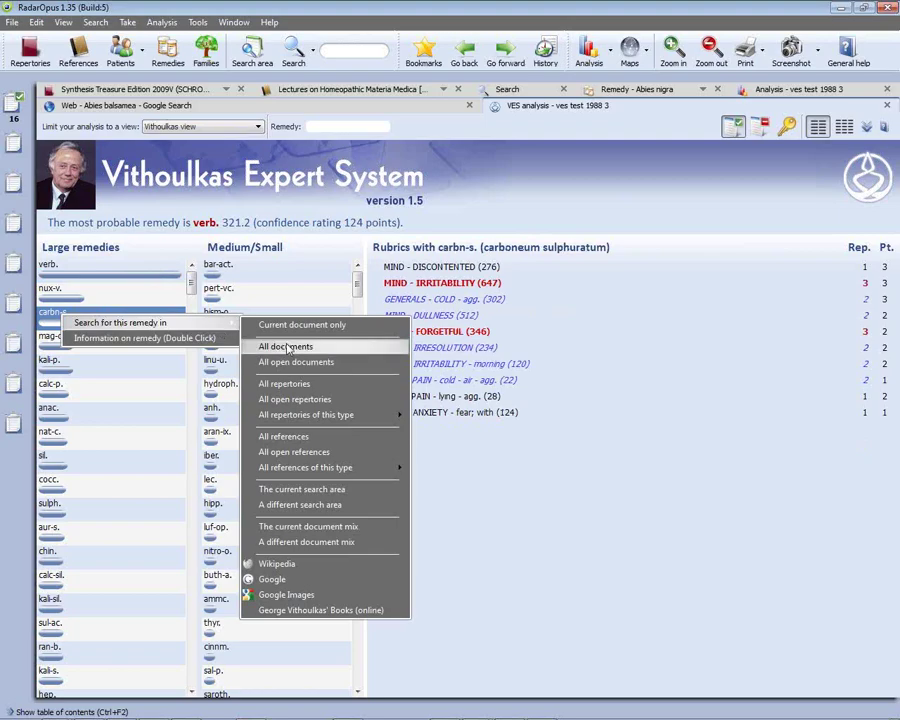
left_click(301, 567)
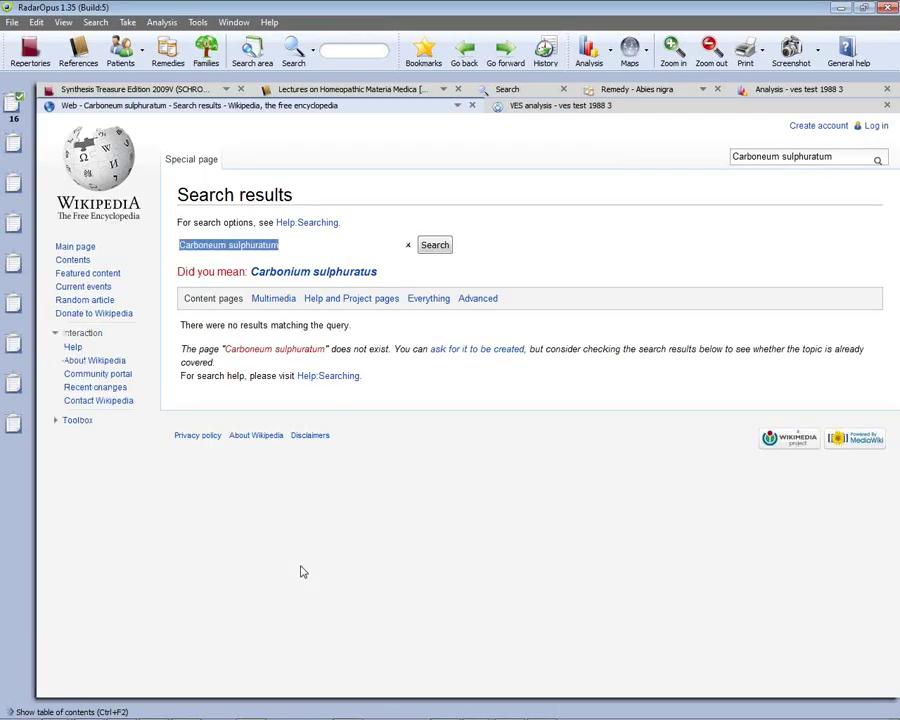
left_click(300, 270)
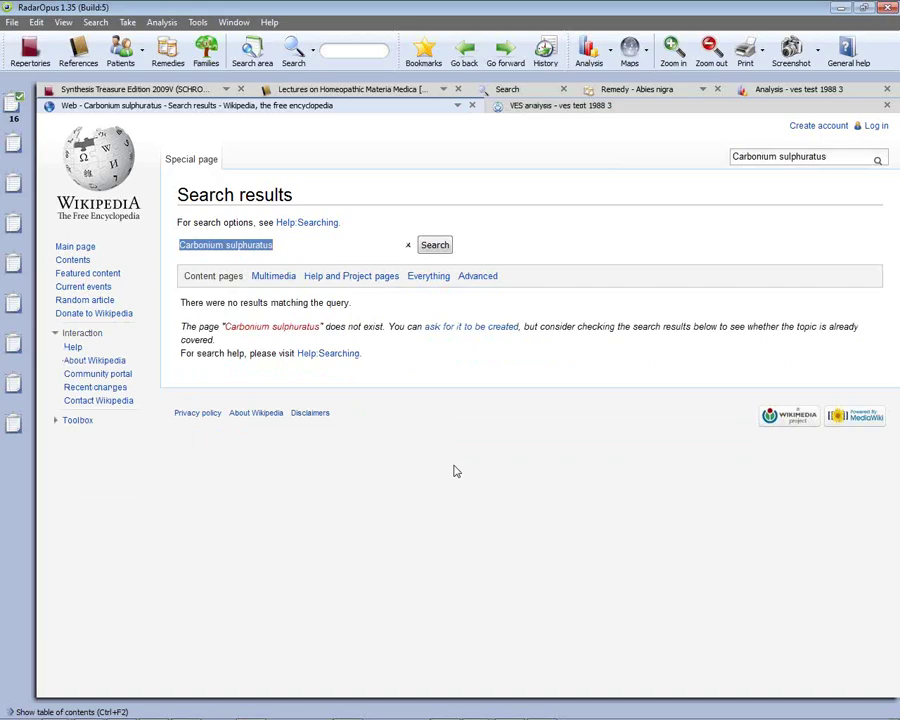
left_click(437, 248)
Search Google for carbn-s. from the VES analysis, and open the homeopathyandmore.com article and its Cell/Biochemic Salts page.
left_click(555, 105)
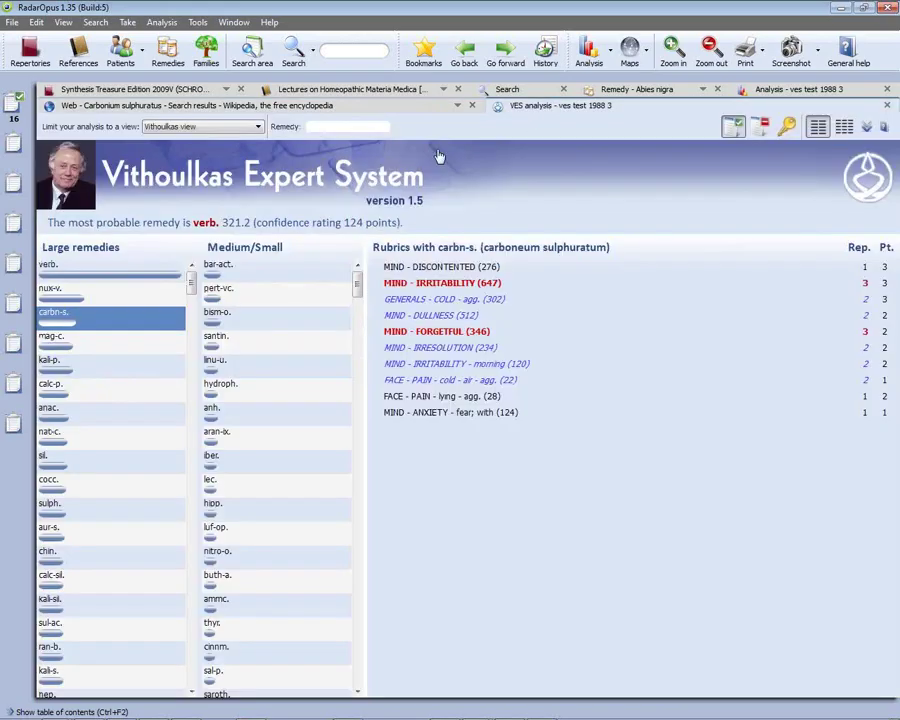
right_click(56, 324)
mouse_move(82, 332)
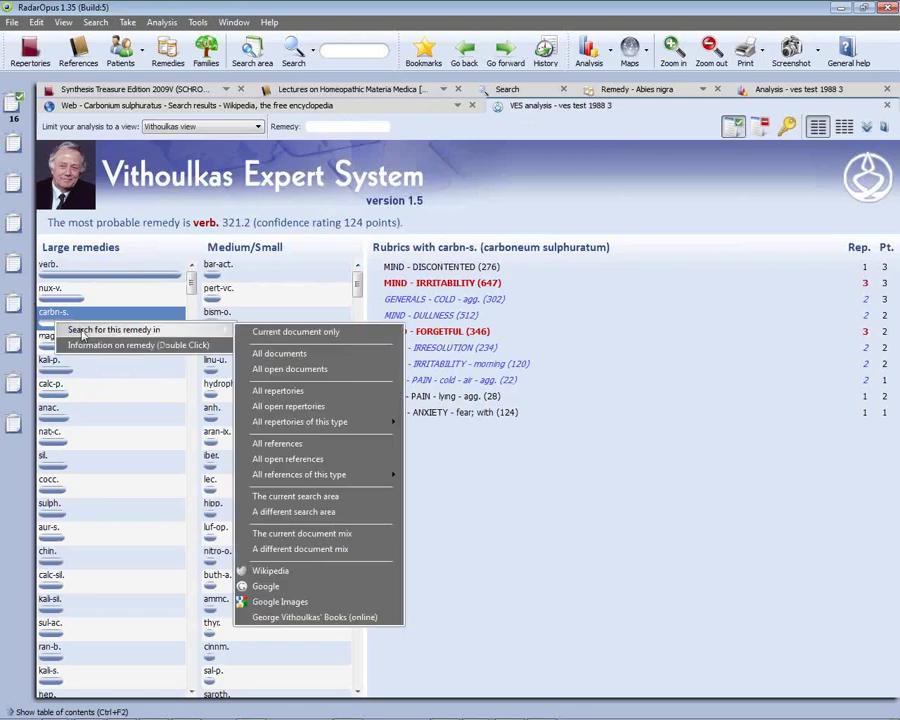
left_click(268, 589)
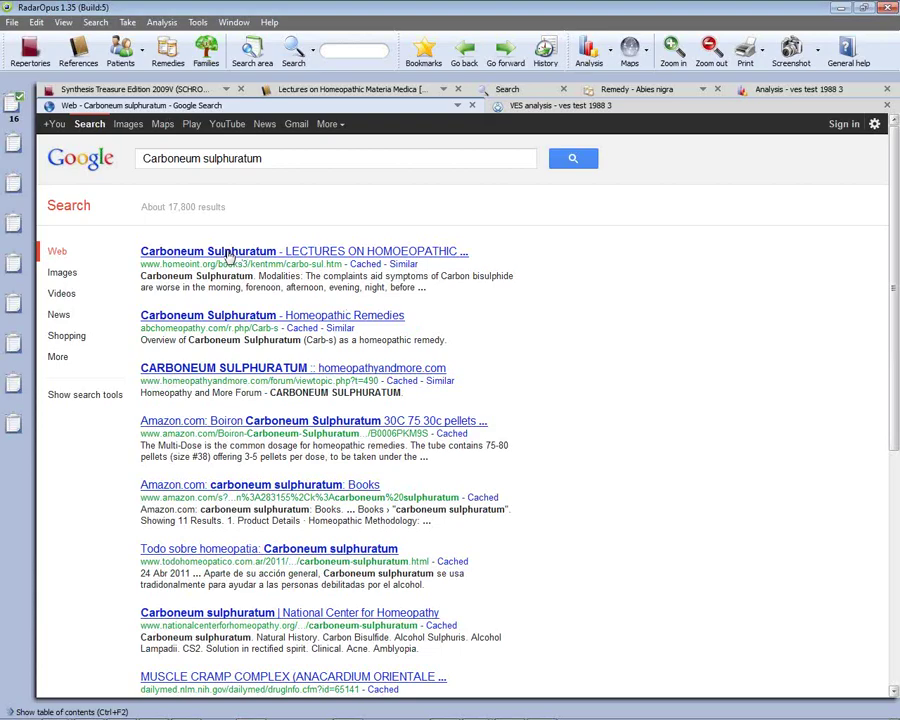
left_click(216, 370)
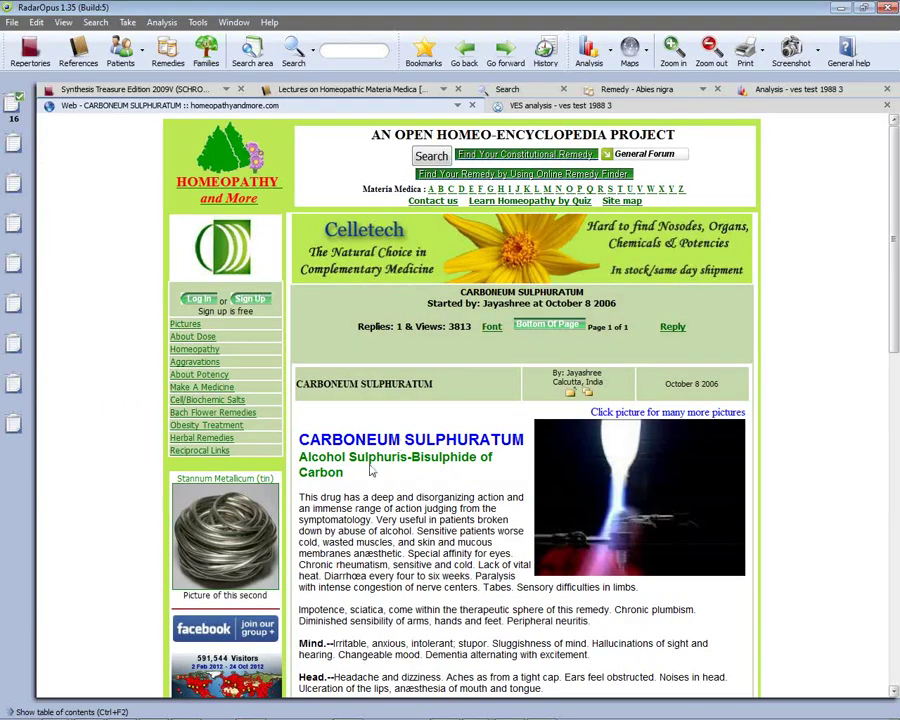
left_click(203, 400)
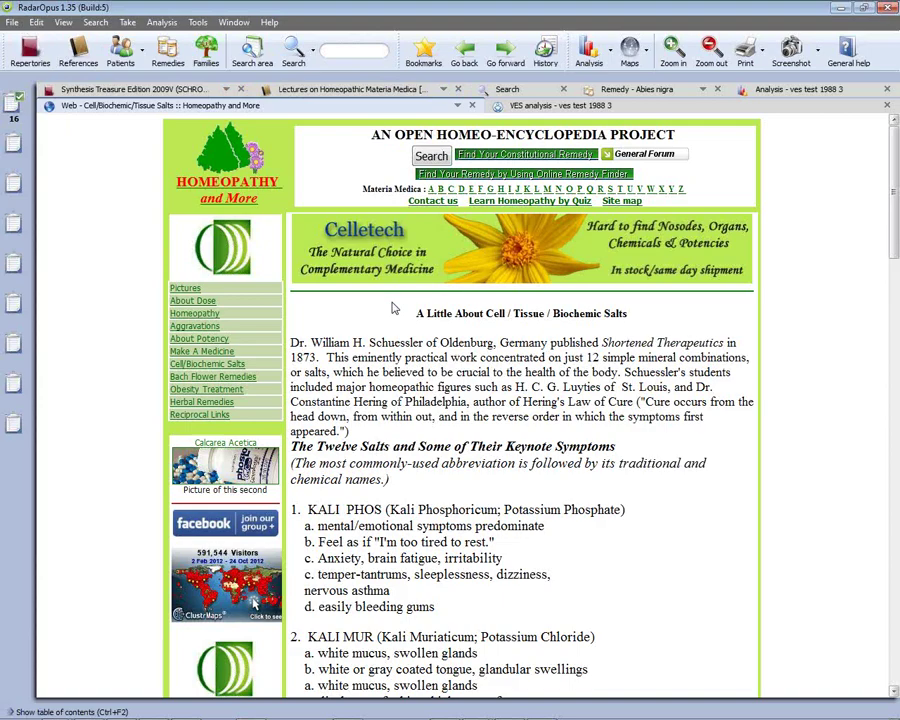
Go back to the repertory rubric MIND - GRUMBLING from the navigation history.
left_click(561, 66)
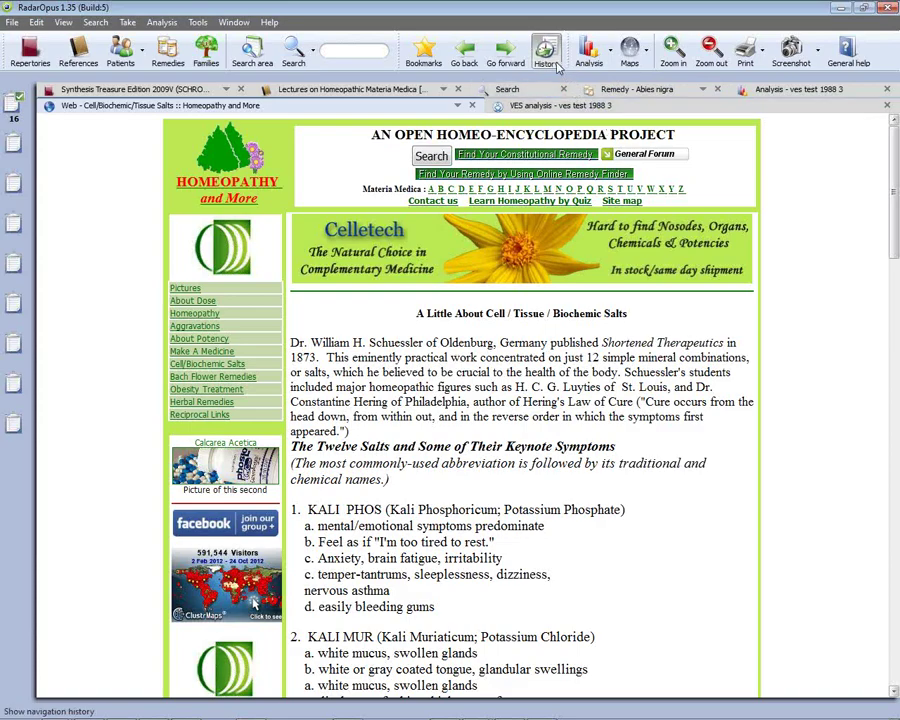
left_click(558, 66)
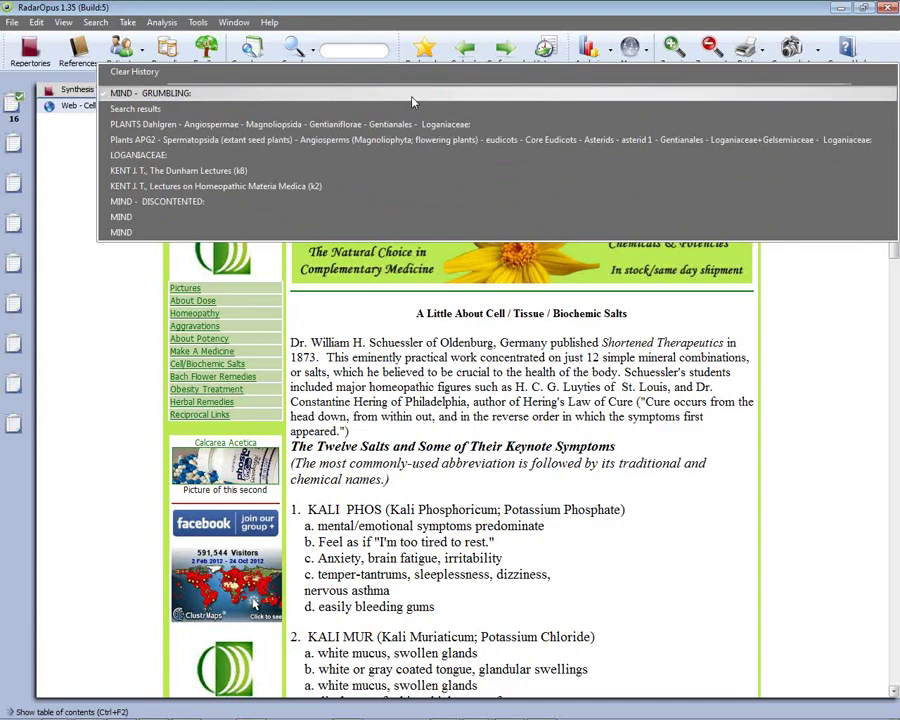
left_click(412, 99)
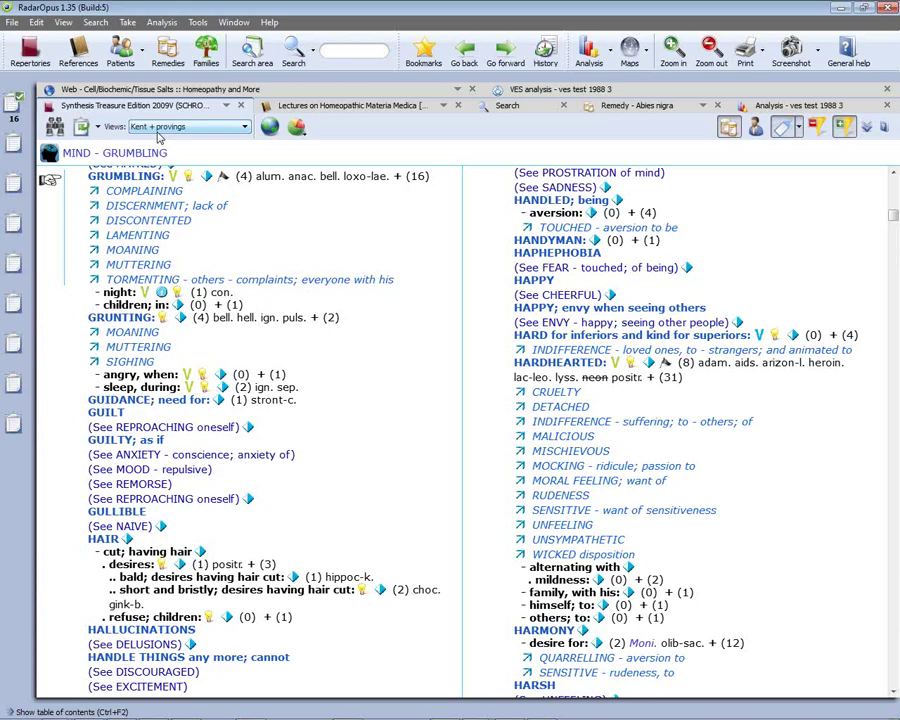
Change the Synthesis repertory's view to Full repertory for comparison, and set it to Kent + Vithoulkas.
left_click(244, 127)
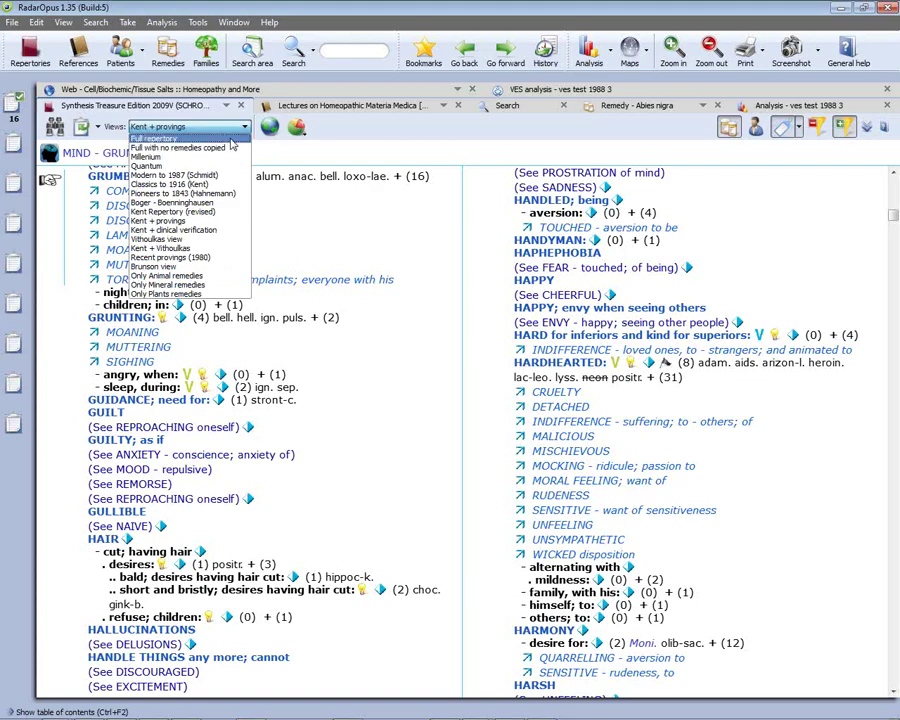
left_click(232, 140)
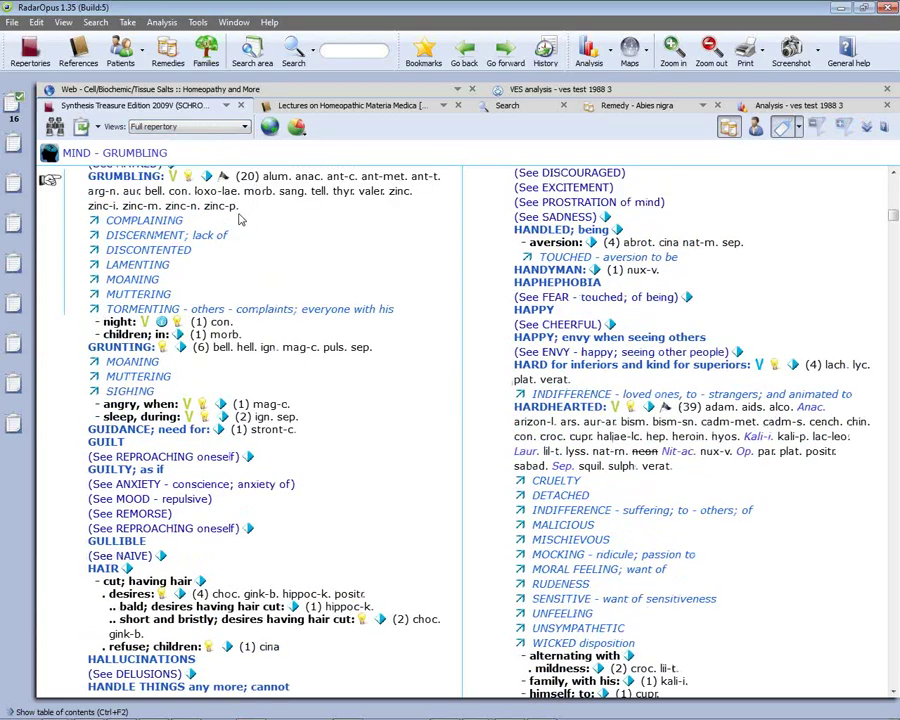
left_click(246, 130)
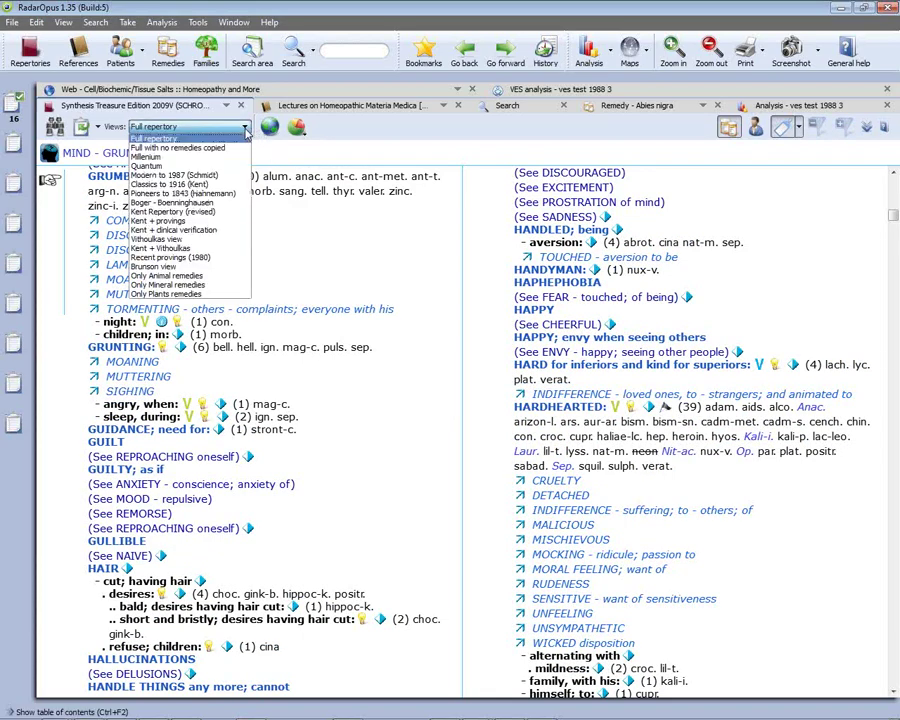
left_click(198, 249)
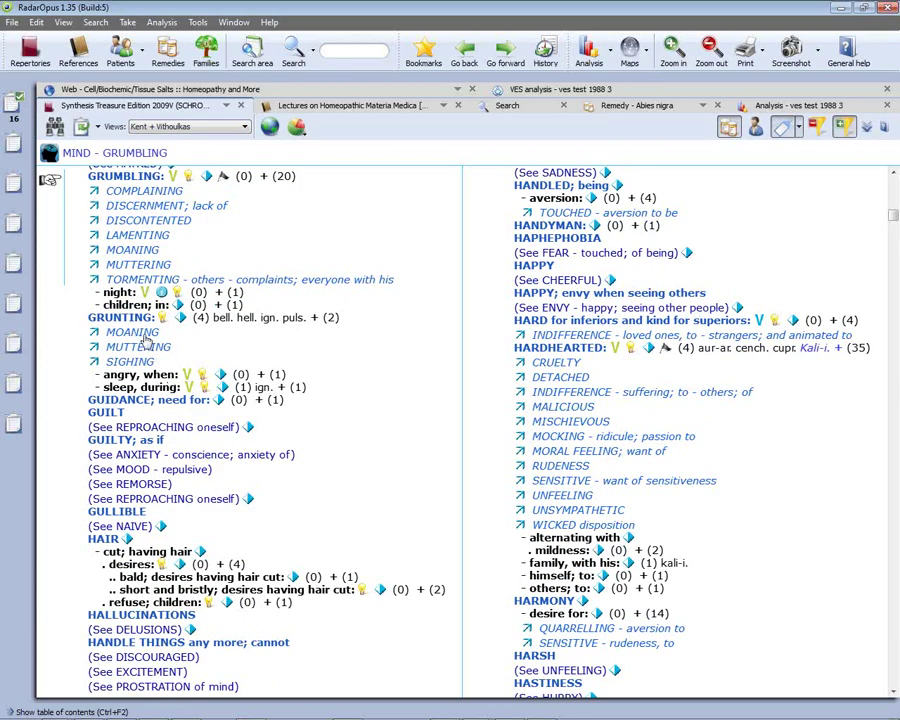
Follow the LAMENTING cross-reference, and review the repertory screen options for remedies and authors before hiding them.
left_click(124, 236)
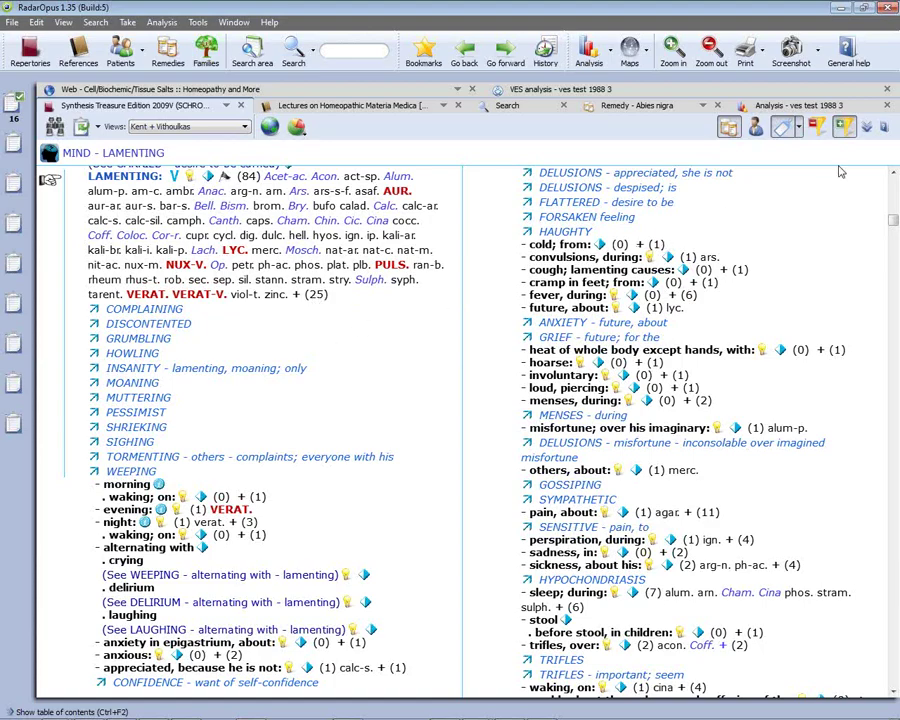
left_click(869, 127)
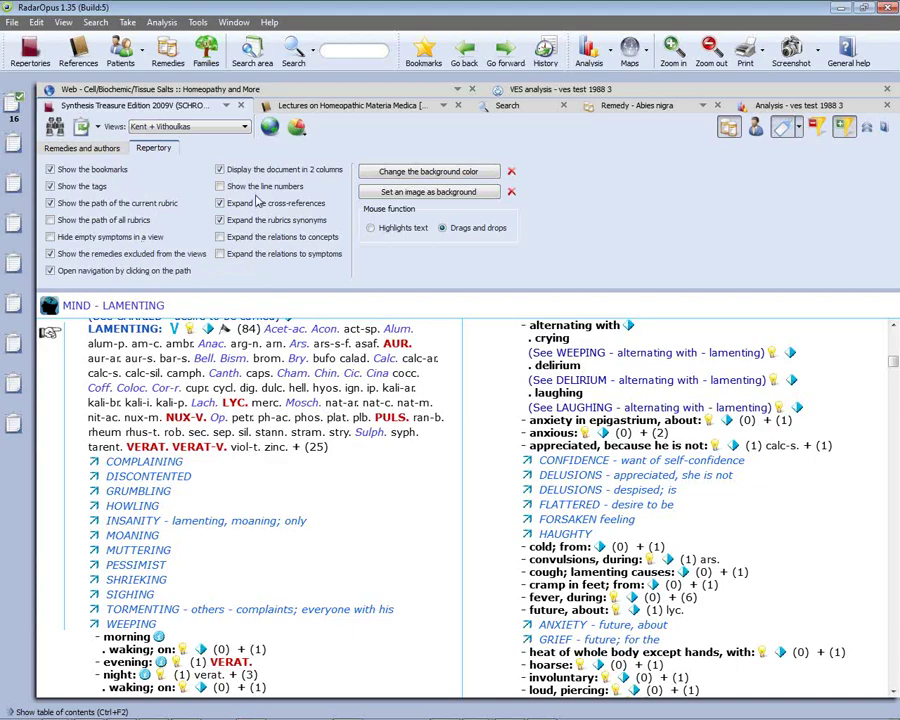
left_click(112, 150)
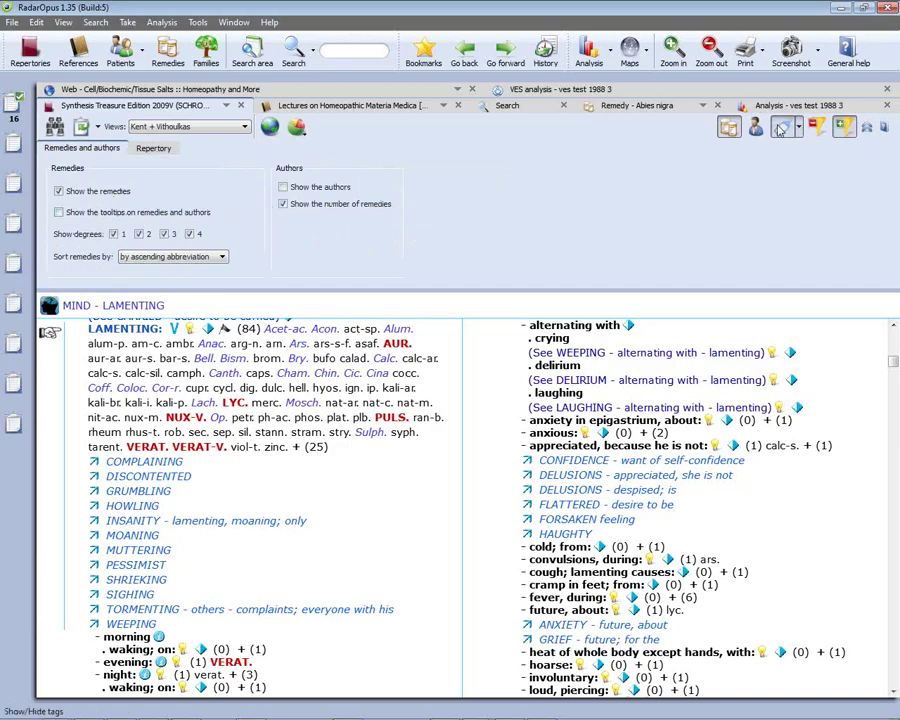
left_click(848, 130)
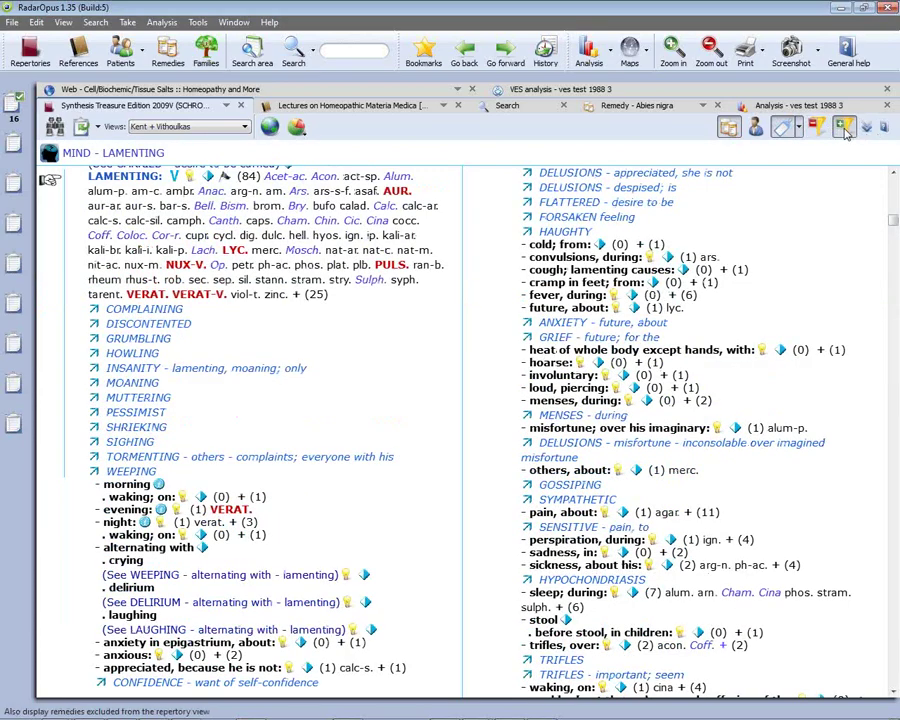
Toggle the display of remedies excluded from the repertory view off and on twice for the LAMENTING rubric.
left_click(845, 133)
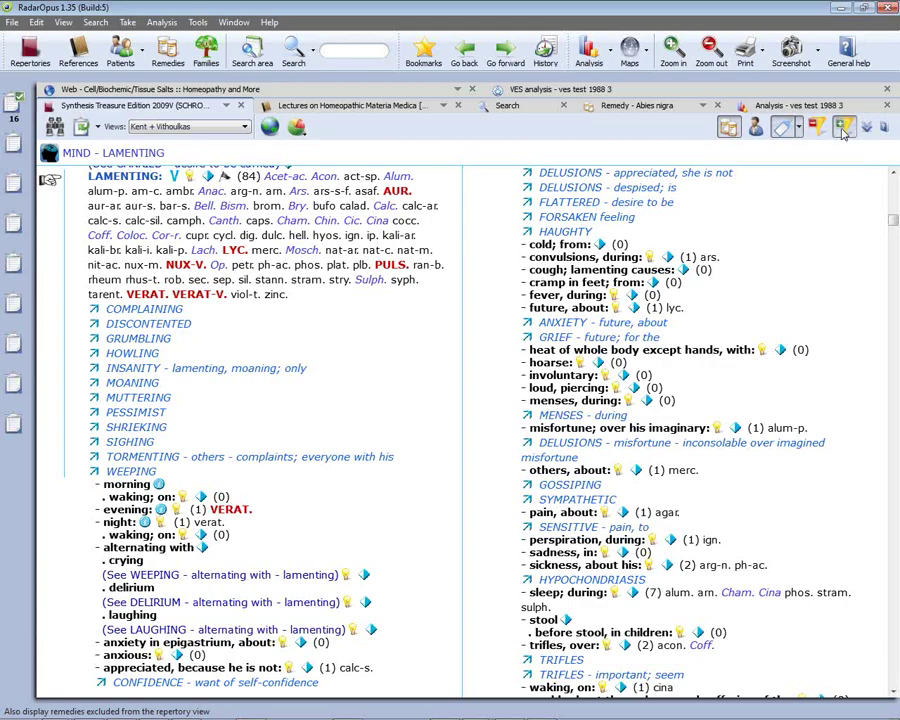
left_click(843, 131)
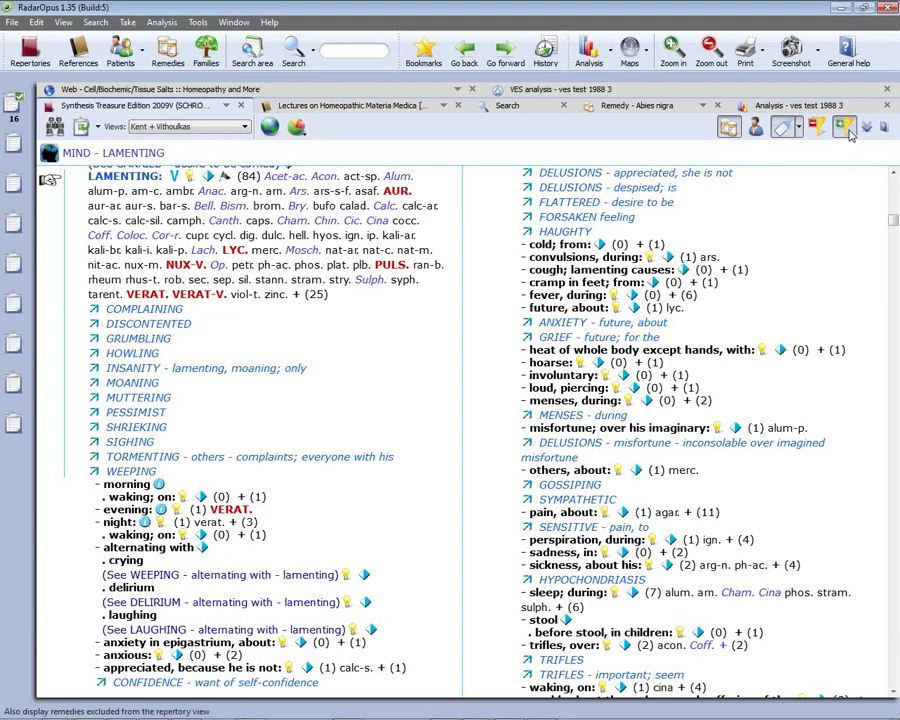
left_click(843, 131)
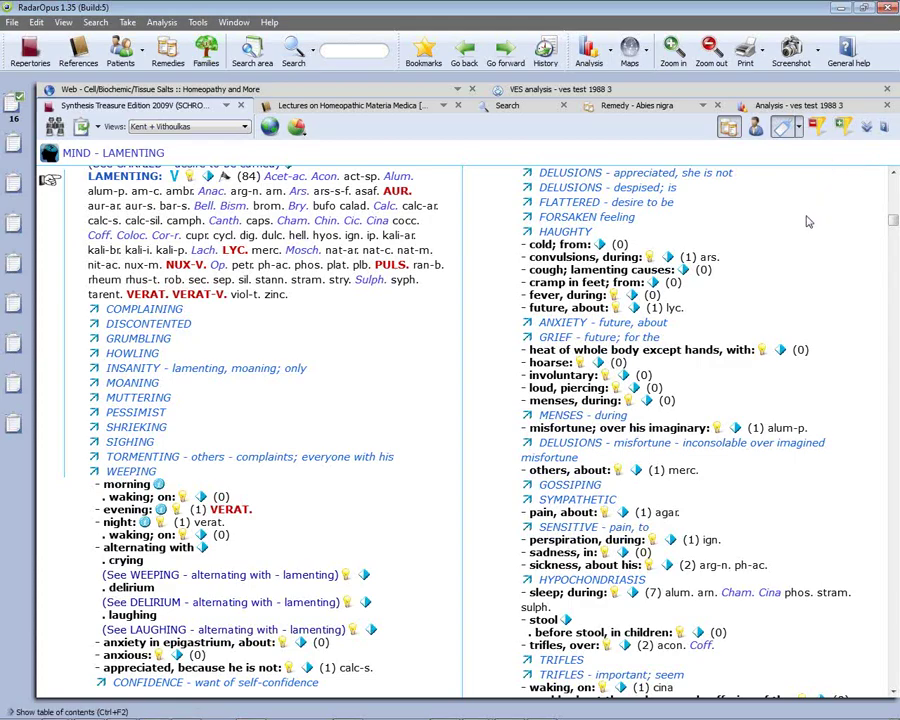
left_click(846, 129)
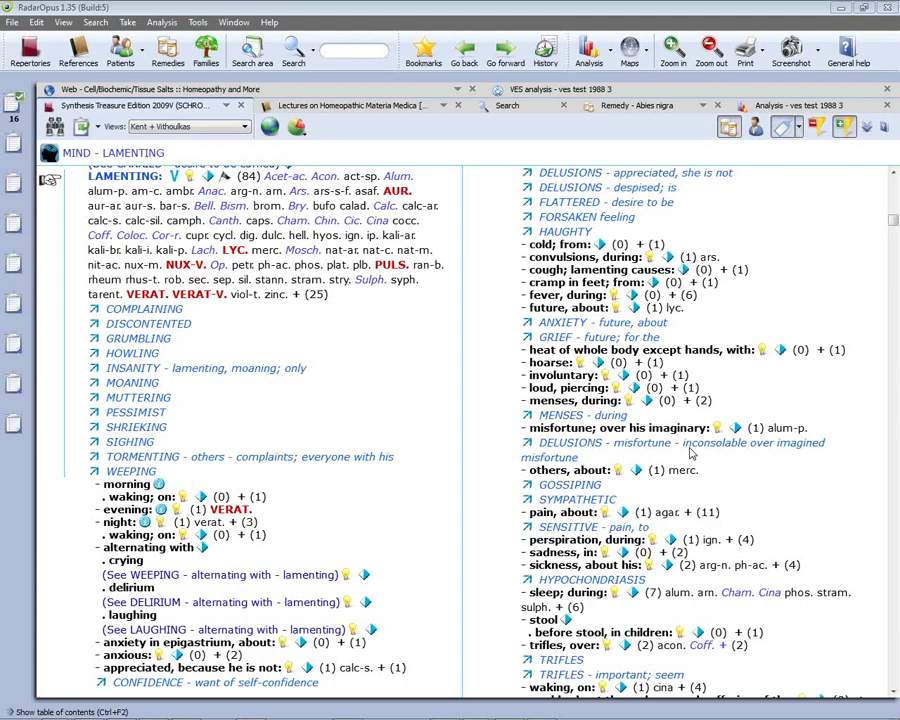
Return to the Search document, hide its table of contents, and clear the Verbascum thapsus search.
left_click(511, 107)
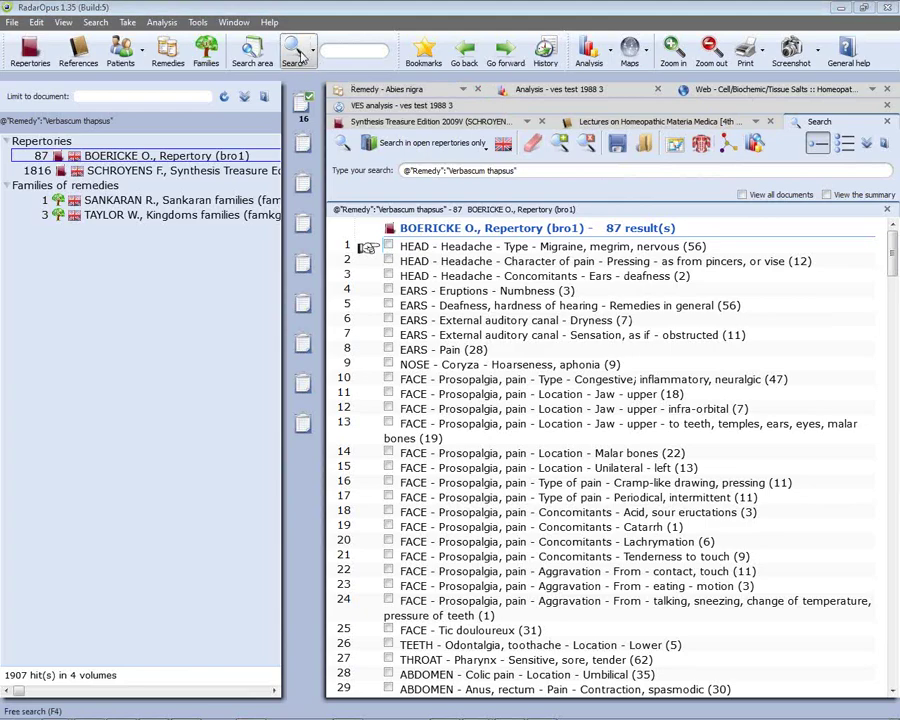
left_click(818, 121)
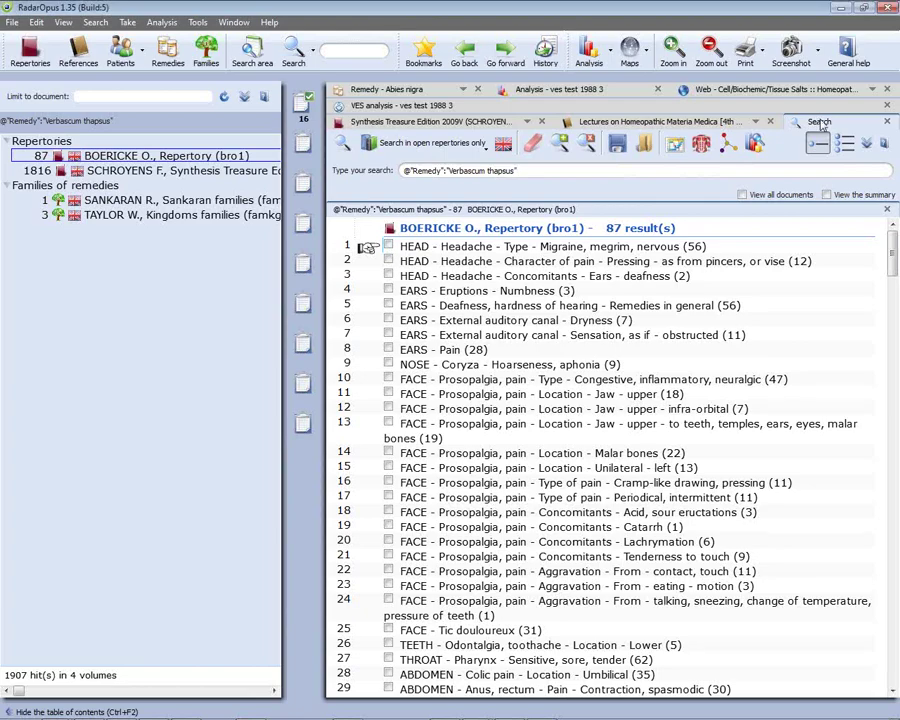
left_click(818, 121)
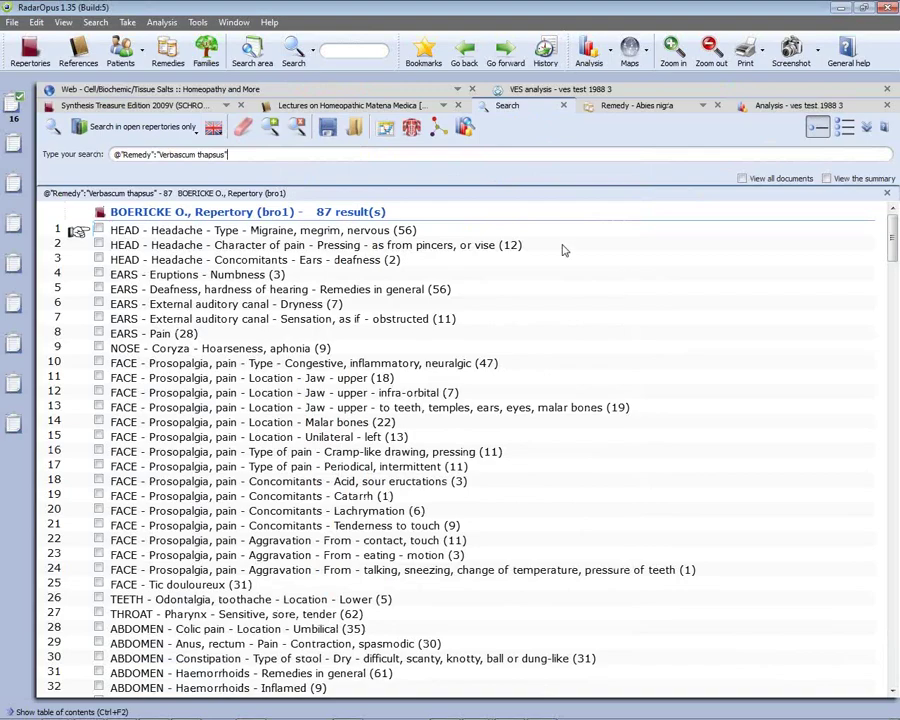
key("Escape")
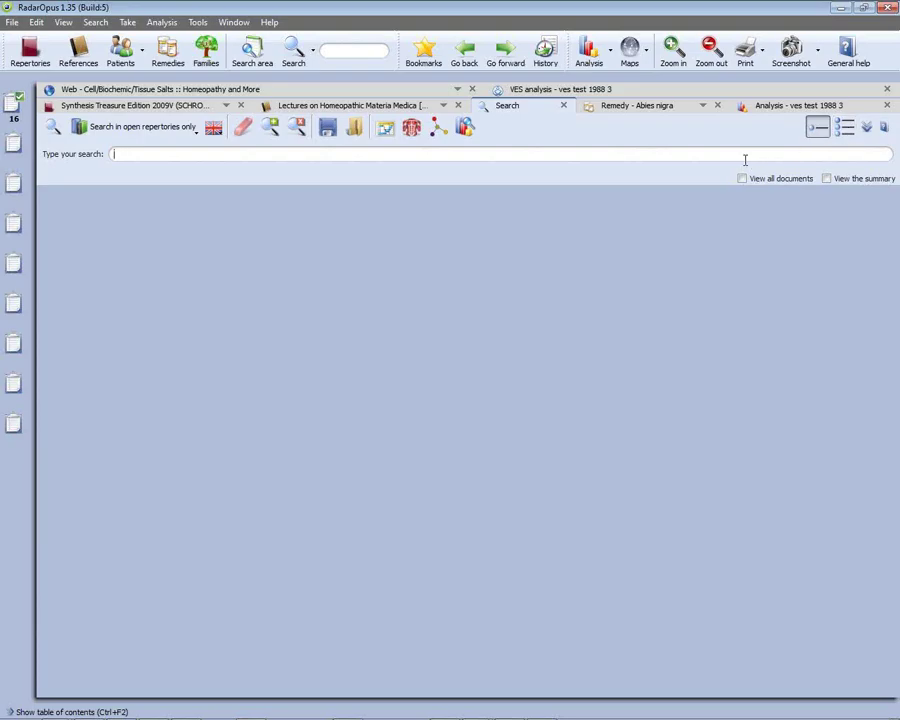
Switch to the multi-field search form and add Bellis perennis (bell-p.) as a remedy criterion.
left_click(847, 127)
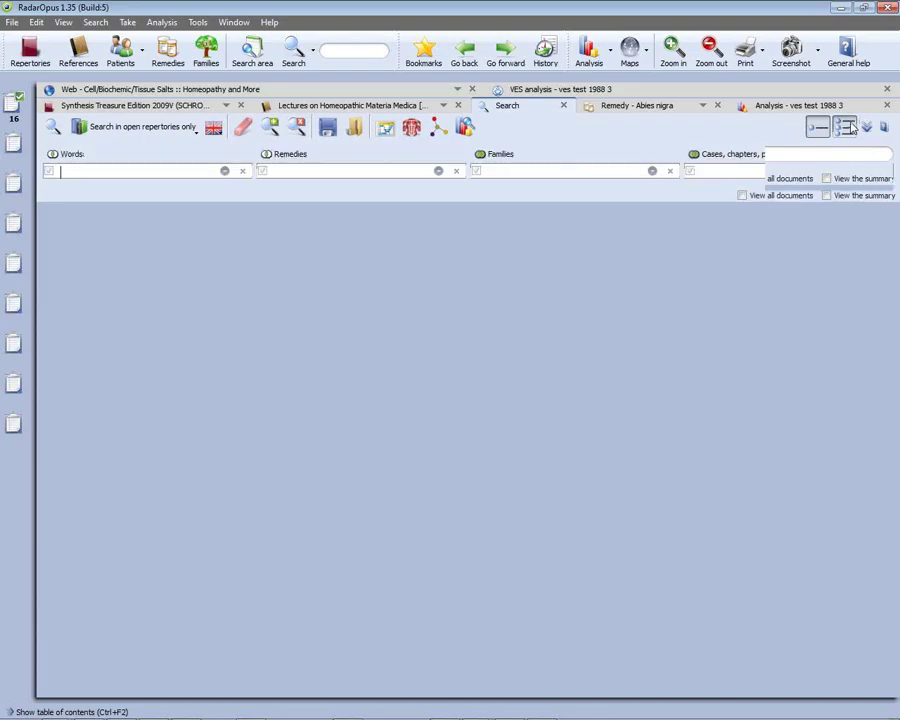
left_click(310, 172)
type("bell-p")
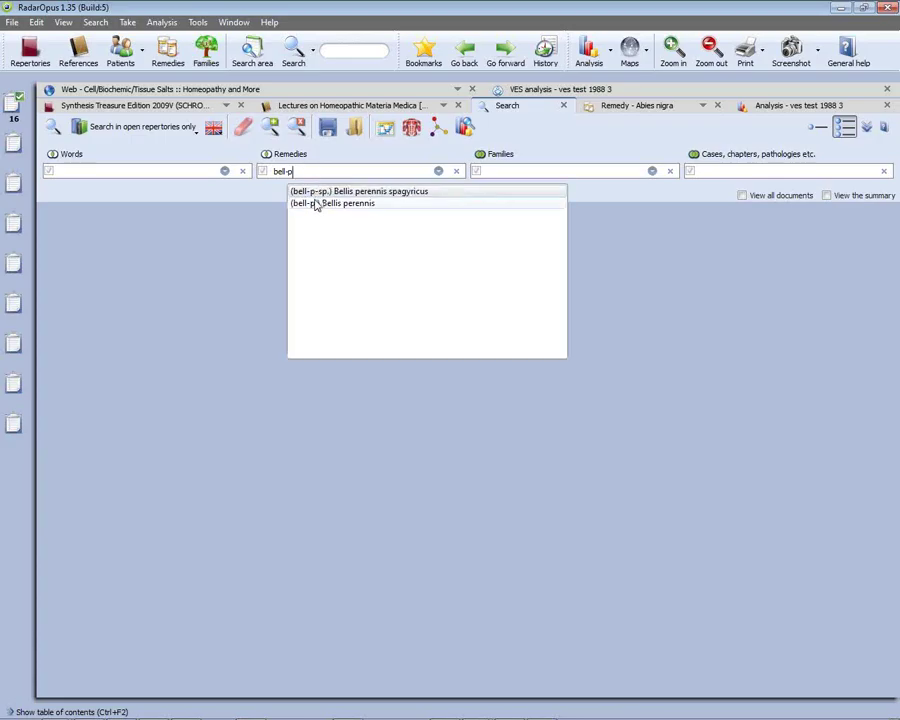
left_click(315, 204)
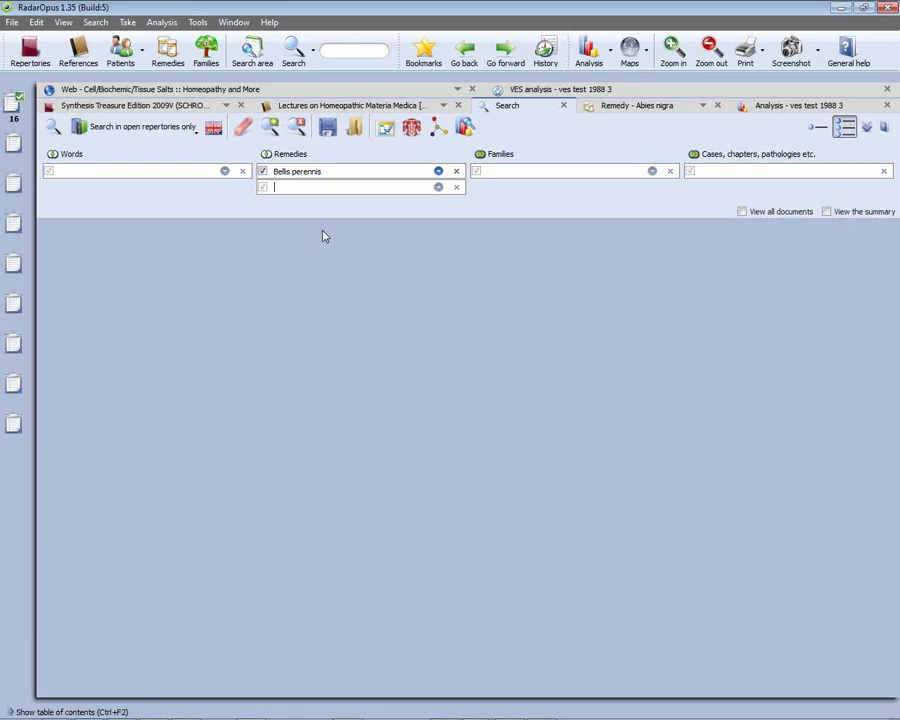
Search all documents for Bellis perennis, and review the list of documents with hits and the available search scopes.
left_click(108, 132)
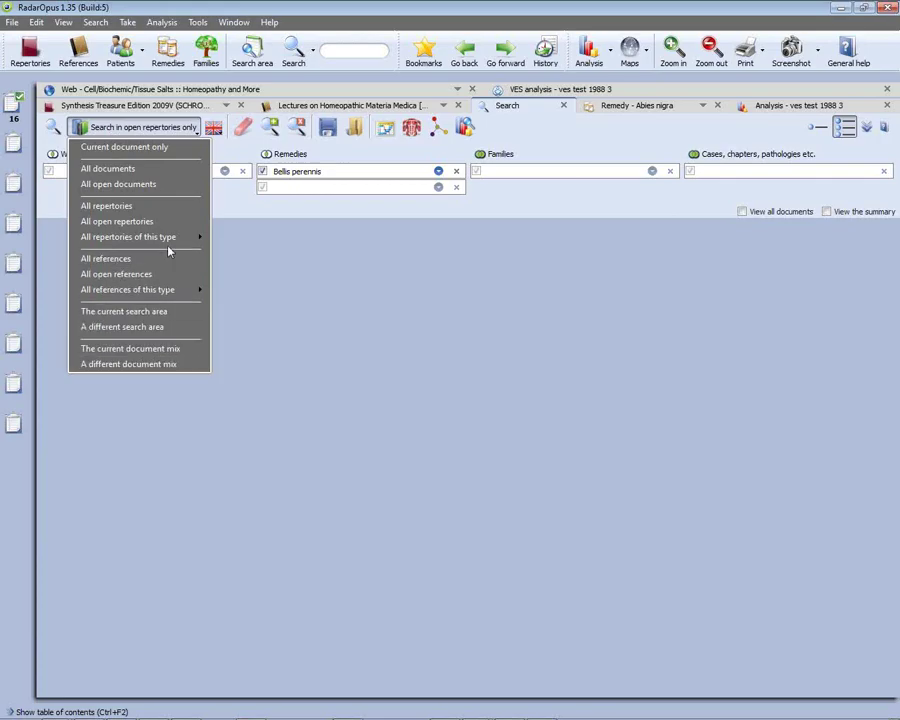
mouse_move(168, 240)
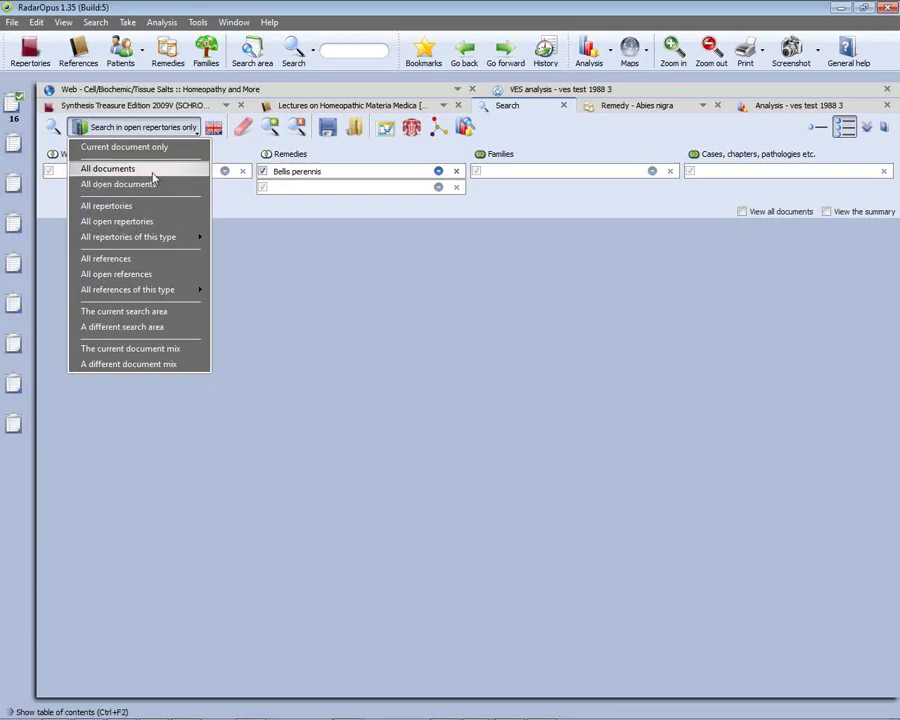
left_click(153, 177)
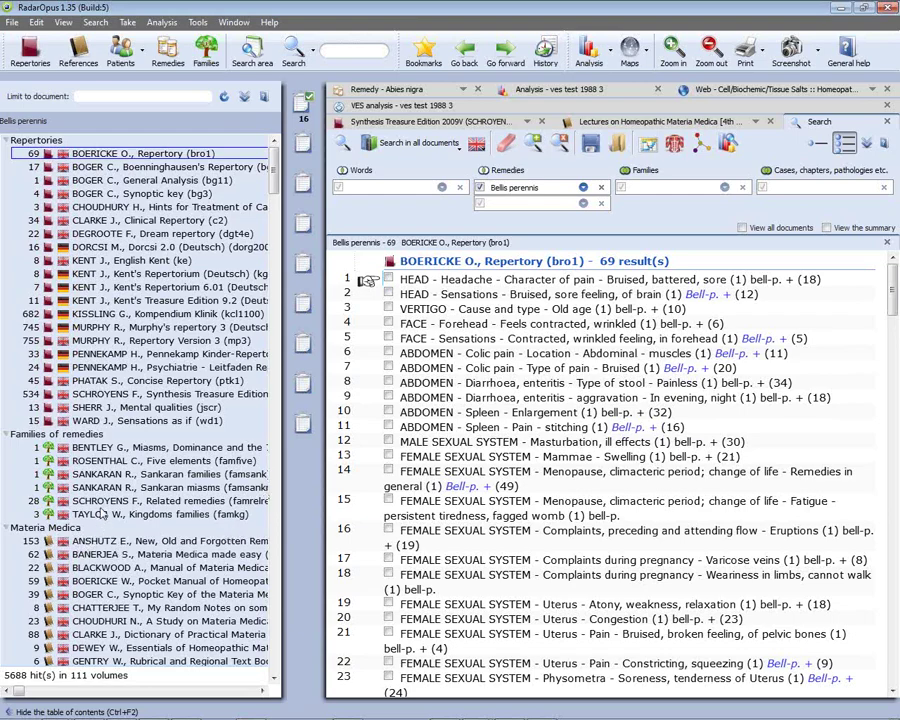
left_click(273, 604)
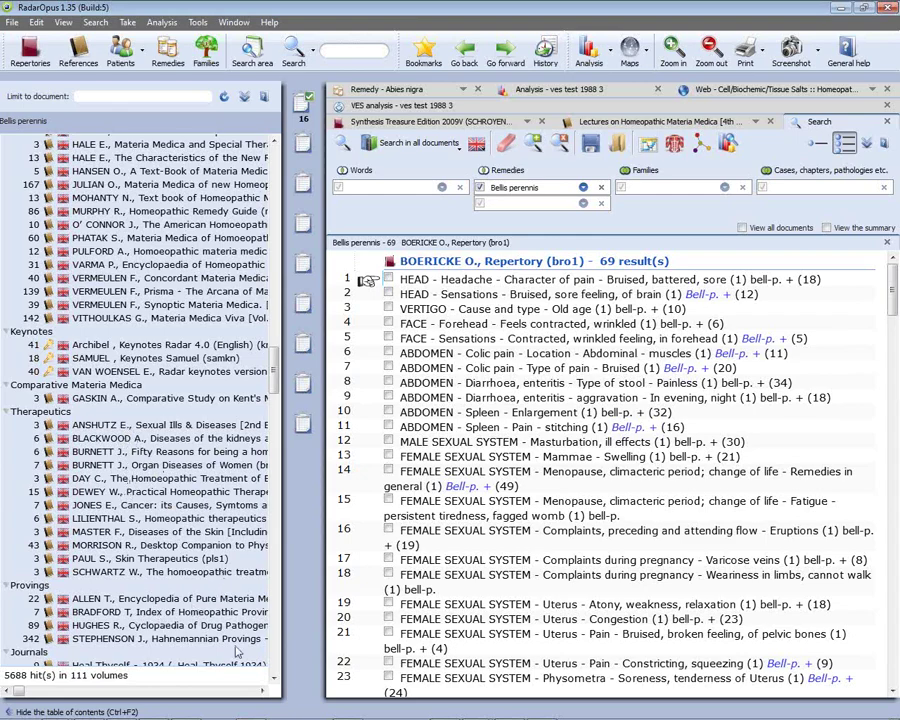
left_click(274, 606)
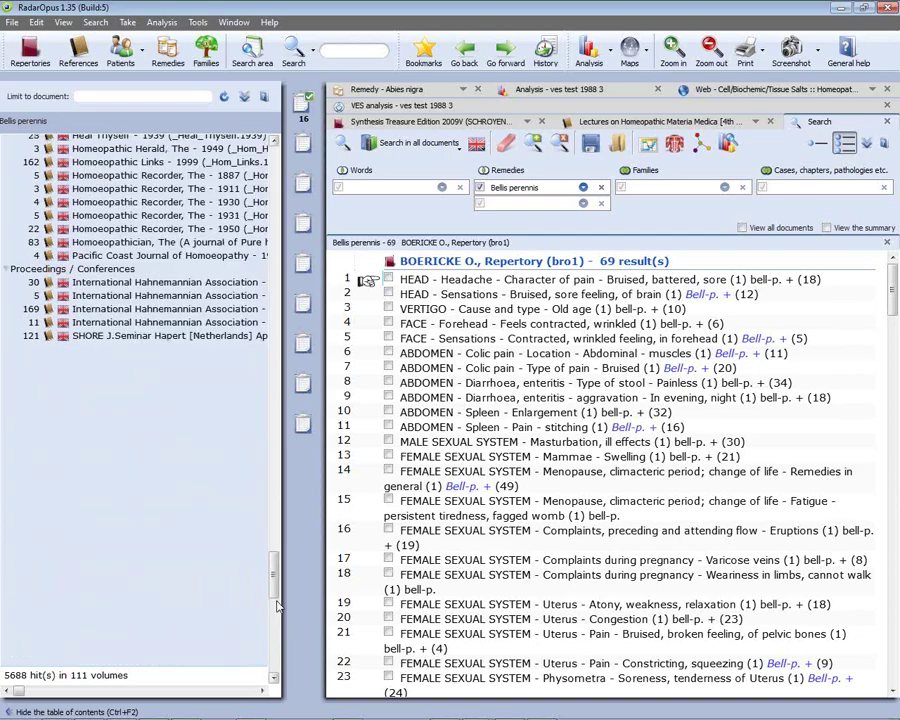
left_click(275, 168)
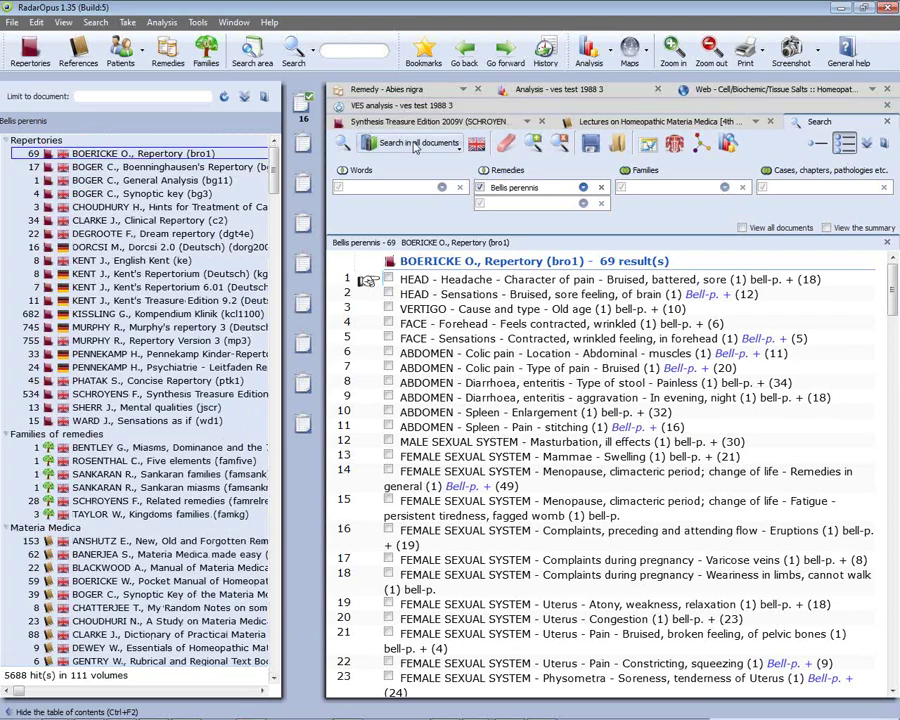
left_click(416, 145)
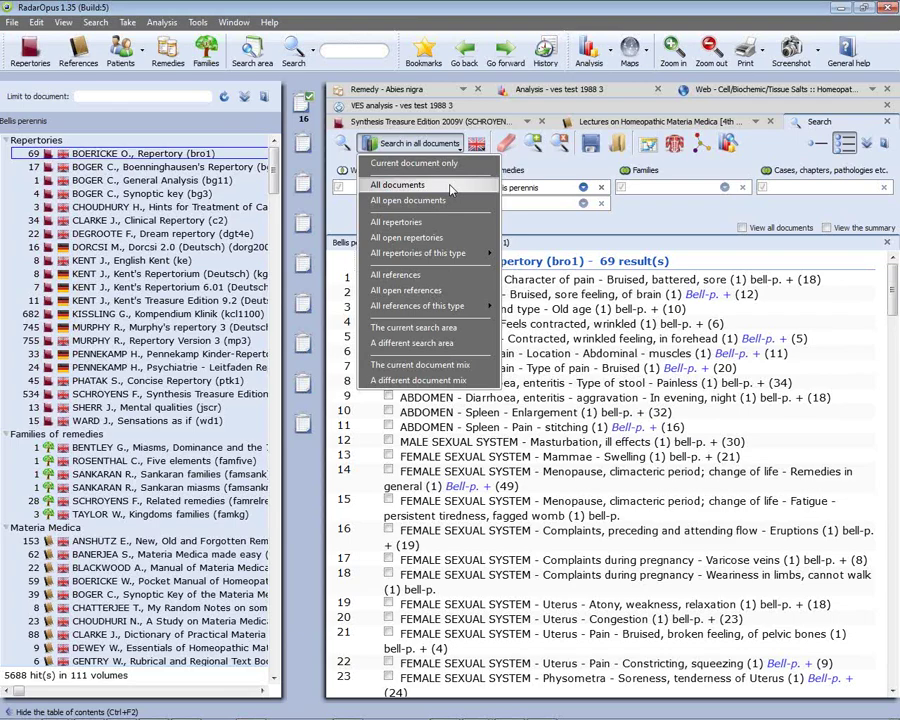
Return to the Synthesis repertory, hide the table of contents, and show the authors before reviewing the options for aur. in LAMENTING.
left_click(437, 121)
left_click(437, 121)
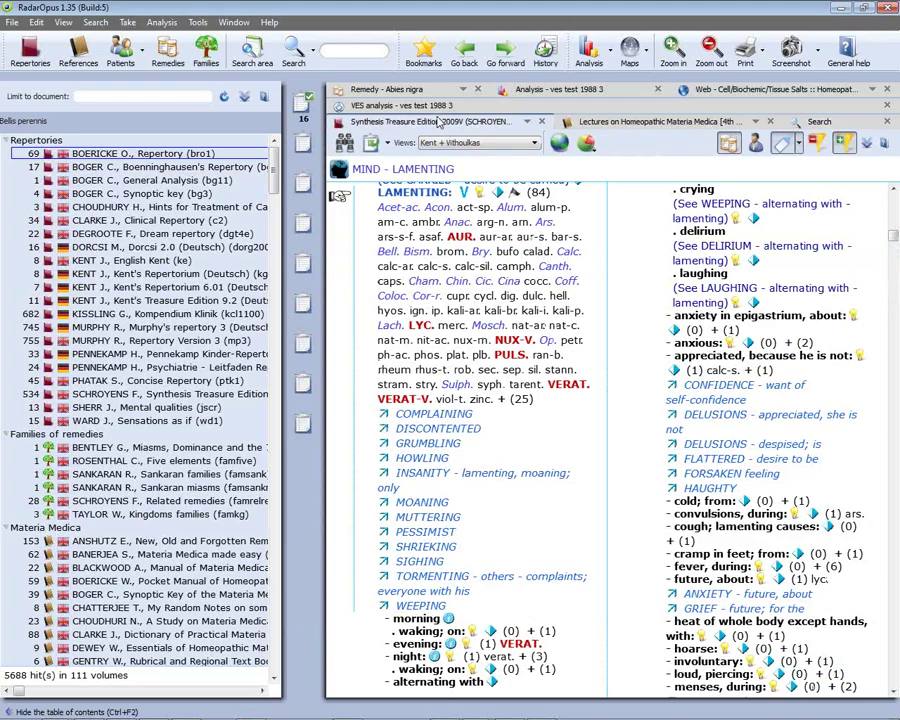
key("ctrl+F2")
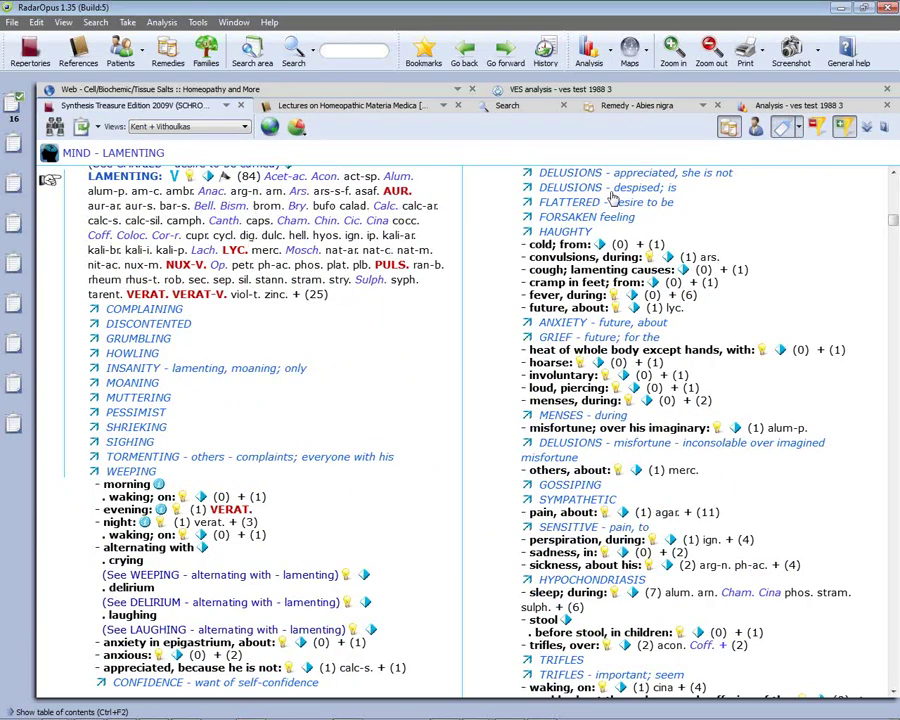
left_click(756, 128)
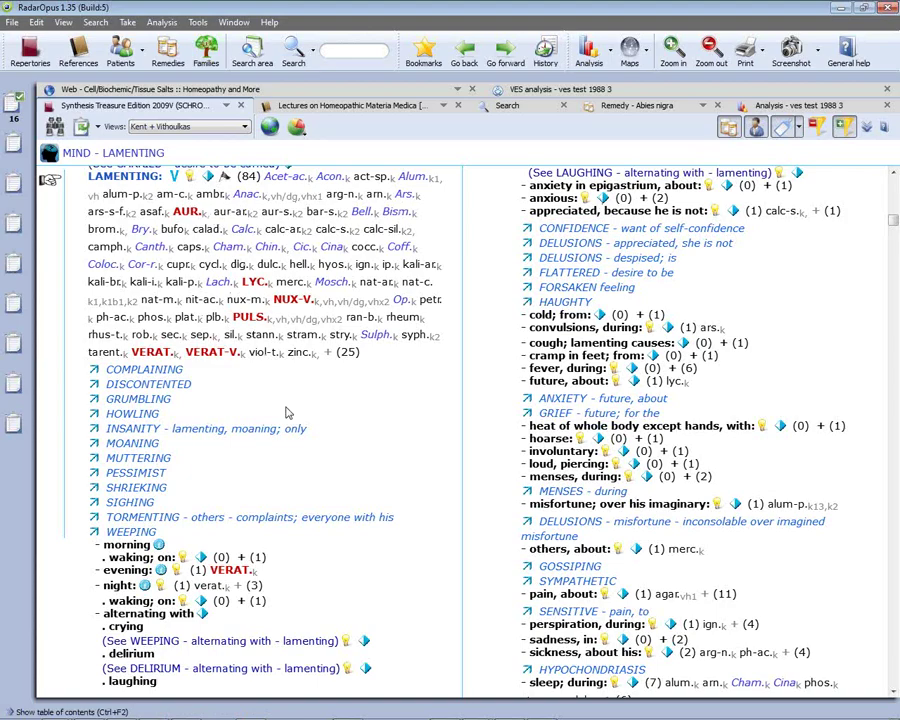
right_click(191, 214)
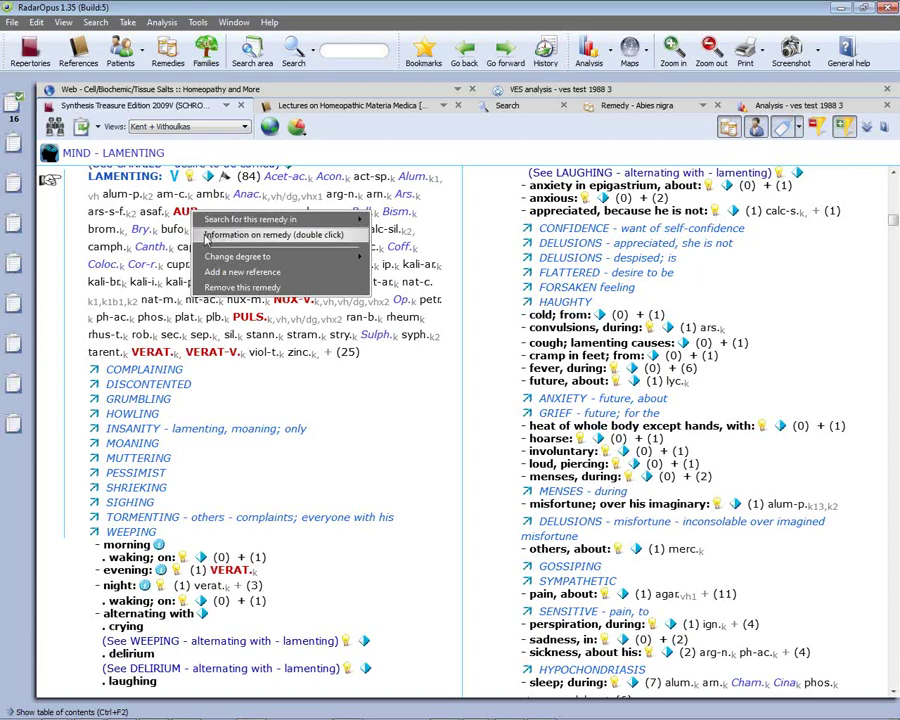
mouse_move(214, 260)
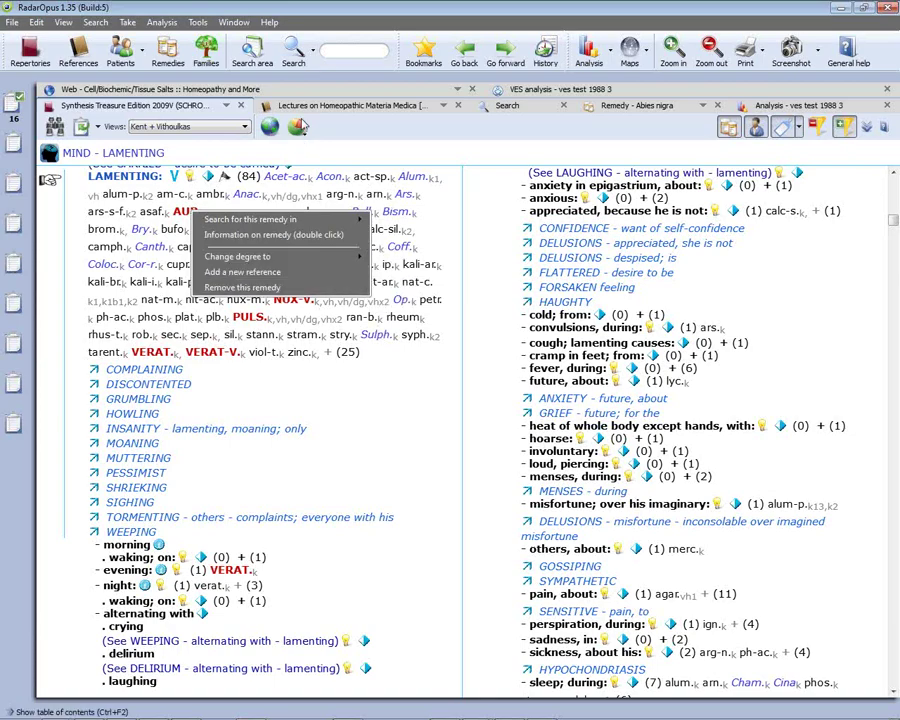
In Lectures on Homeopathic Materia Medica, review the editing and linking options for the first symptom of Aesculus hippocastanum.
left_click(312, 106)
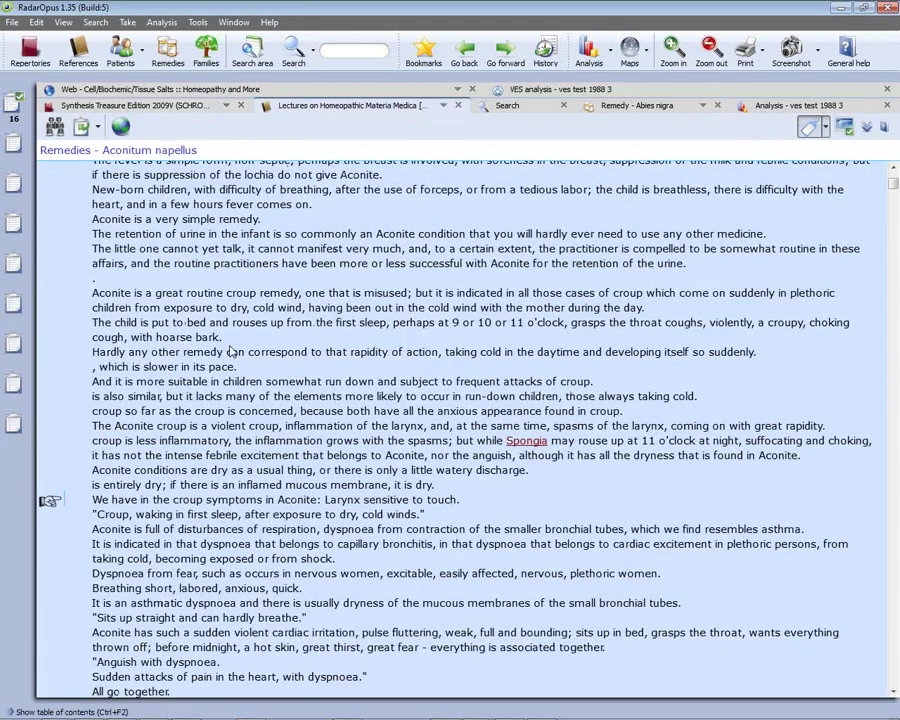
scroll(230, 351, "down", 20)
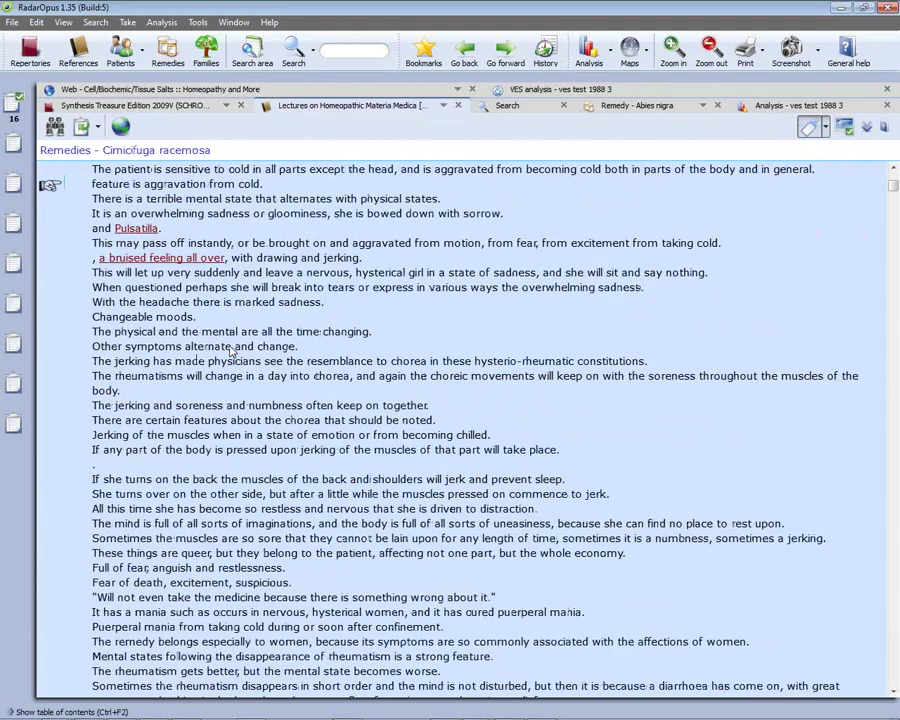
scroll(231, 350, "down", 12)
scroll(230, 352, "down", 12)
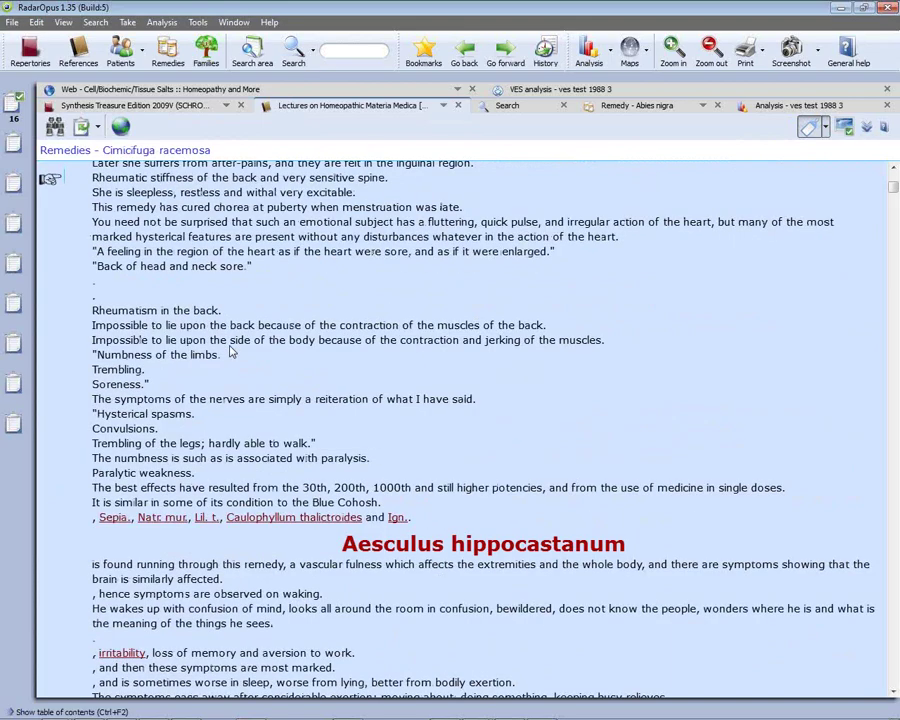
right_click(145, 568)
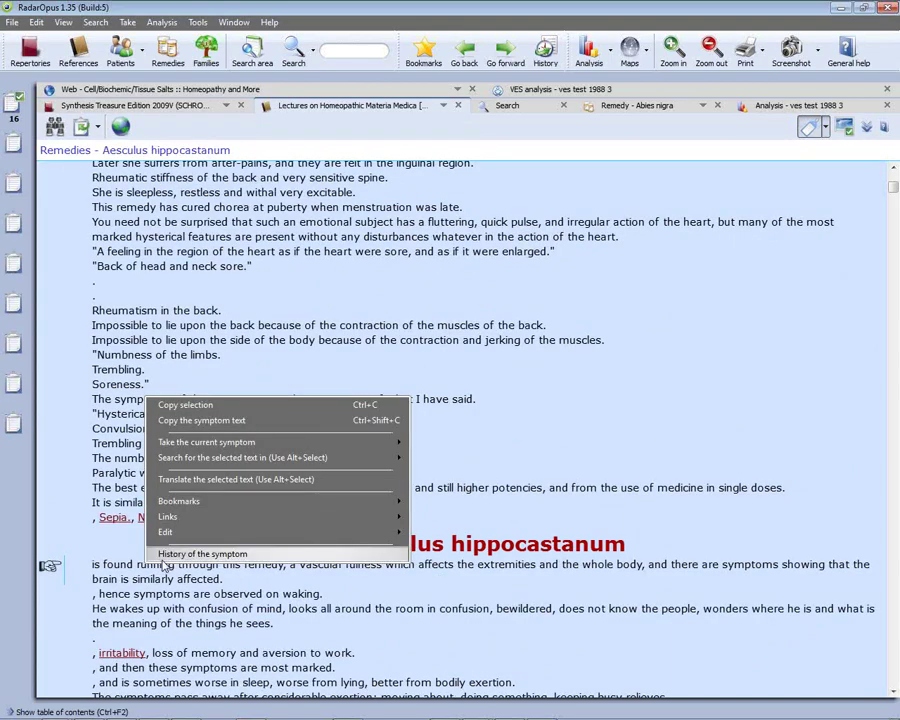
mouse_move(228, 540)
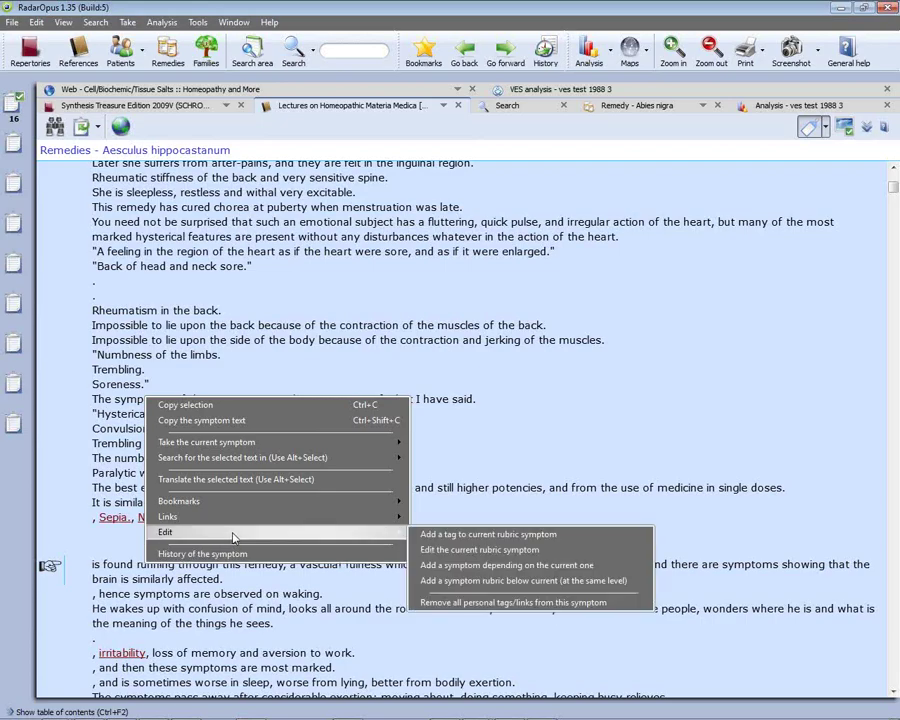
mouse_move(250, 507)
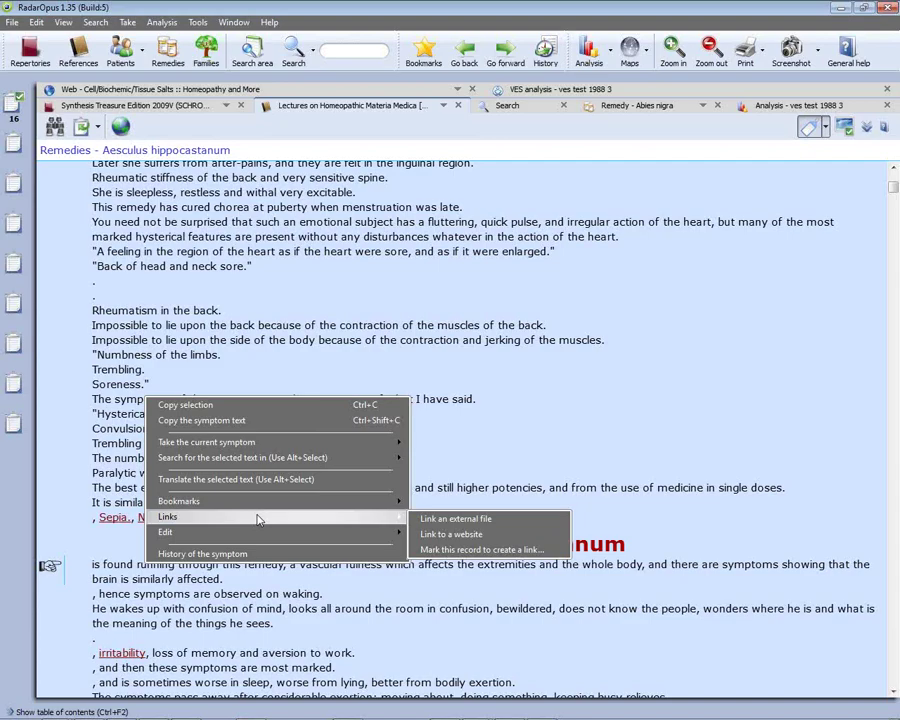
Switch to RADAR 10.5 and close the Vithoulkas Expert System window.
key("alt+Tab")
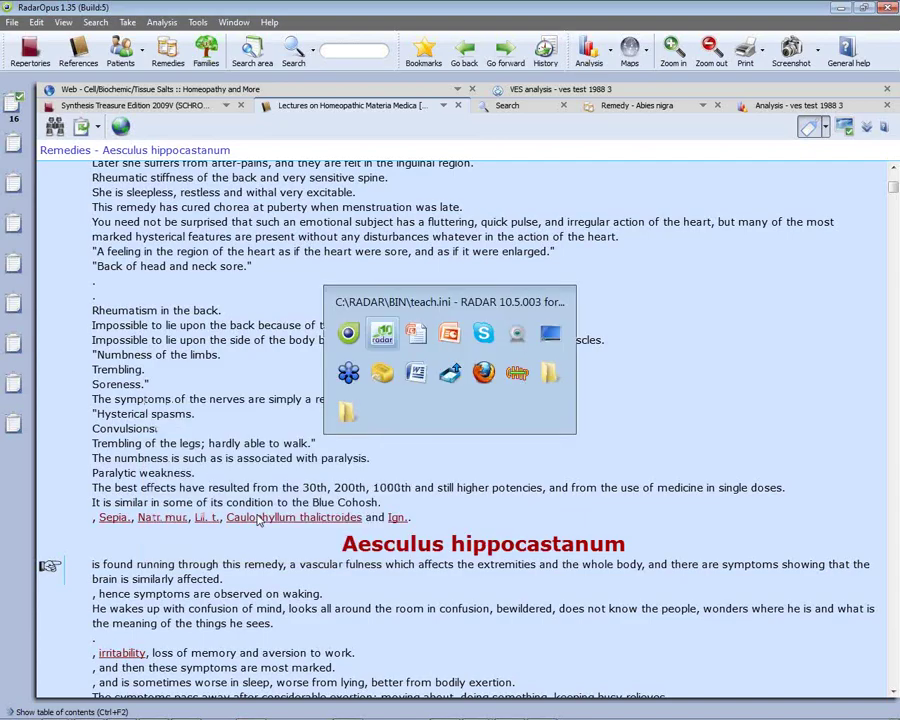
key("Escape")
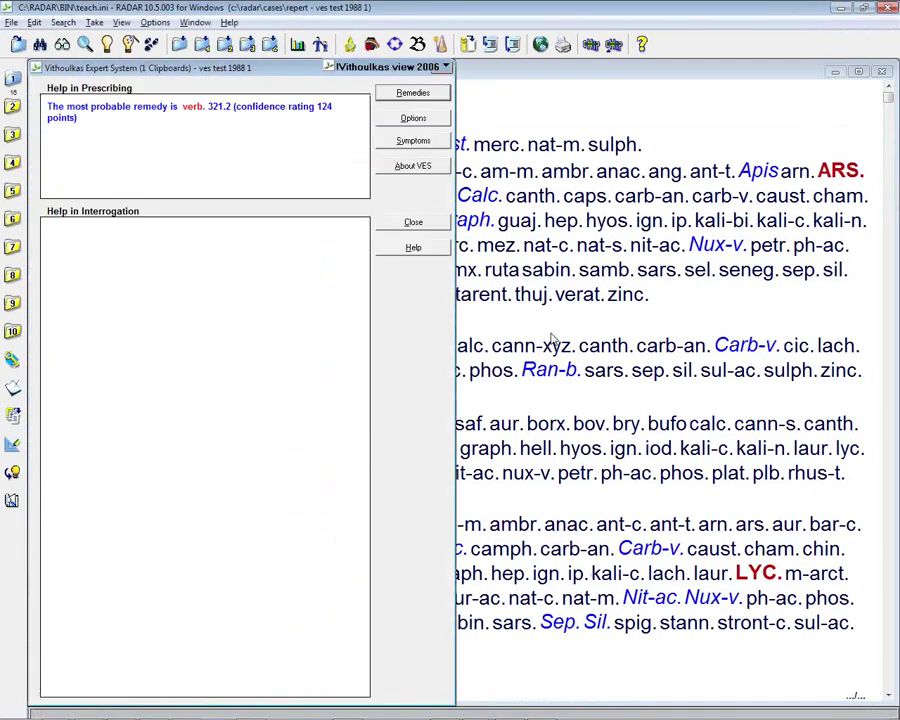
key("Escape")
Find the rubric FALLING; sensation of in the ABDOMEN chapter of Synthesis TE 2009 Vet.
type("abb")
key("Return")
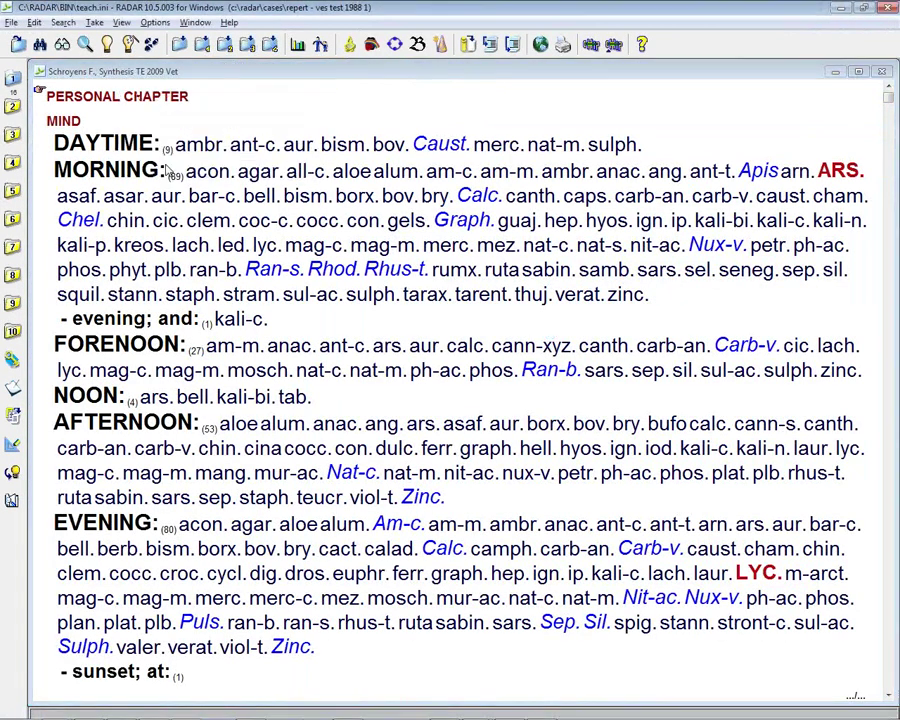
type("abd")
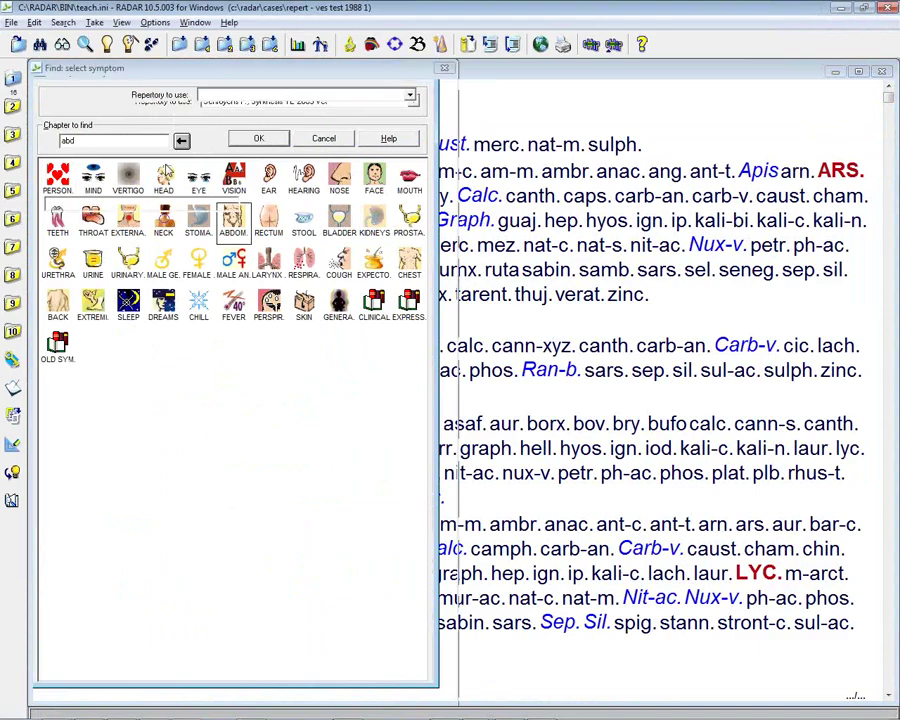
key("Return")
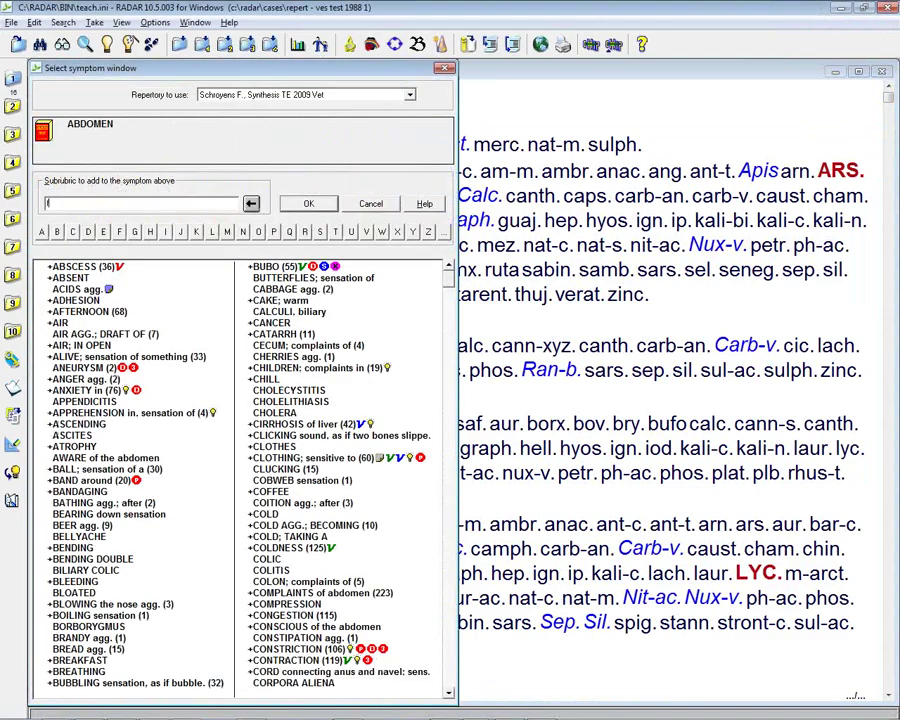
type("fa")
key("Return")
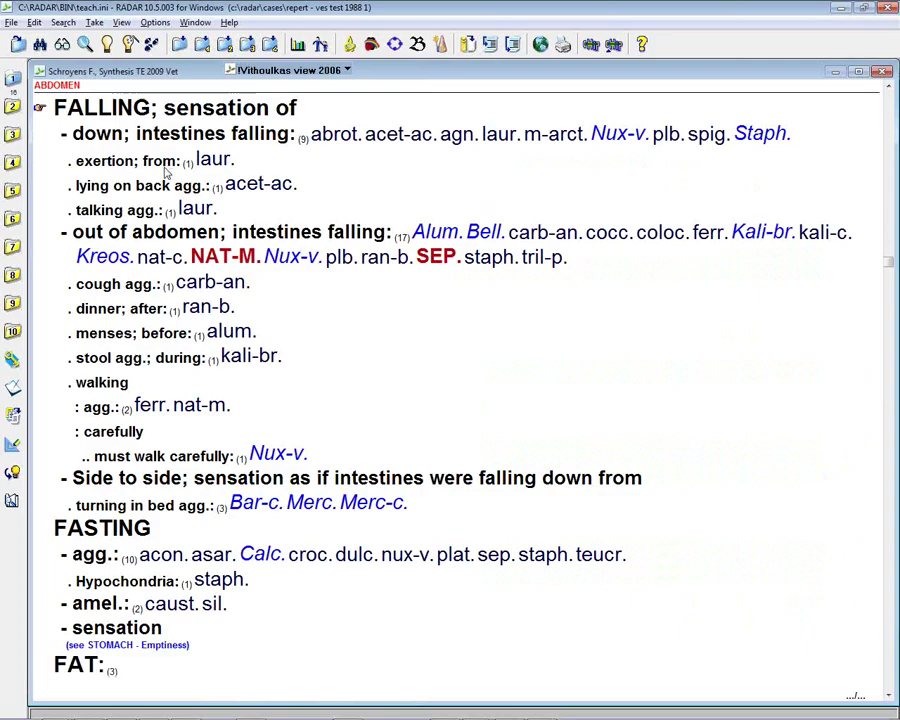
Show the author references in the repertory and view the note for reference a1 on spig. under "down; intestines falling".
key("ctrl+r")
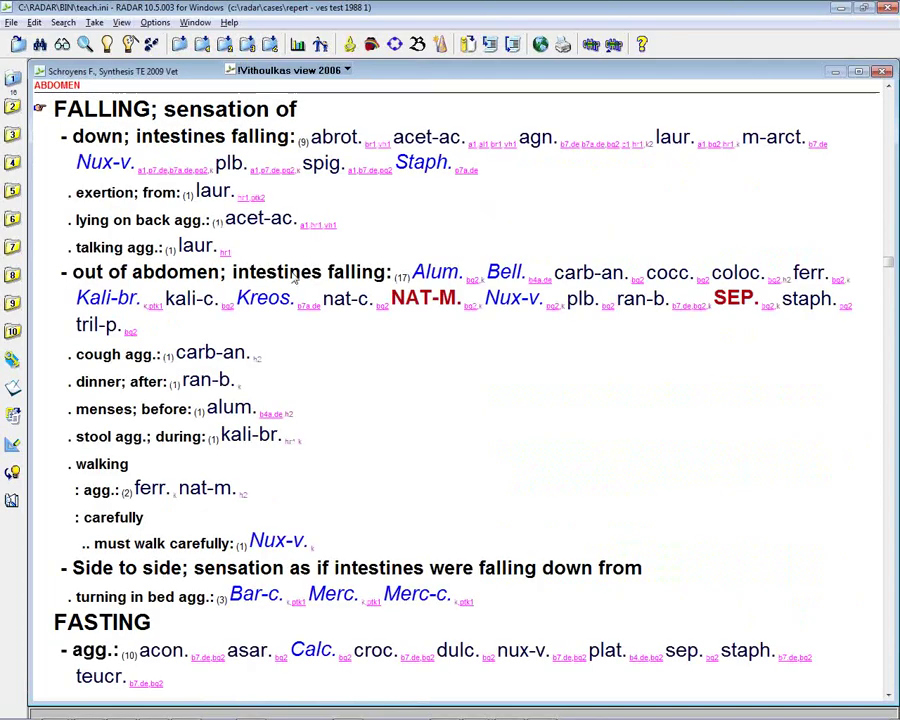
left_click(352, 174)
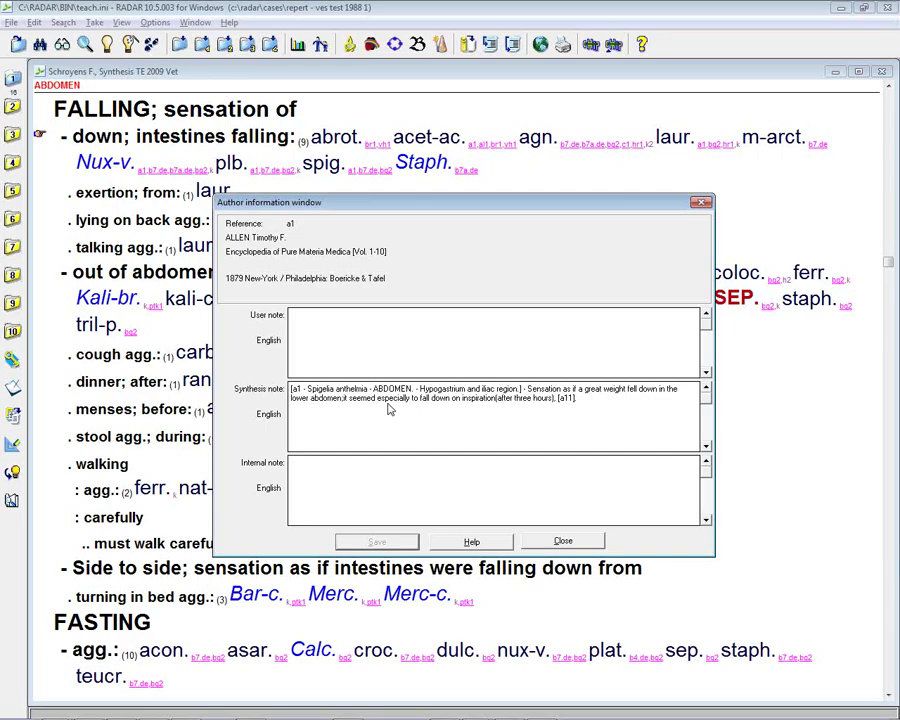
Switch back to RadarOpus, list all repertories, and review the list's display options and the commands for selecting titles.
key("alt+Tab")
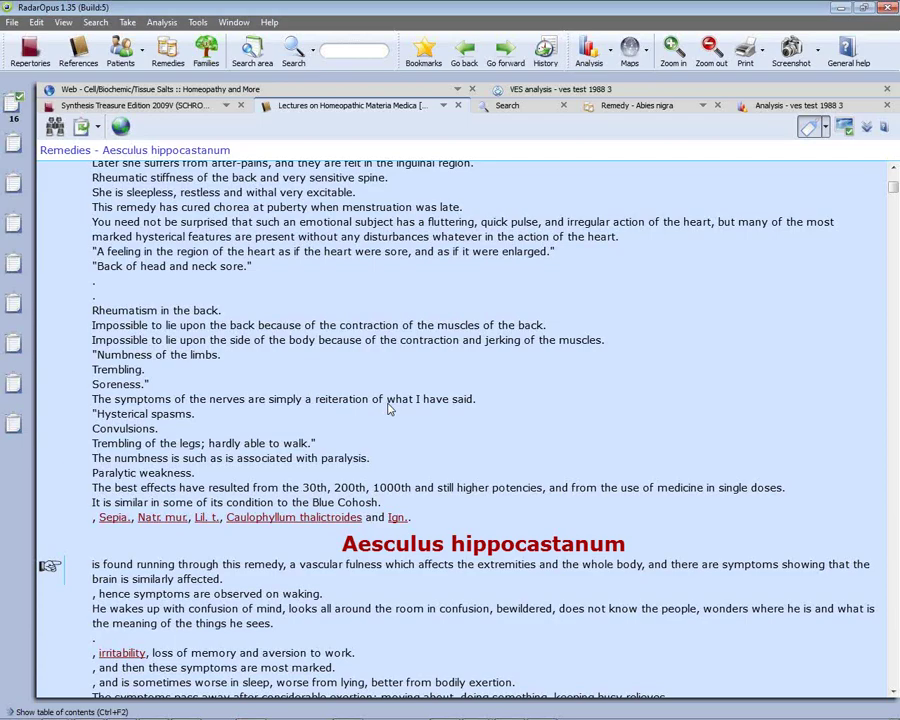
left_click(35, 60)
key("BackSpace")
key("BackSpace")
key("BackSpace")
key("BackSpace")
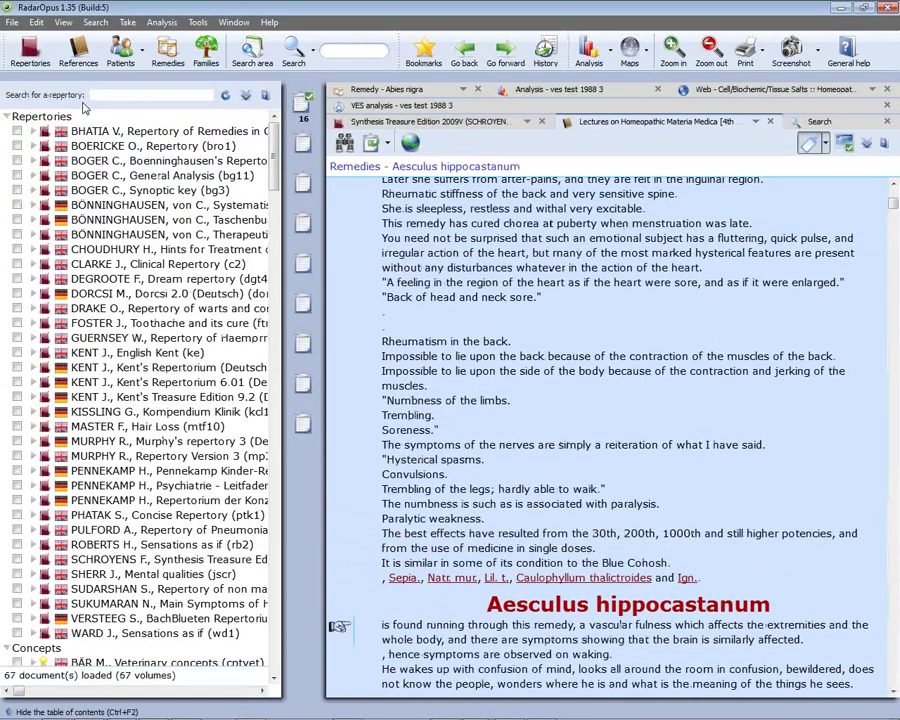
left_click(246, 98)
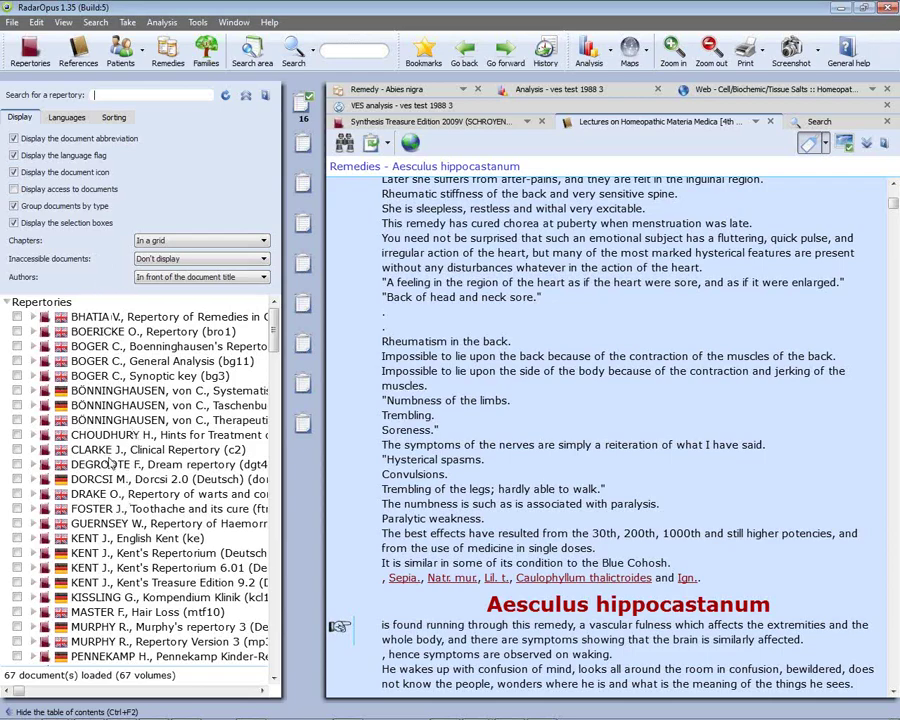
right_click(104, 532)
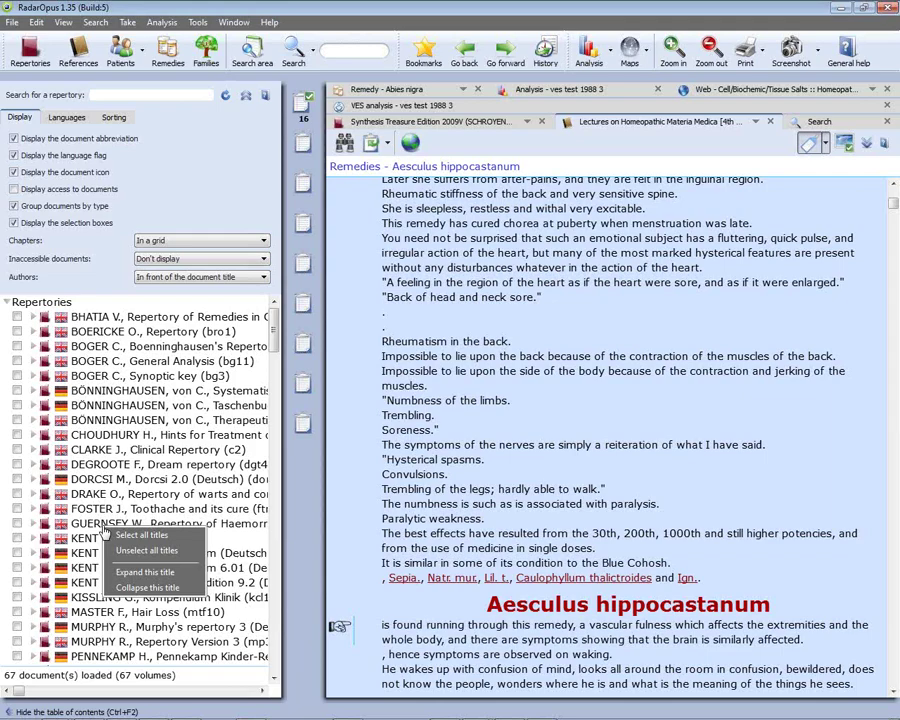
left_click(877, 507)
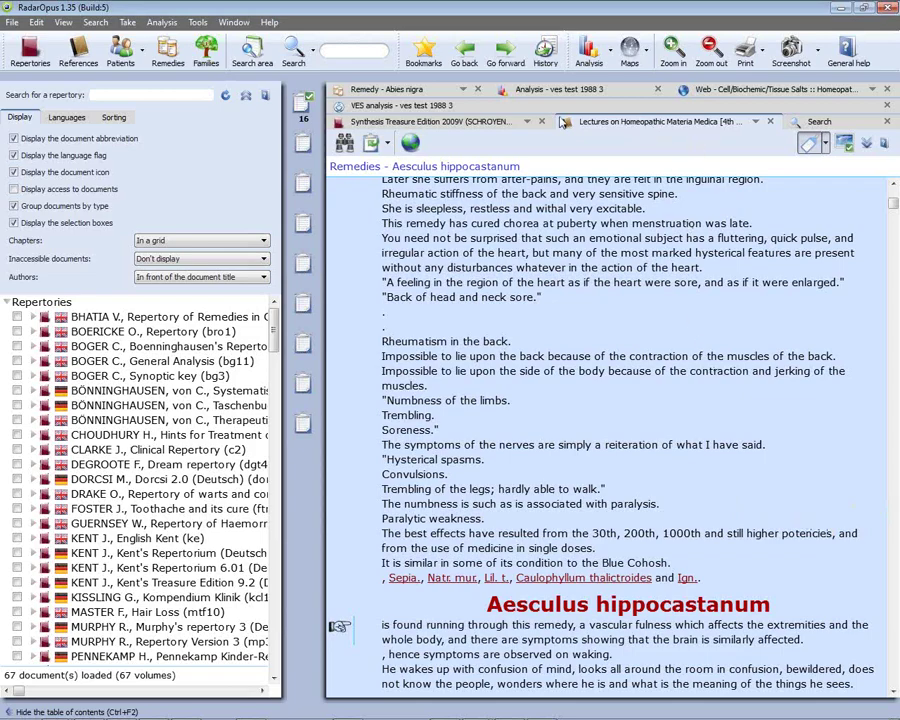
Return to the Search document, hide its table of contents, and clear the Bellis perennis search.
left_click(808, 122)
key("ctrl+F2")
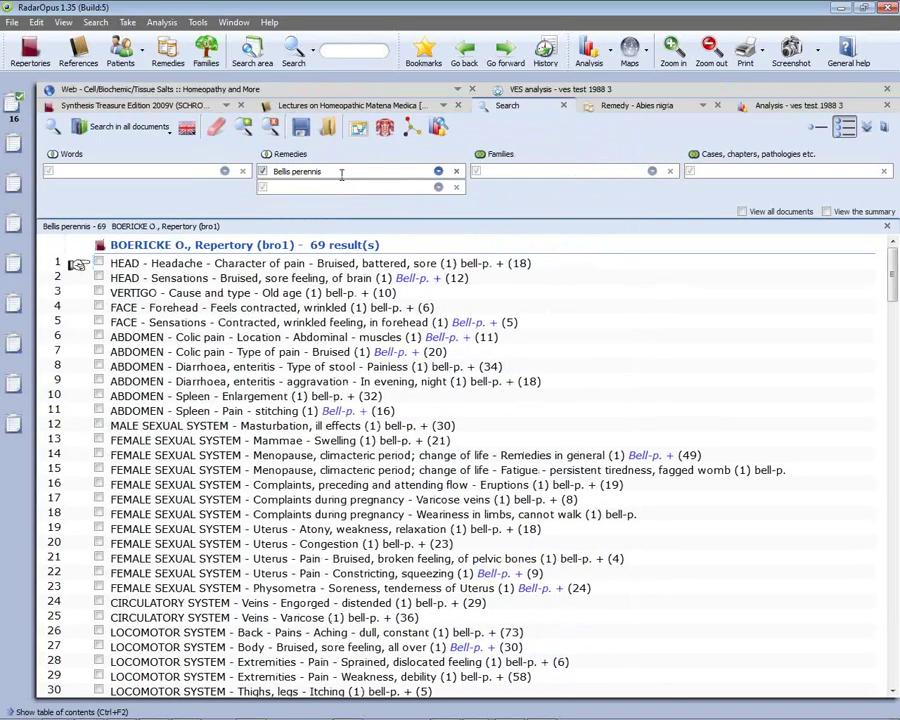
left_click(216, 128)
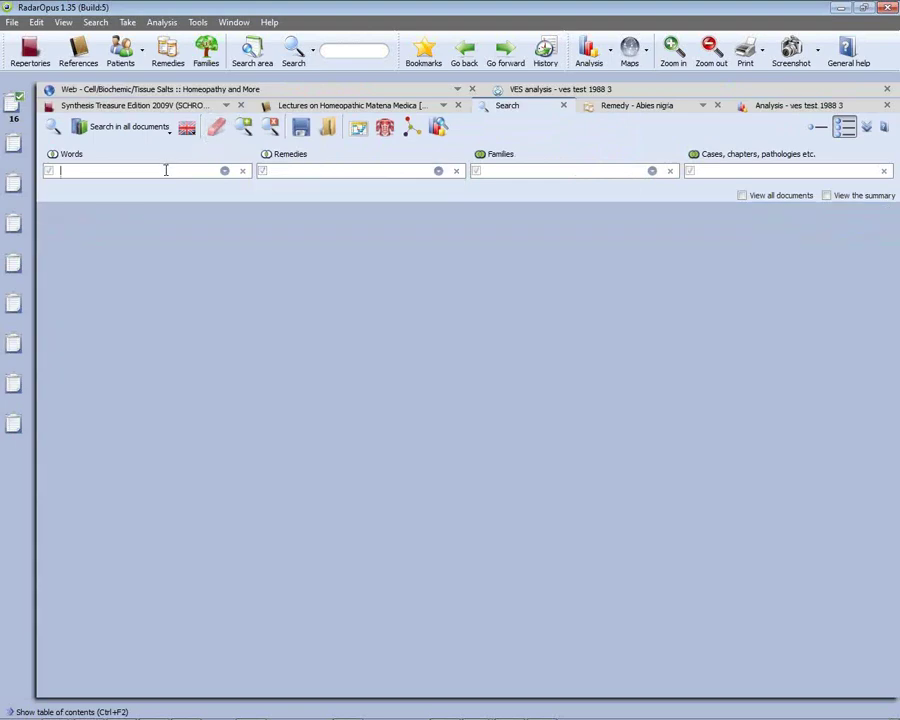
Search all documents for entries containing both words fear and dogs.
left_click(166, 170)
type("fear")
key("Return")
key("Return")
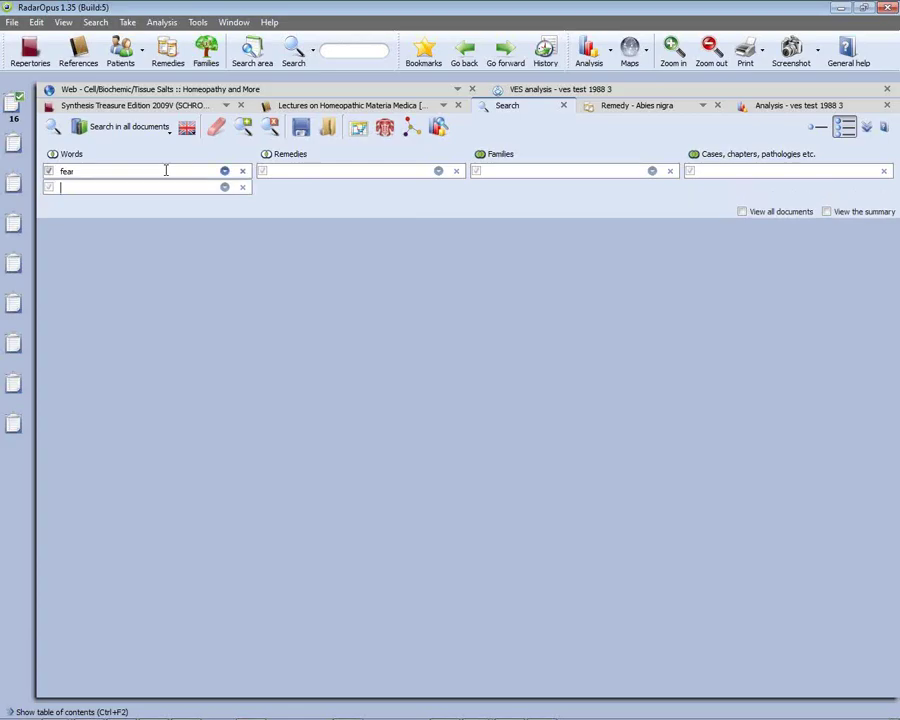
type("dogs")
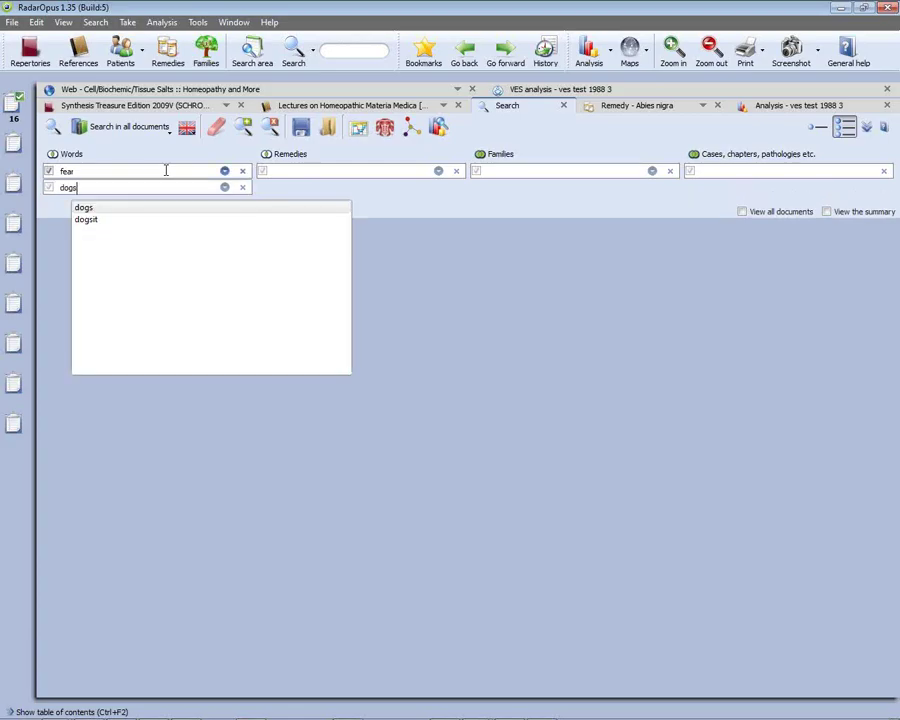
key("Return")
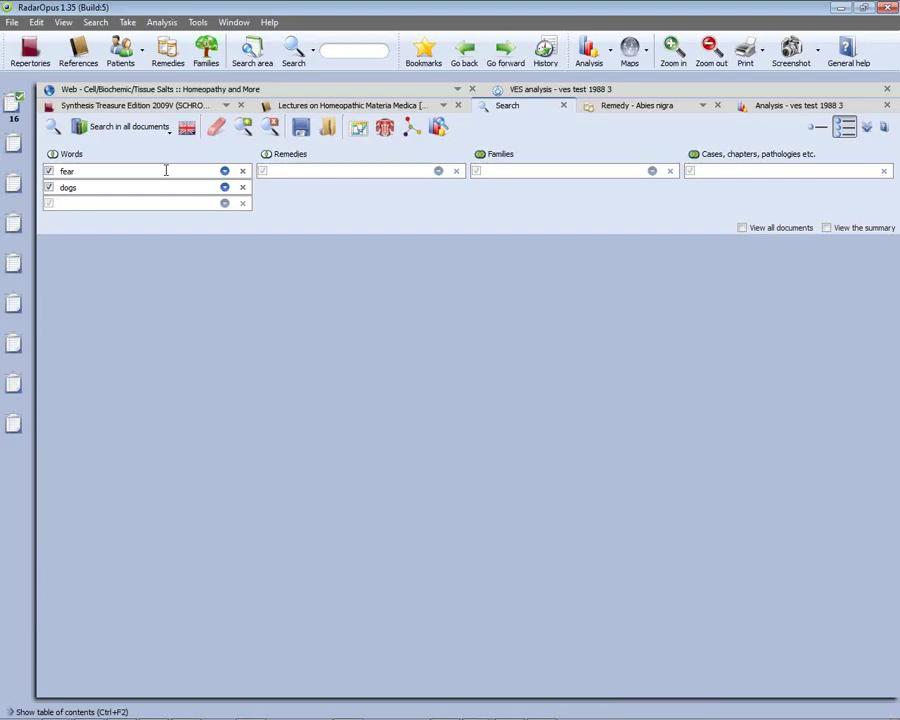
left_click(128, 128)
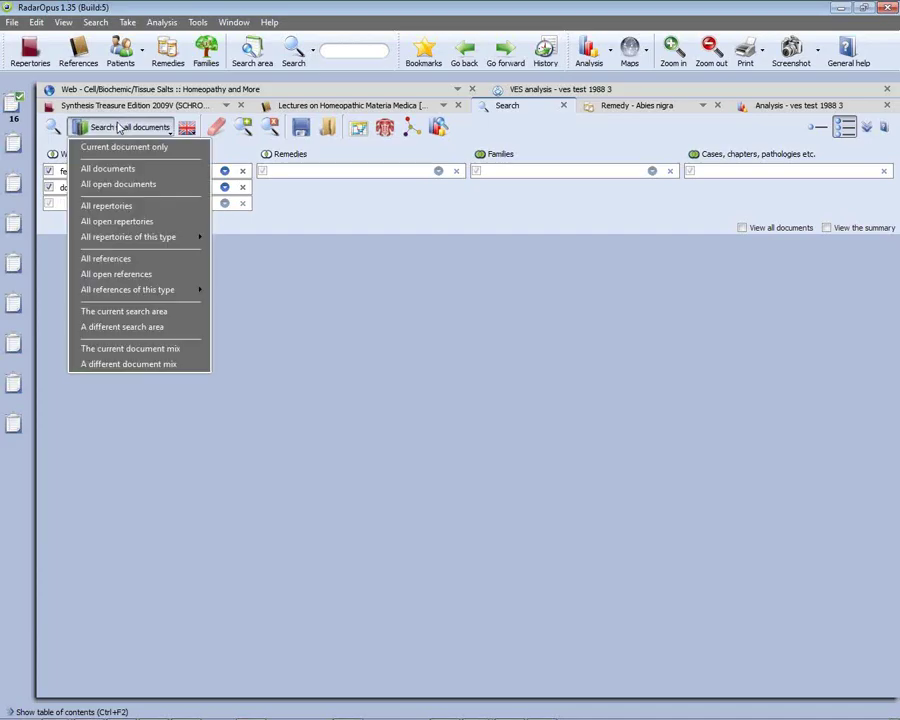
left_click(112, 169)
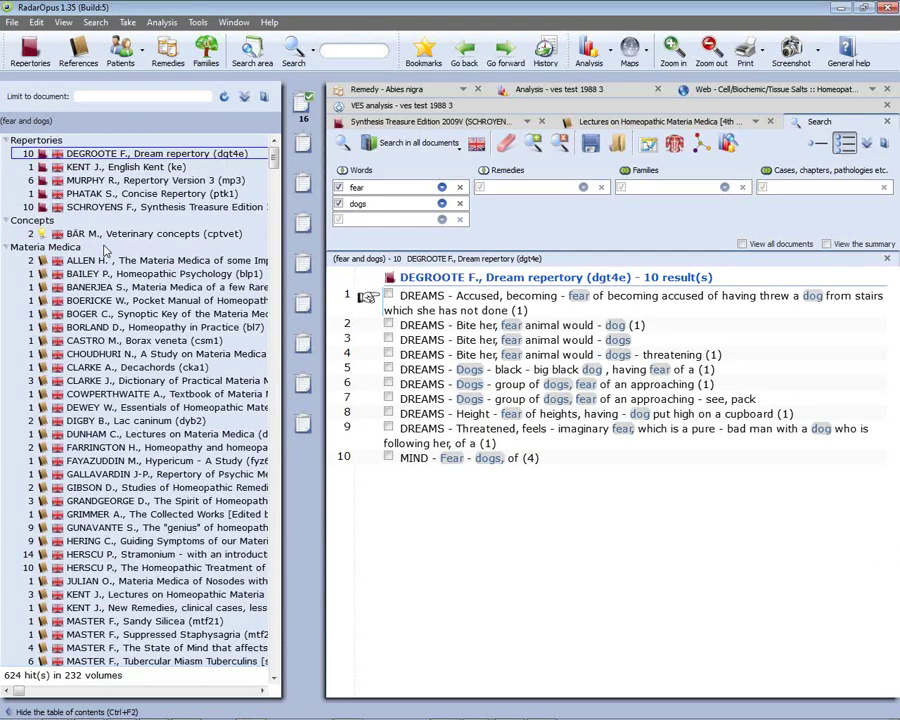
Look through the list of volumes matching fear and dogs, from the repertories down to the philosophy titles.
left_click(276, 640)
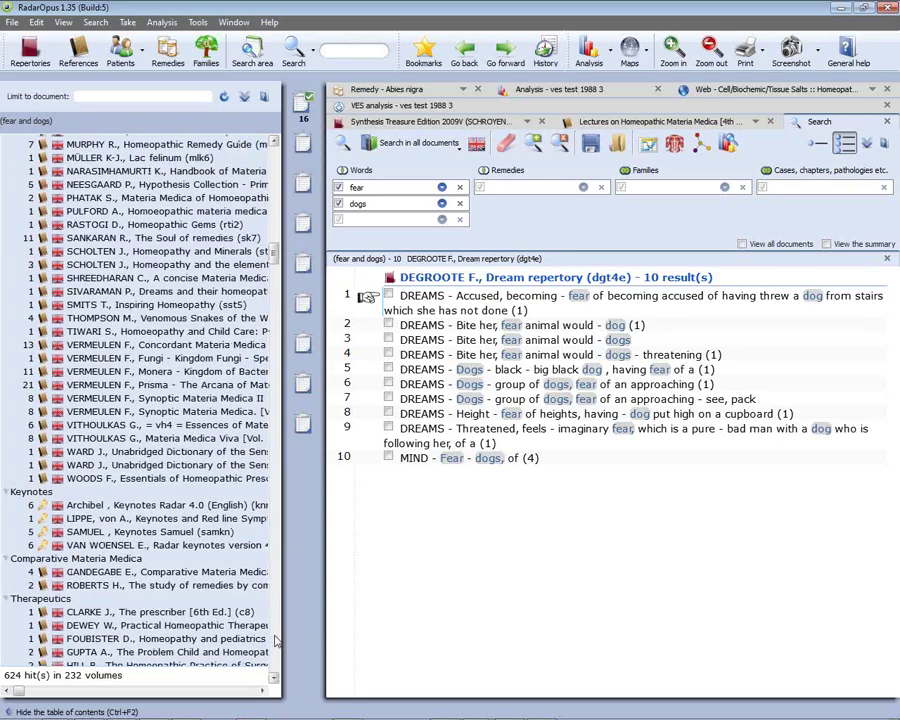
left_click(276, 640)
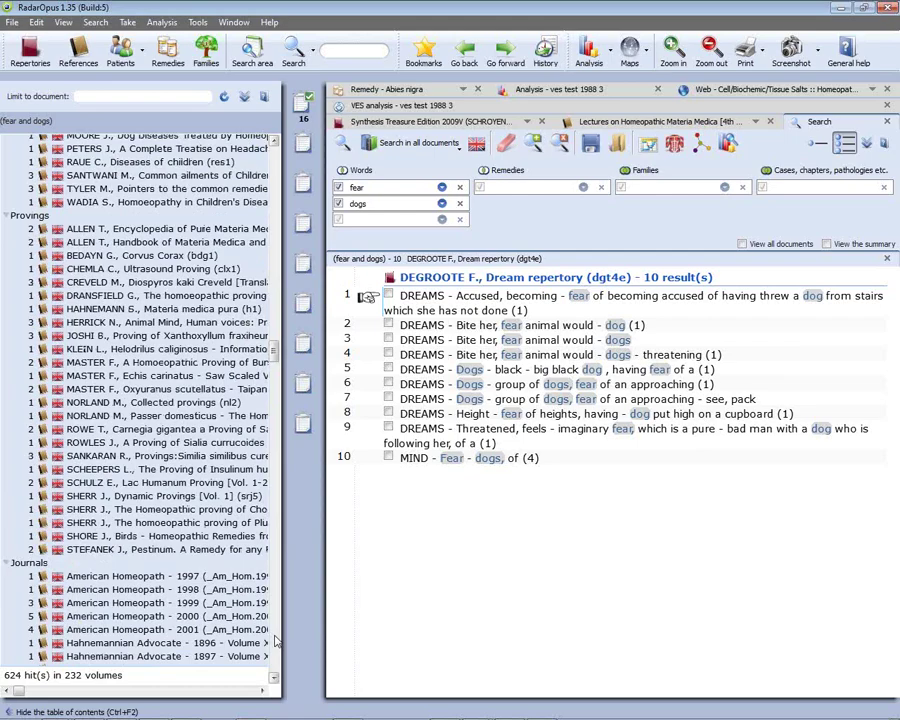
left_click(276, 640)
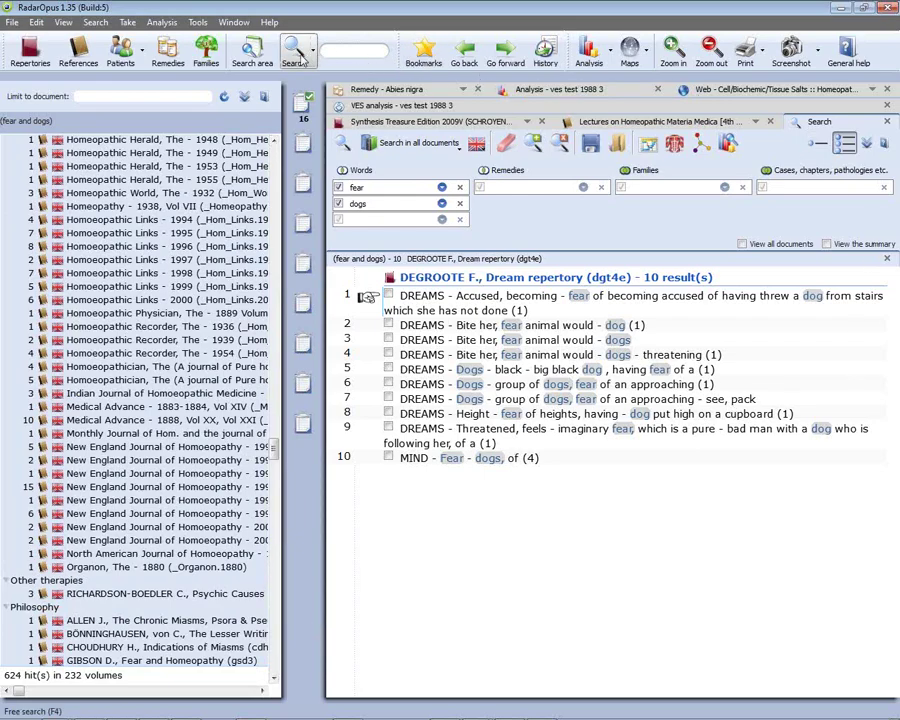
Hide the table of contents beside the search results and review the available search scopes without choosing one.
left_click(830, 122)
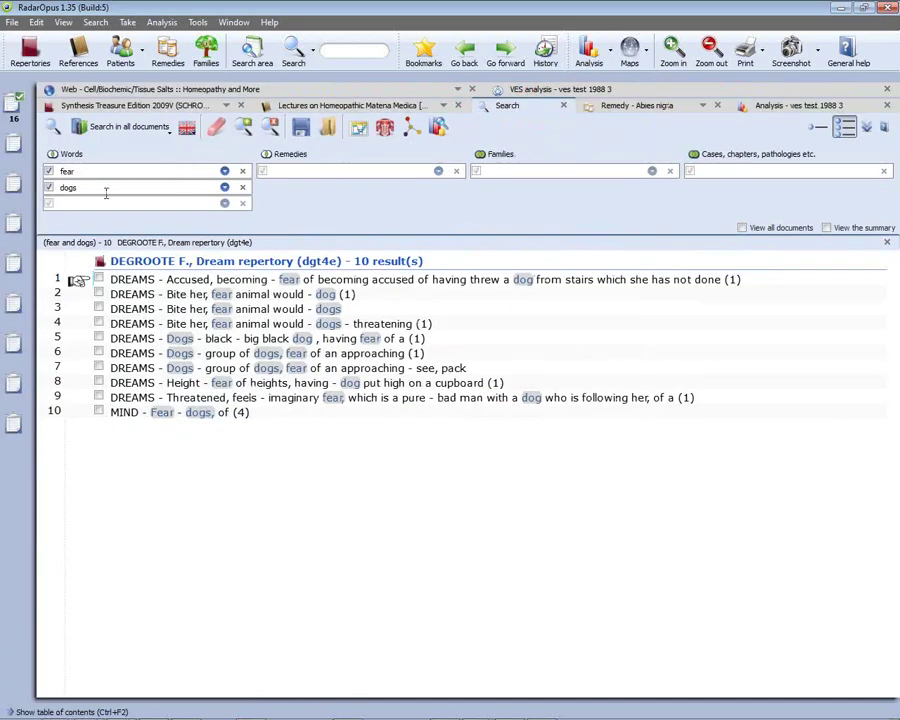
left_click(80, 127)
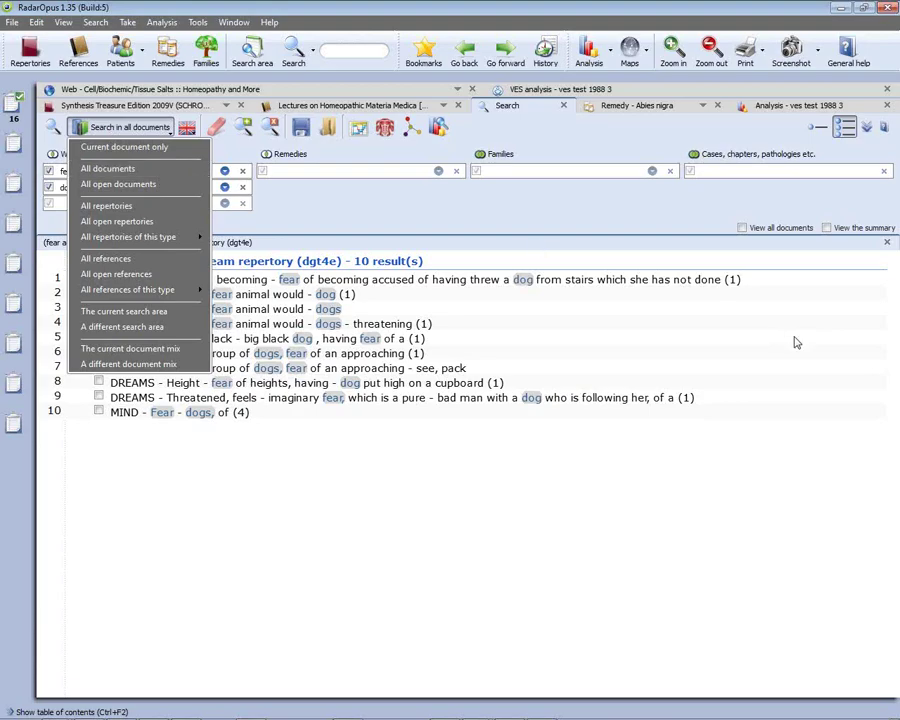
left_click(890, 379)
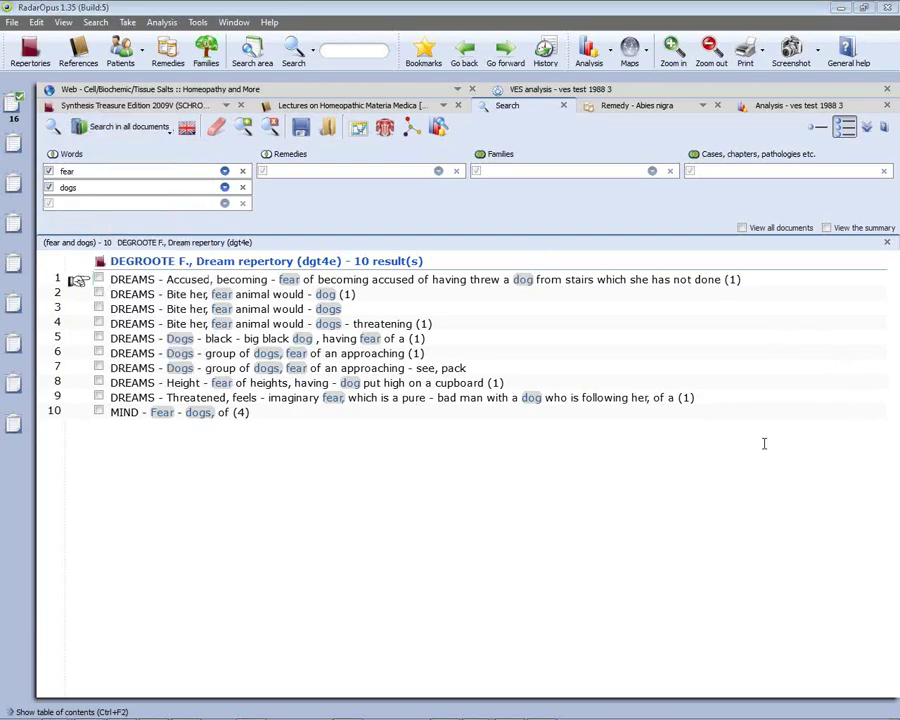